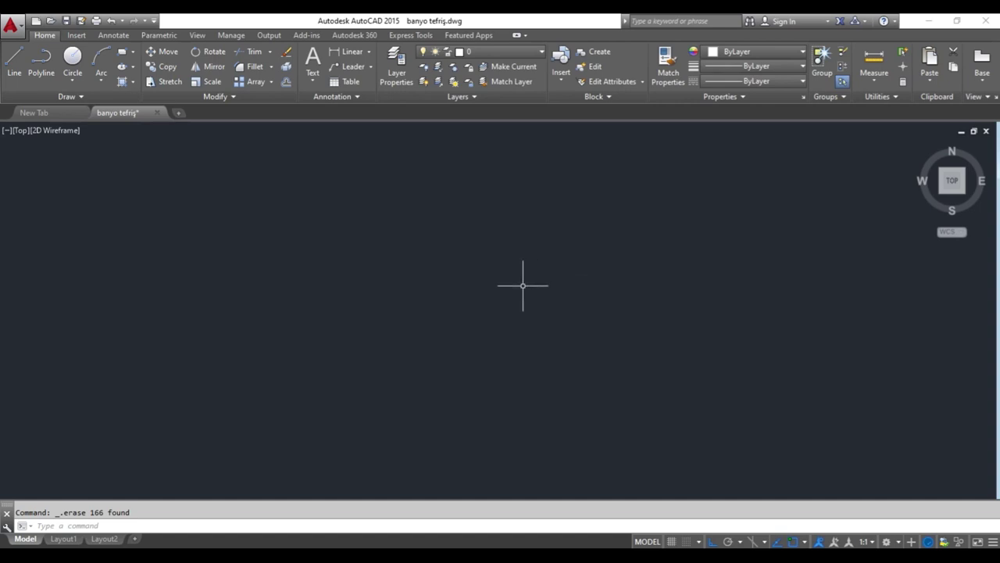
Draw the room's inner outline with LINE as a closed rectangle, 200 high and 300 wide.
key("Return")
left_click(326, 222)
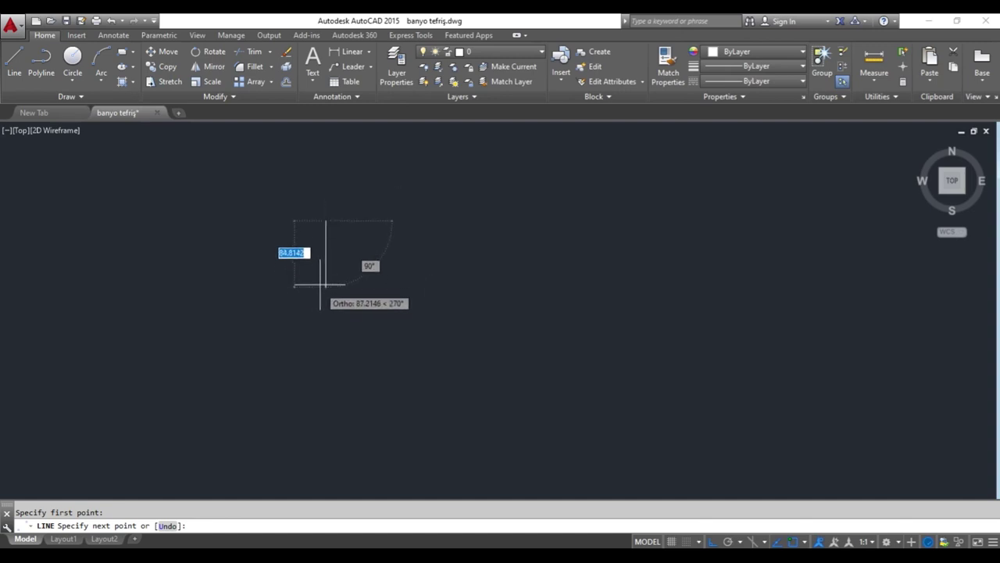
left_click(326, 220)
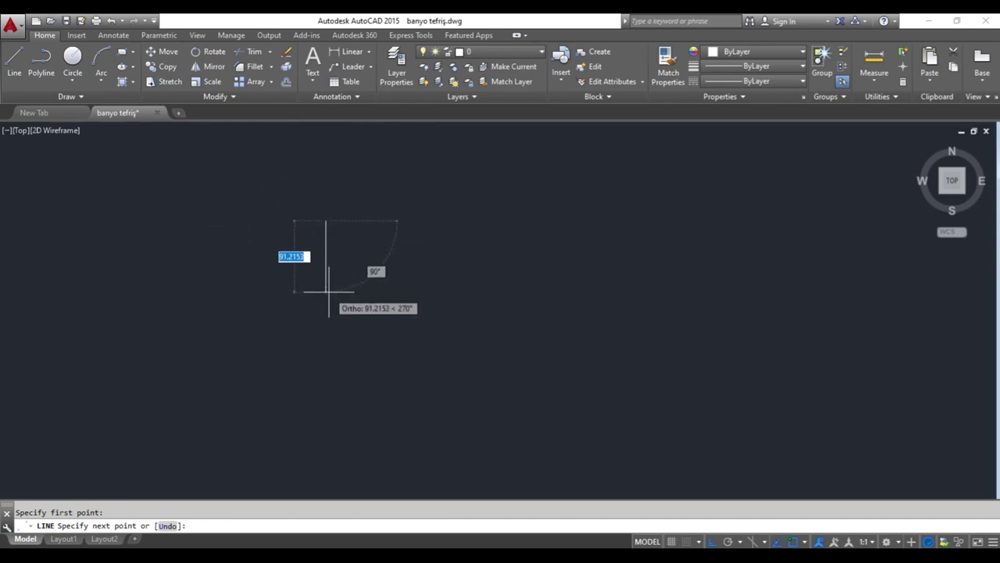
type("200")
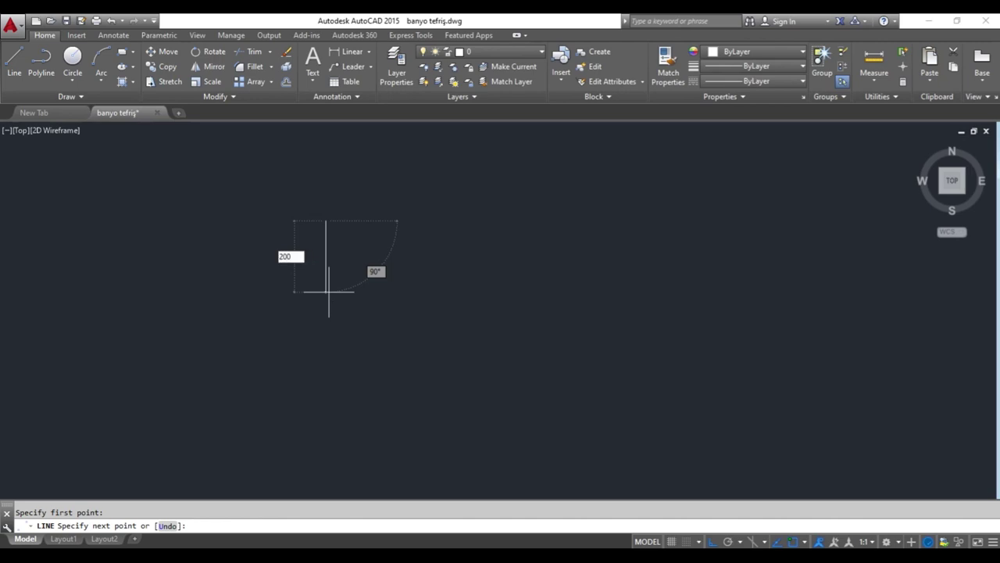
key("Return")
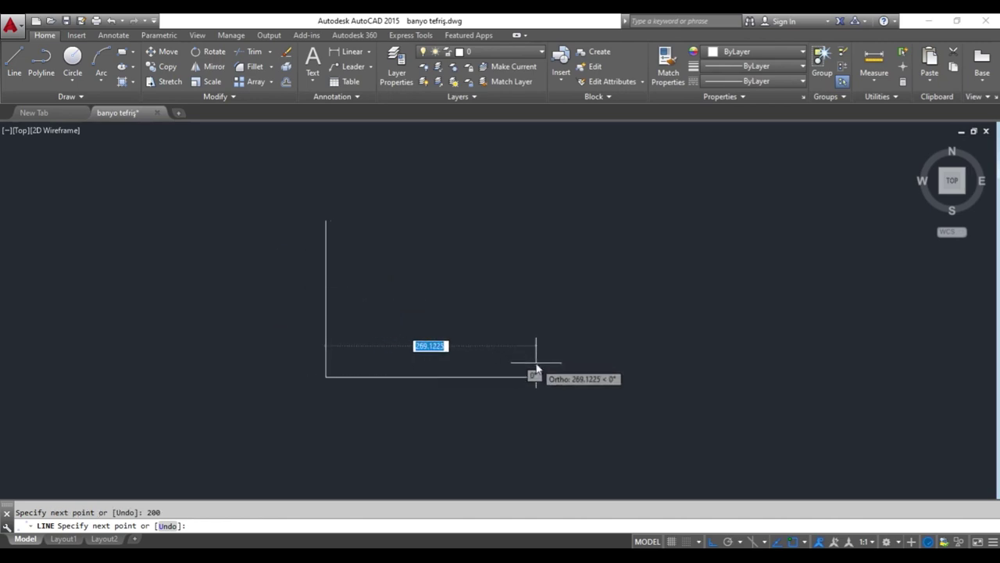
type("3")
key("Return")
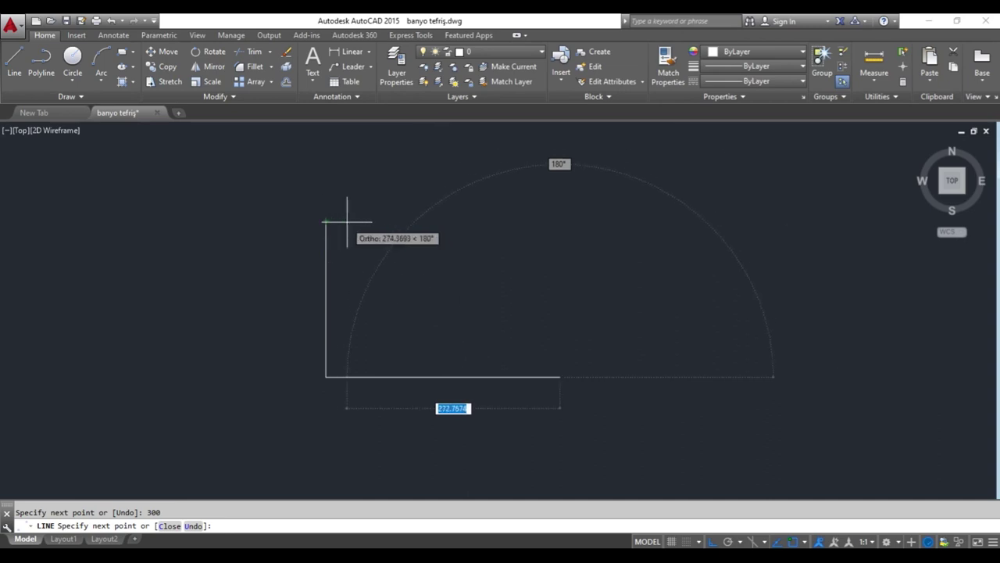
left_click(473, 219)
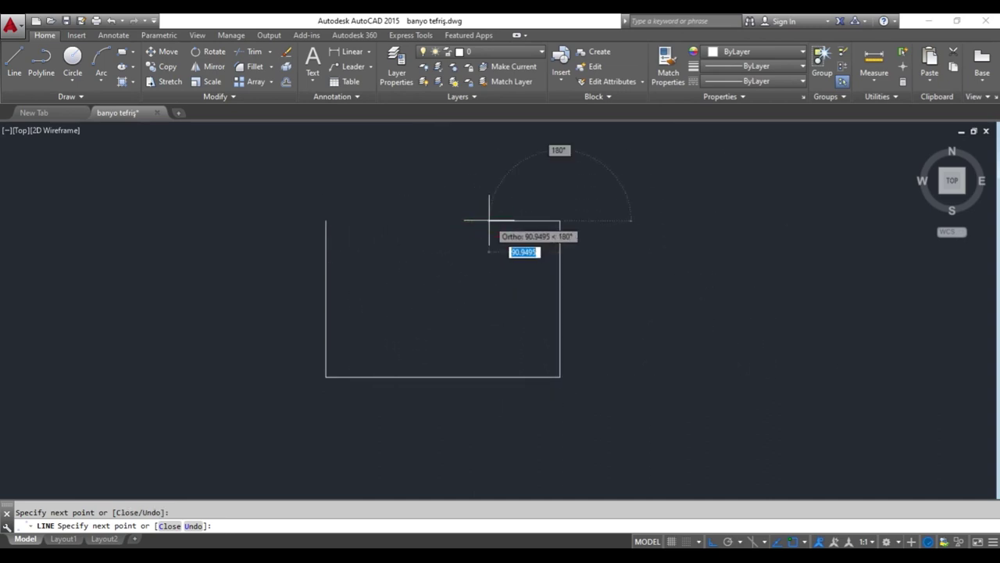
left_click(326, 221)
key("Return")
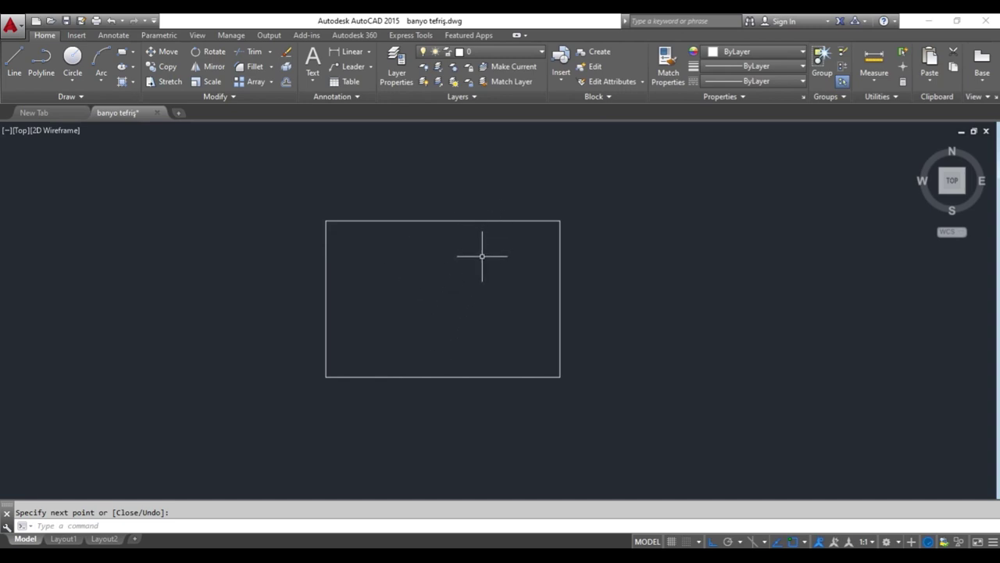
type("o")
key("Return")
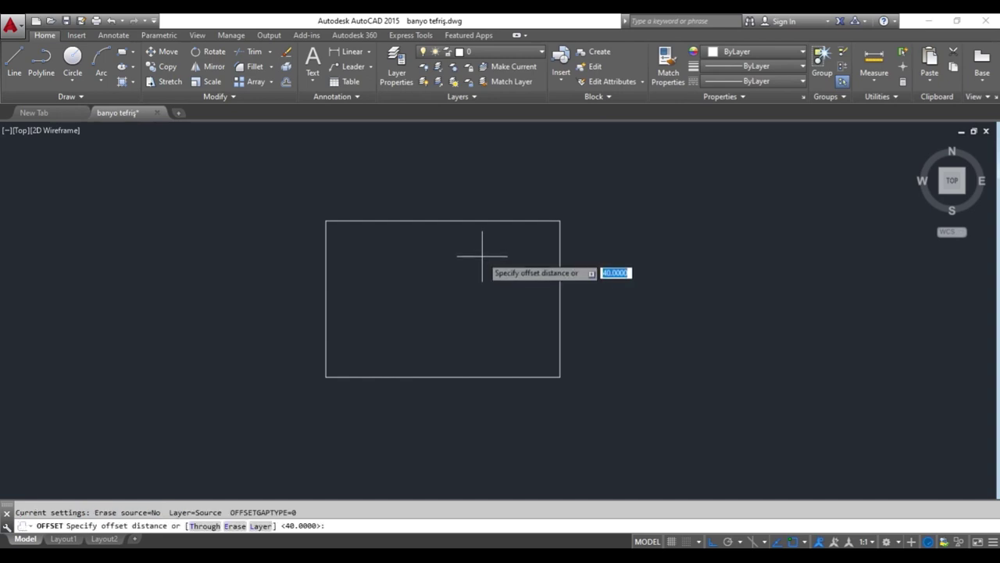
Offset the top, right, bottom and left sides 10 units outward for the wall thickness.
left_click(482, 254)
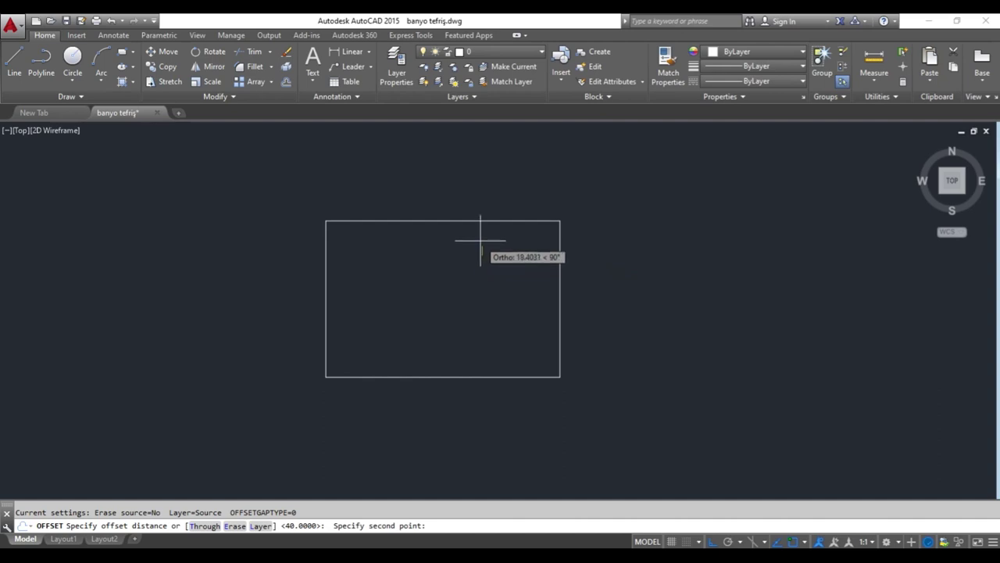
type("10")
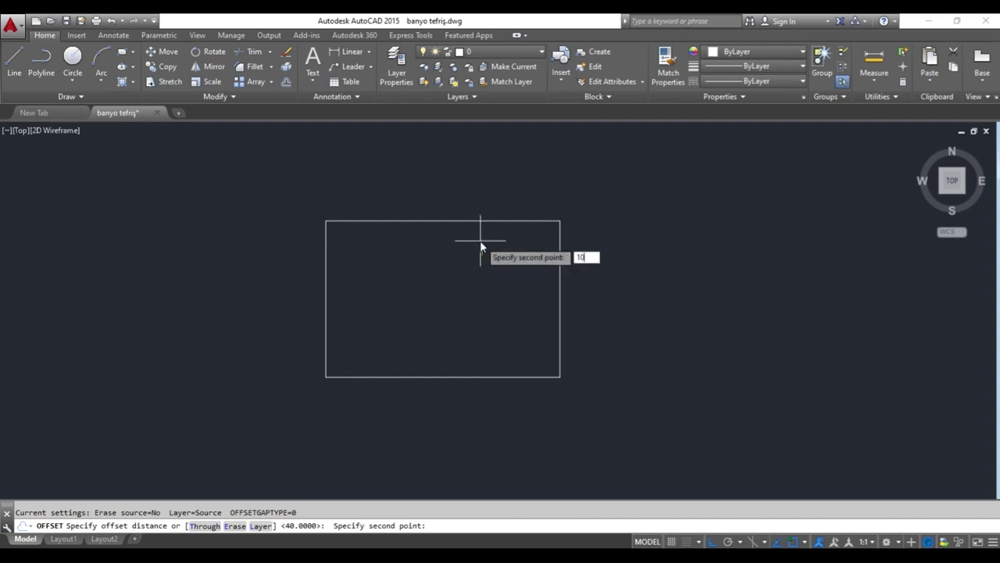
key("Return")
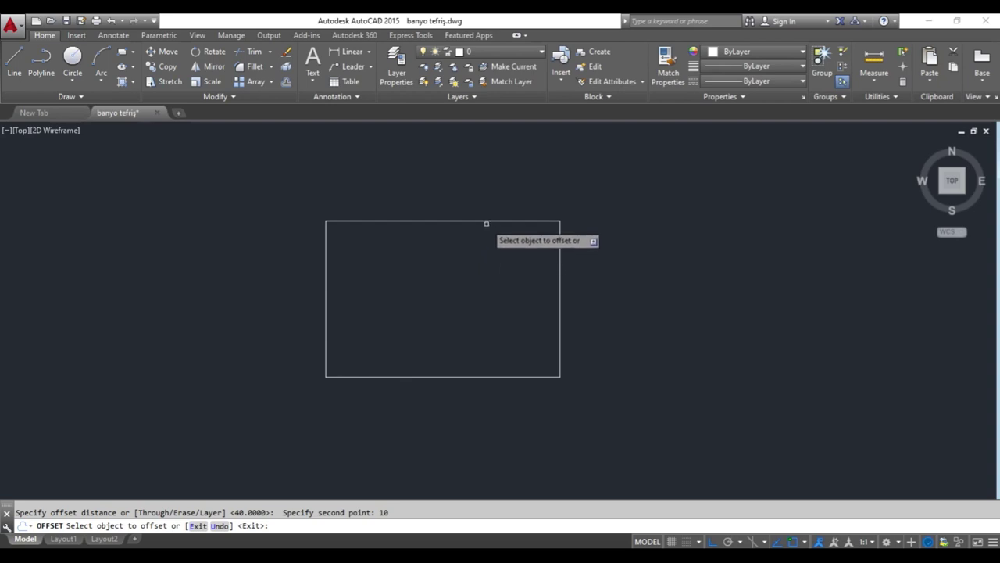
left_click(485, 222)
left_click(486, 205)
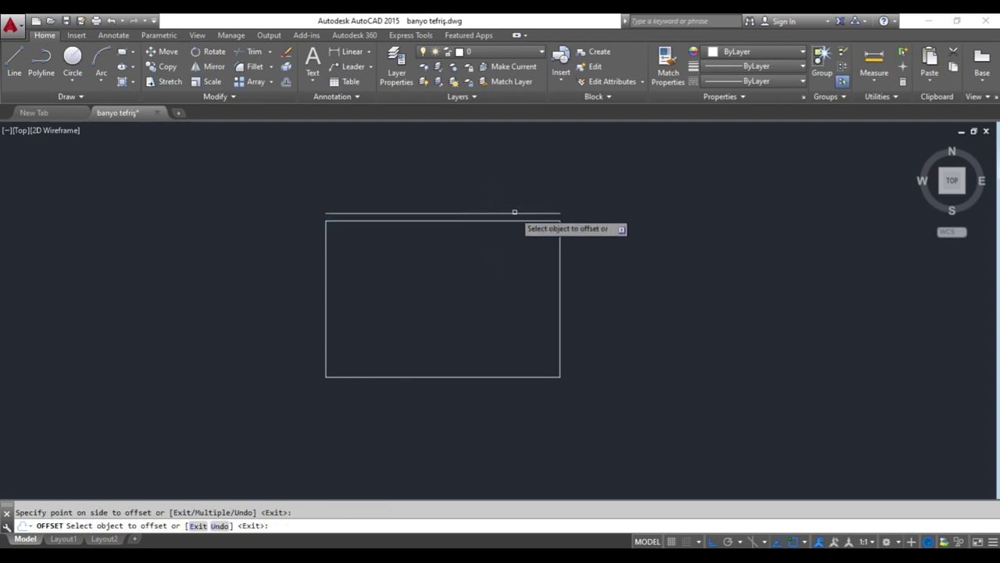
left_click(560, 263)
left_click(569, 273)
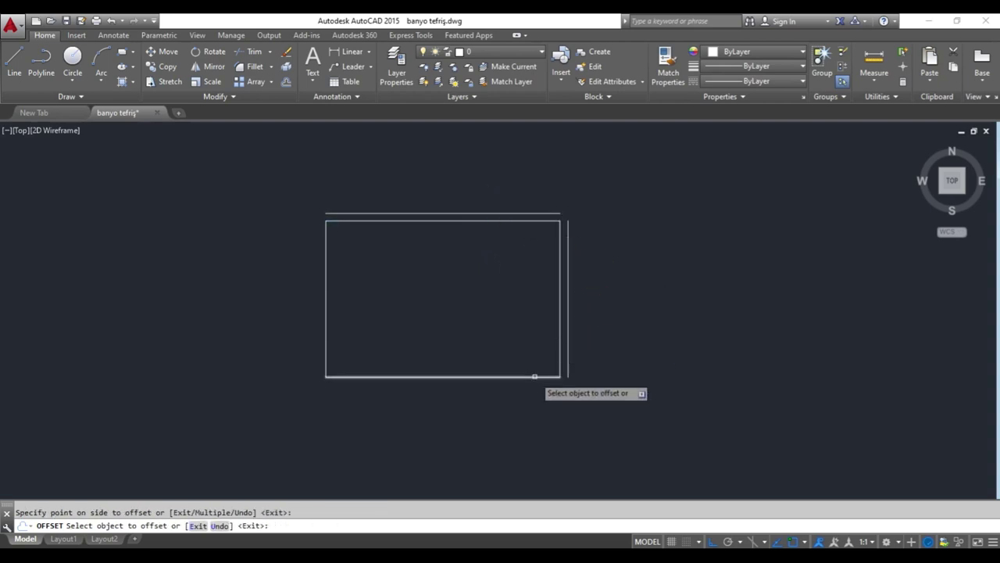
left_click(519, 378)
left_click(516, 404)
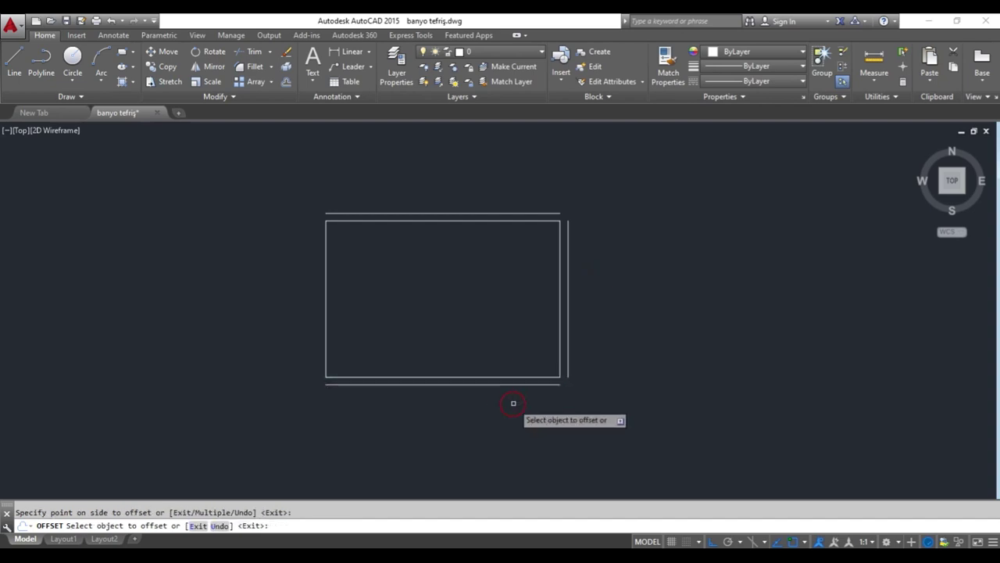
left_click(326, 326)
left_click(280, 318)
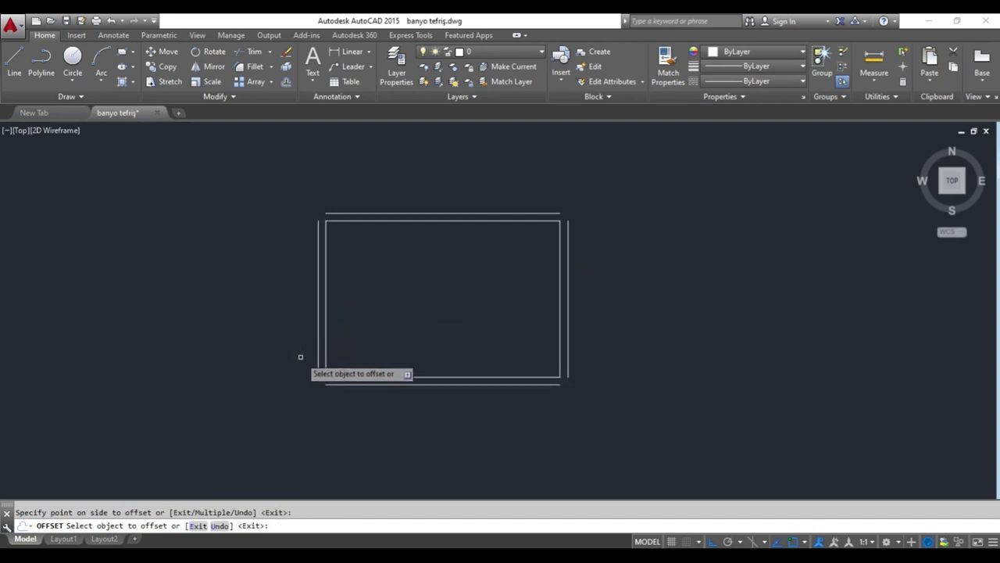
key("Return")
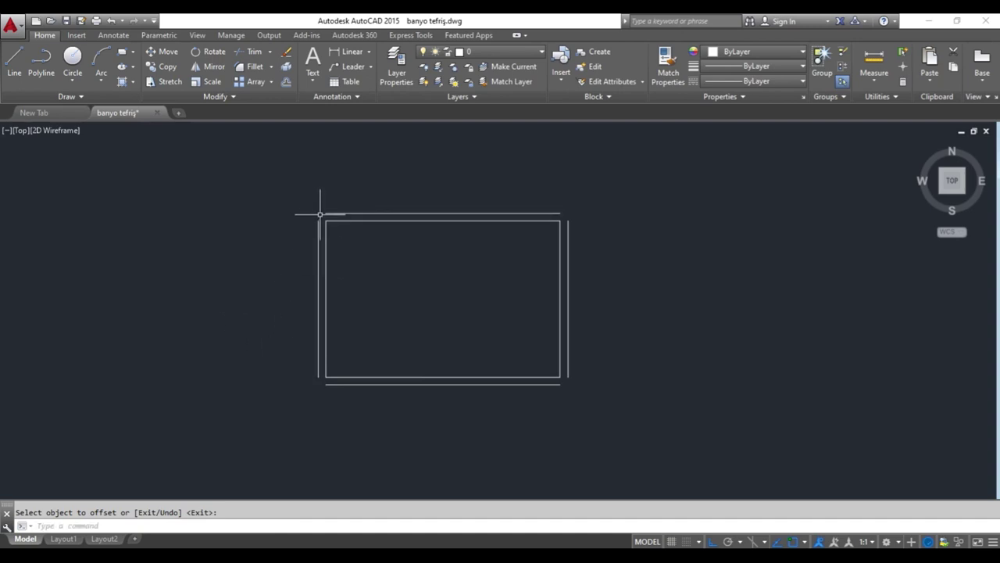
Set the fillet radius to 0 and join the outer lines at the bottom-left and top-left corners.
left_click(251, 68)
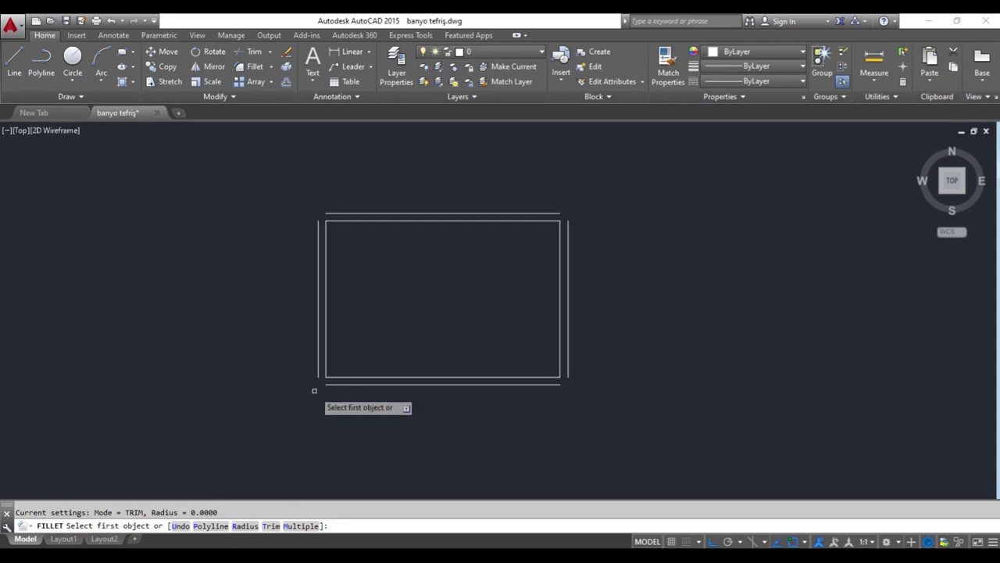
left_click(246, 526)
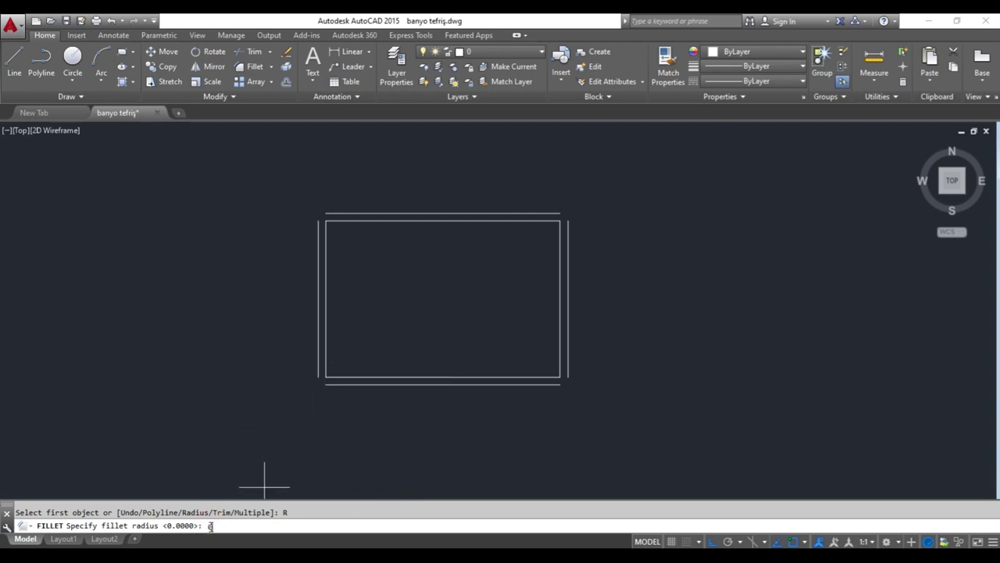
type("0")
key("Return")
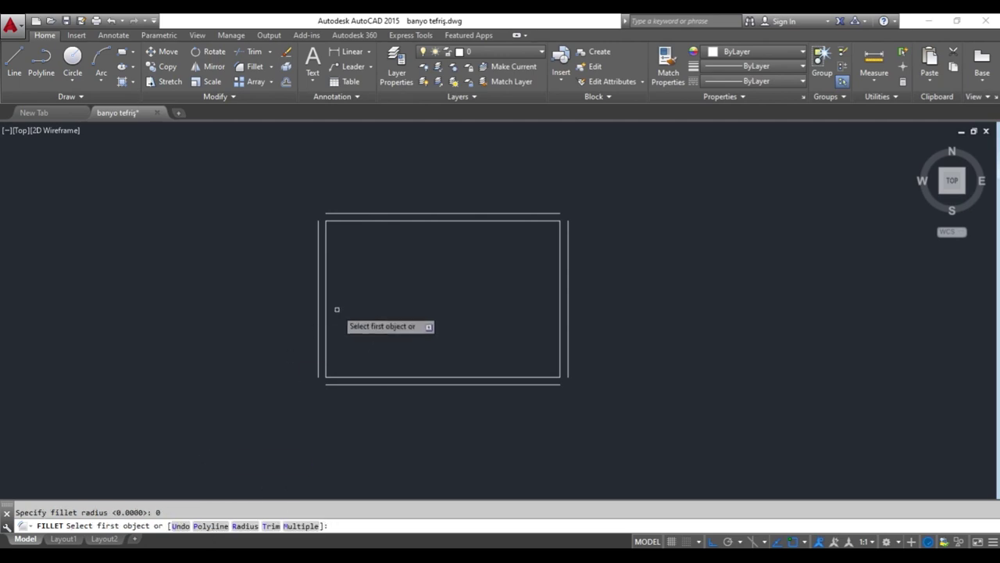
left_click(318, 362)
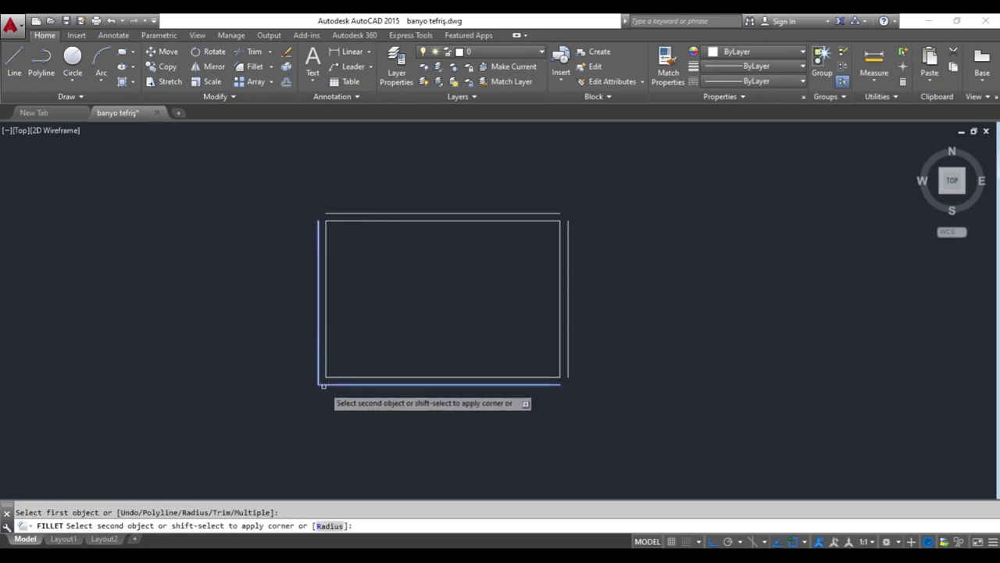
left_click(331, 384)
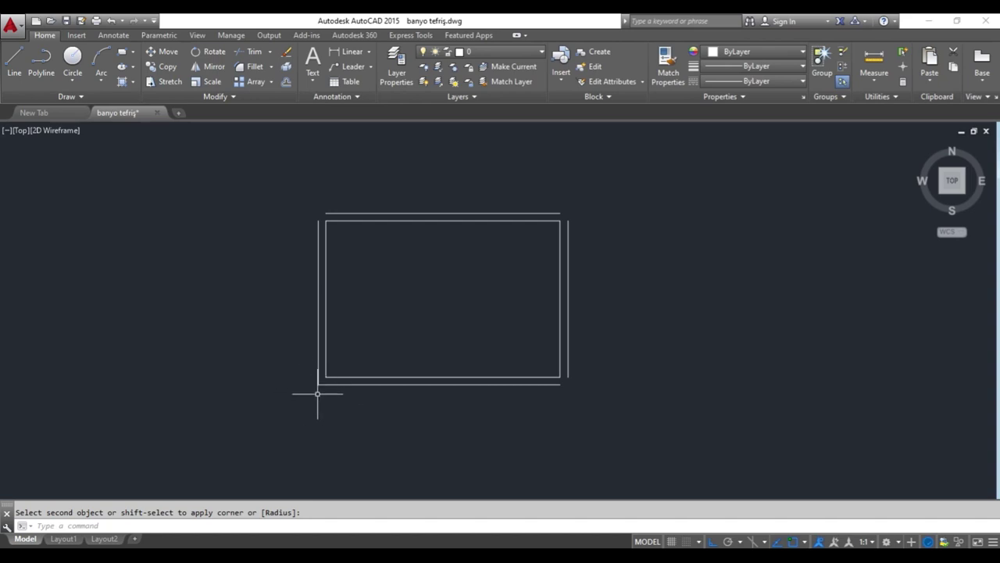
key("Return")
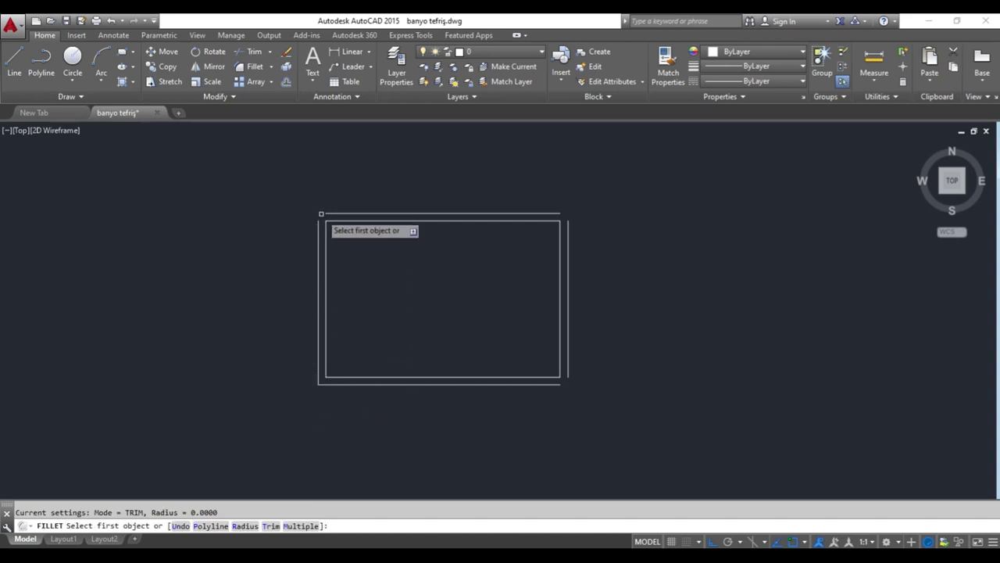
left_click(319, 214)
left_click(318, 222)
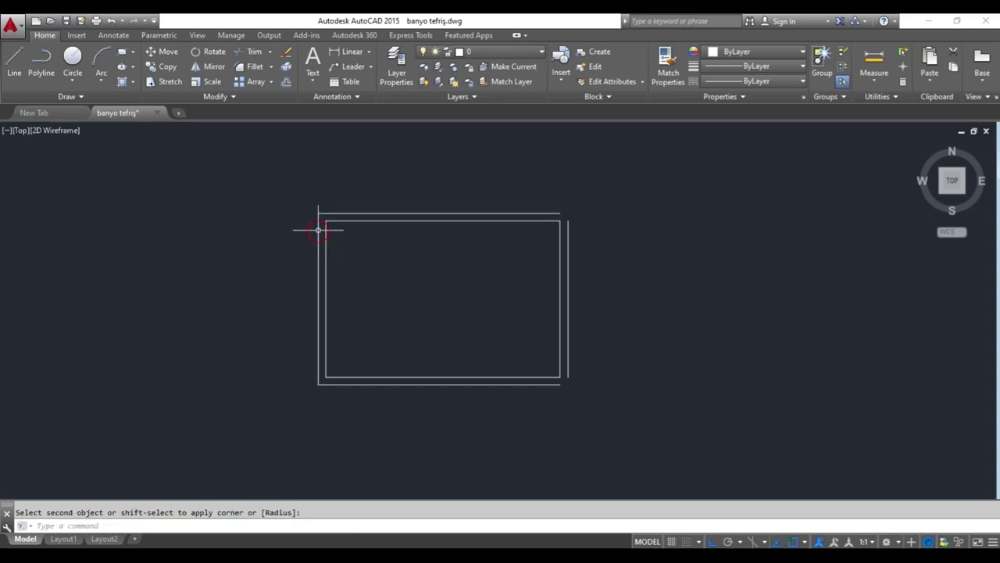
Join the outer lines at the top-right and bottom-right corners with zero-radius fillets.
key("Return")
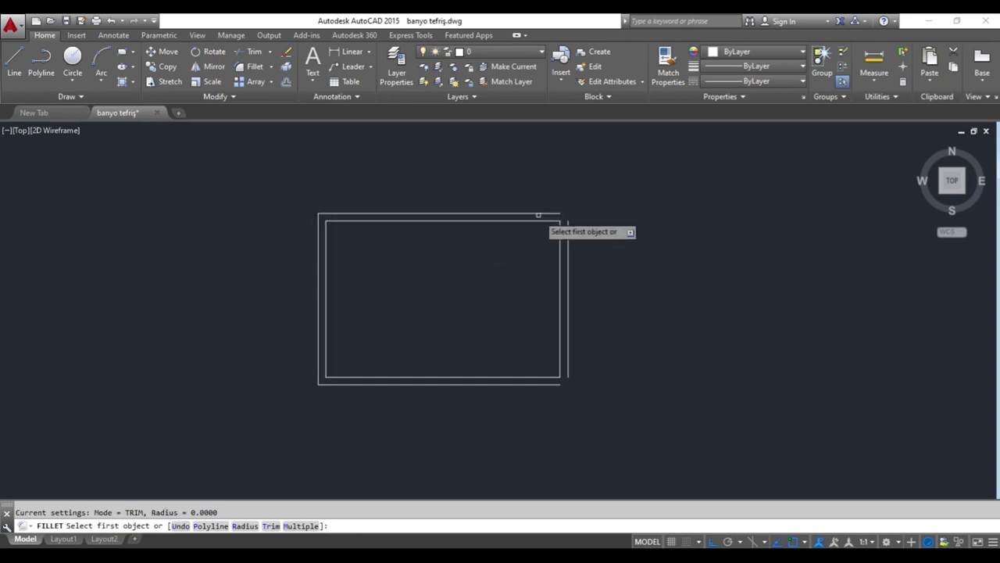
left_click(541, 213)
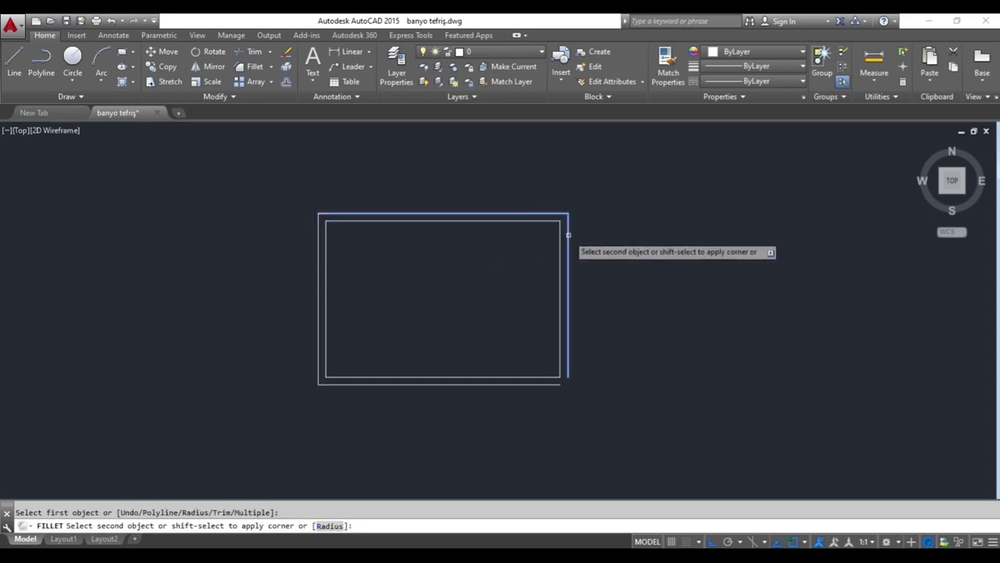
left_click(567, 228)
key("Return")
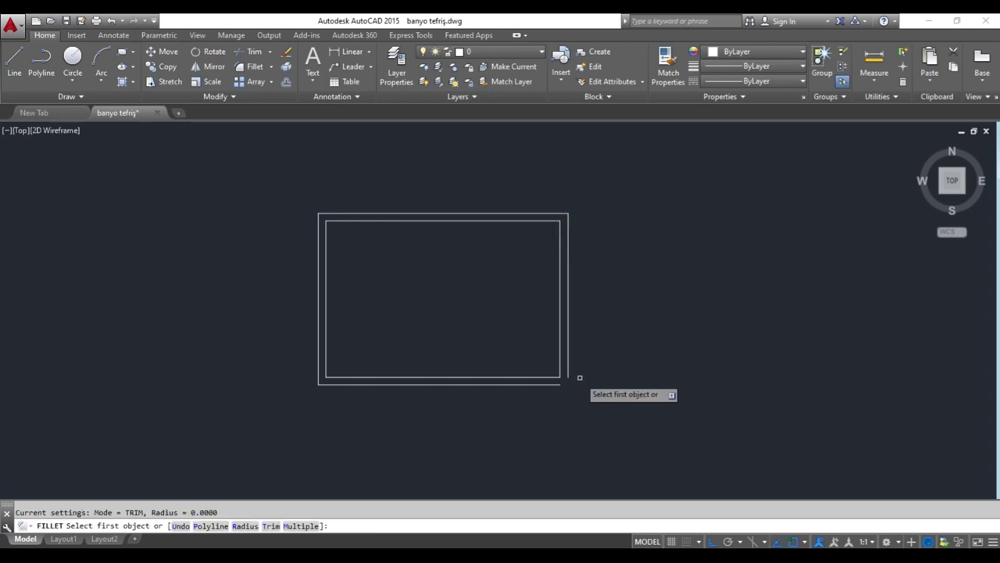
left_click(568, 376)
left_click(541, 383)
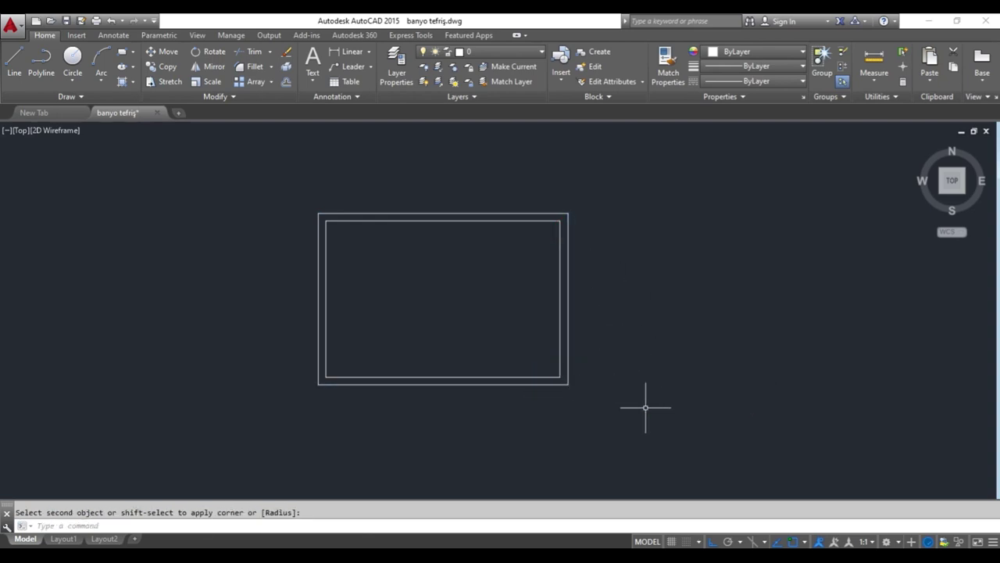
key("Escape")
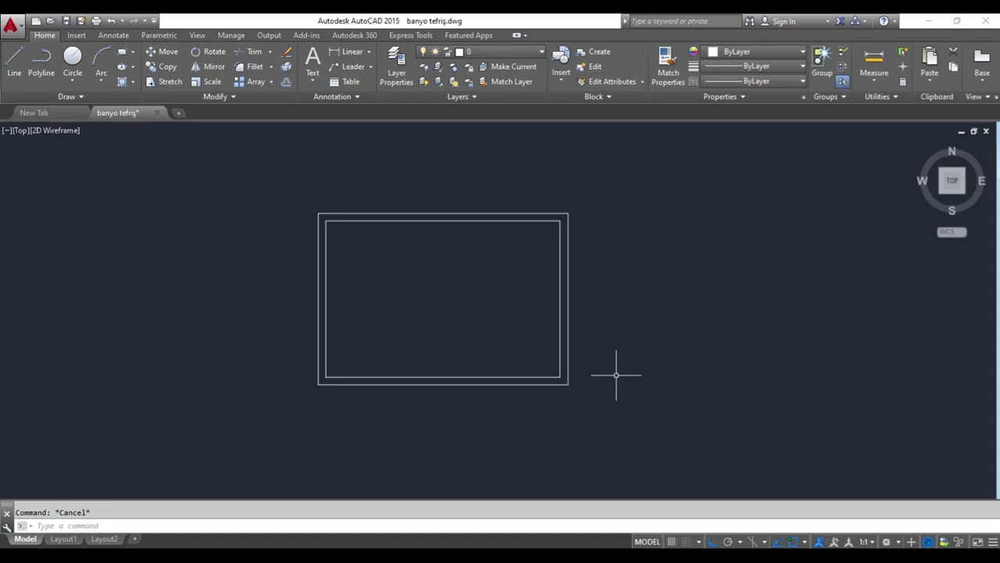
scroll(601, 362, "down", 2)
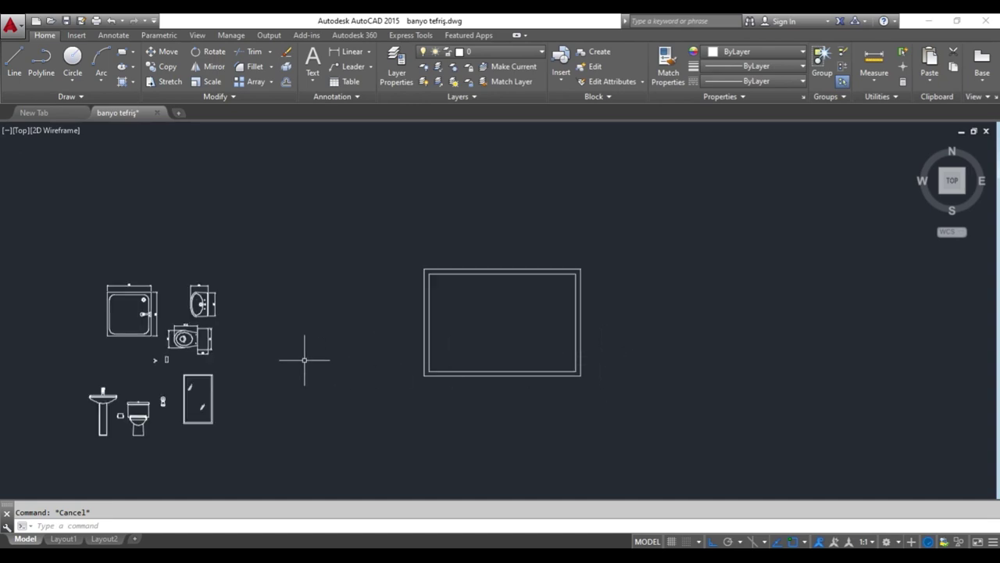
middle_click_drag(303, 357, 475, 314)
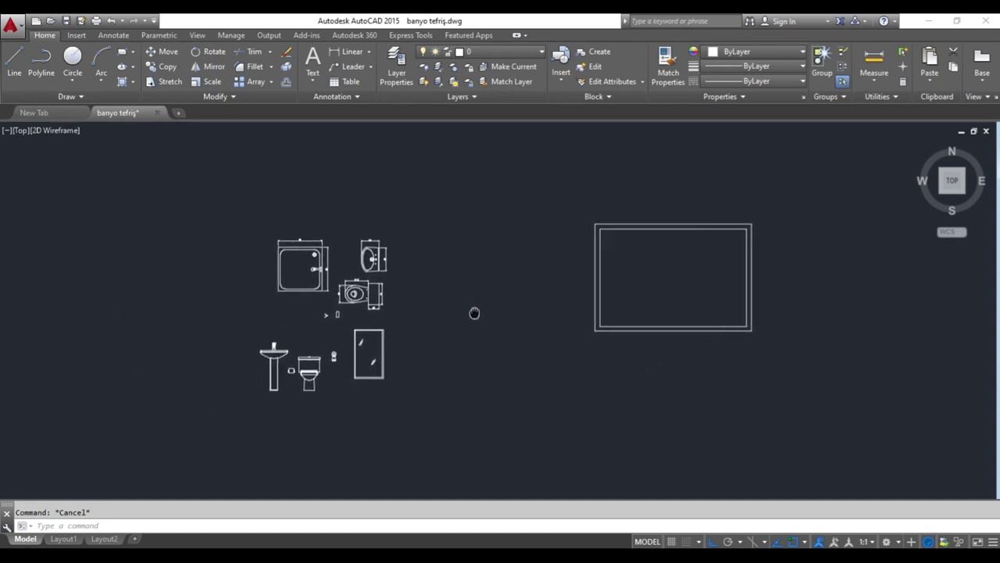
scroll(338, 261, "up", 3)
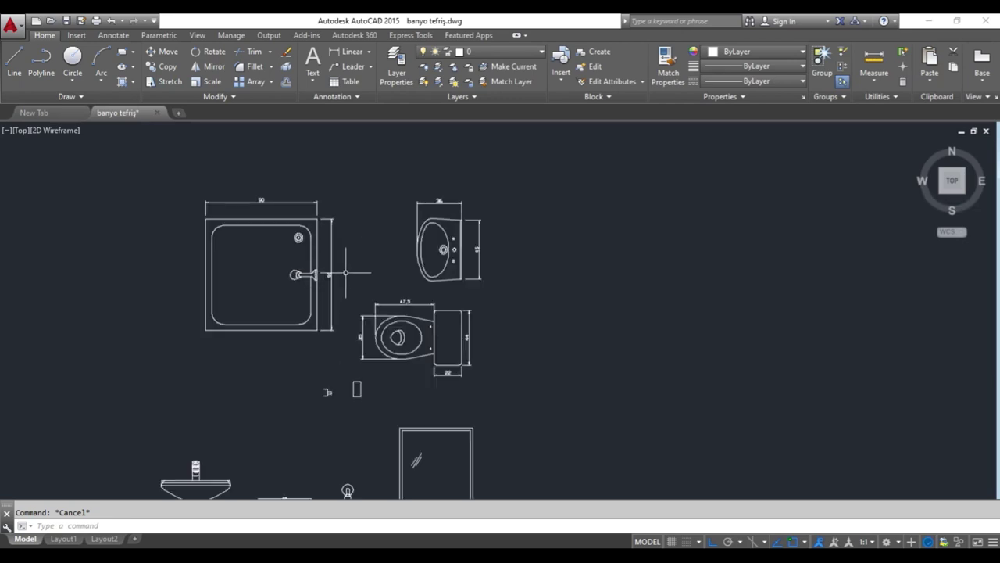
middle_click_drag(312, 238, 368, 239)
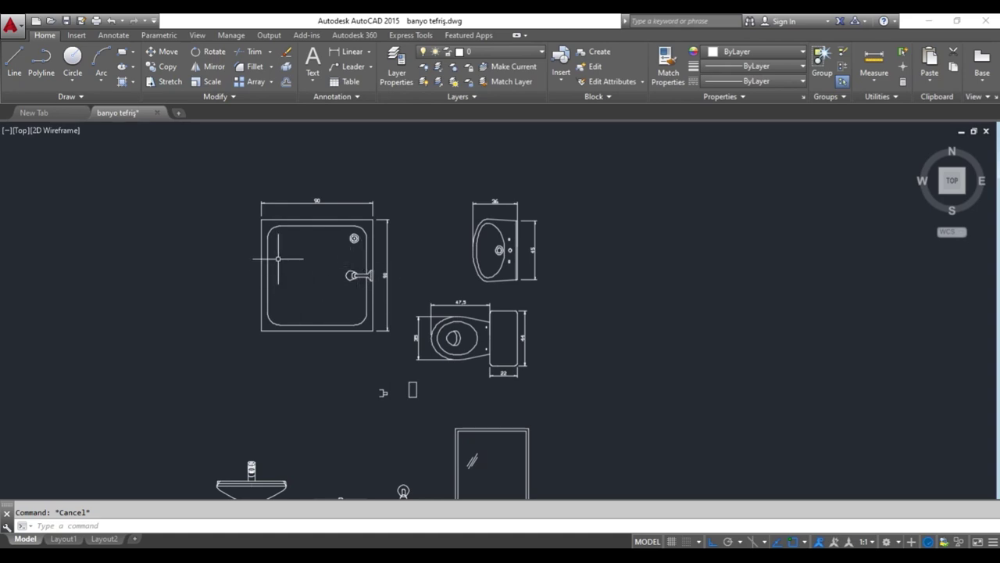
scroll(341, 255, "up", 2)
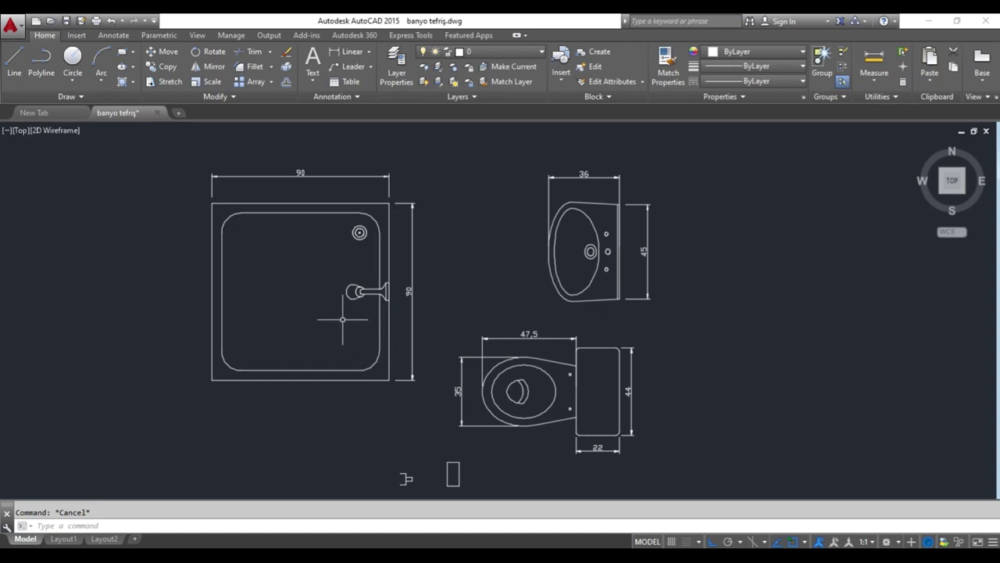
scroll(342, 318, "down", 2)
middle_click_drag(321, 317, 421, 322)
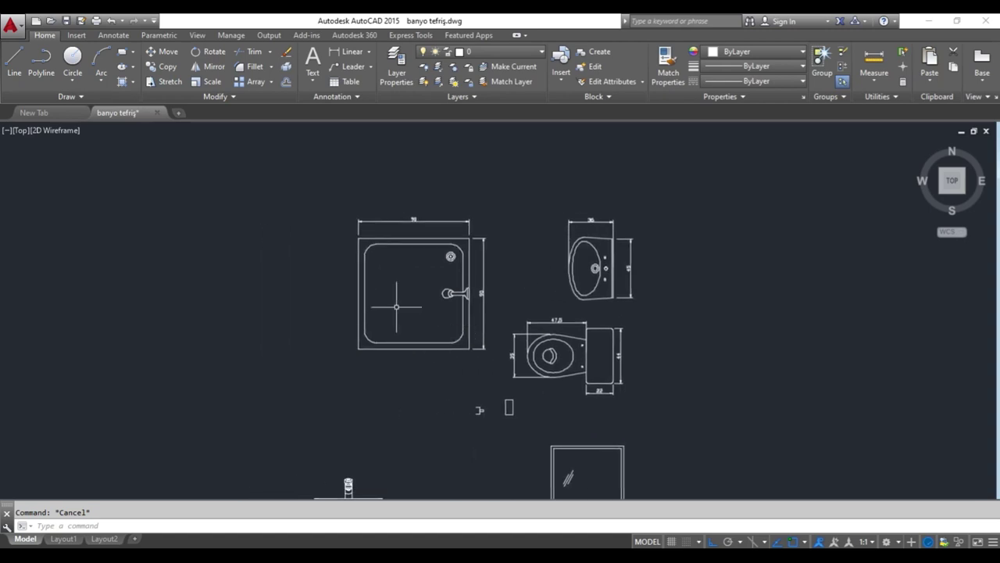
Draw a closed 90 by 90 square with lines to the left of the shower tray.
key("l")
key("Return")
left_click(175, 234)
type("90")
key("Return")
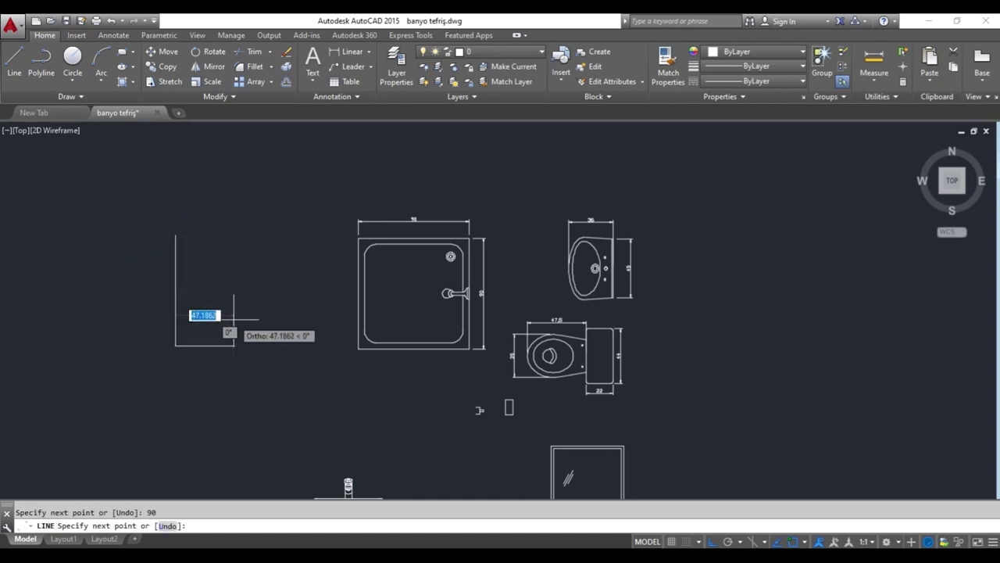
type("90")
key("Return")
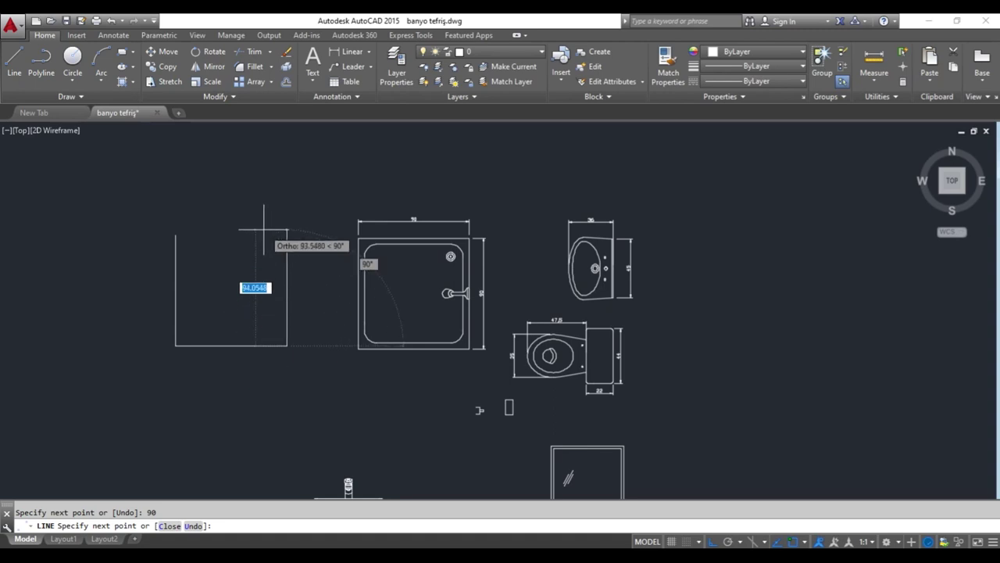
left_click(175, 235)
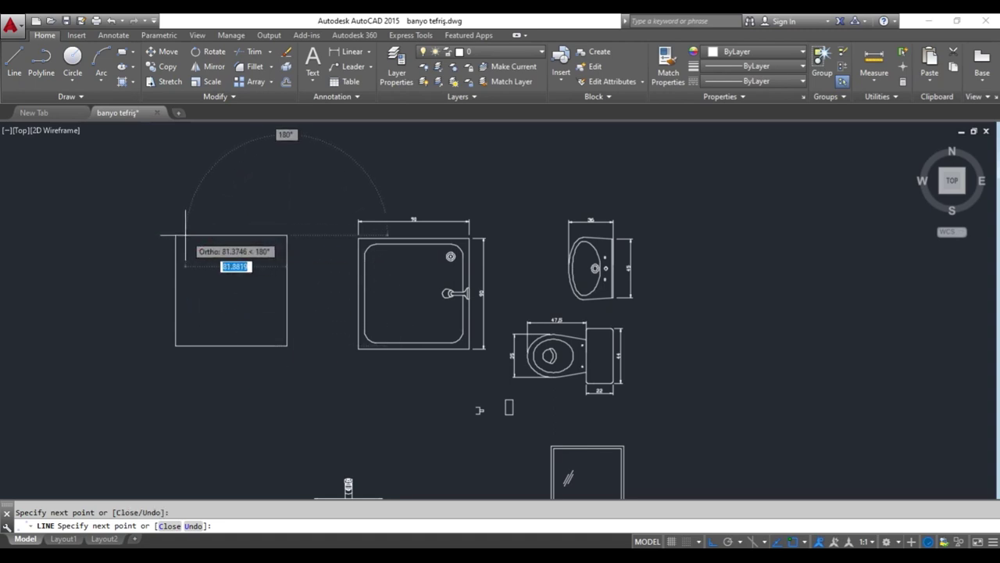
key("Return")
type("O")
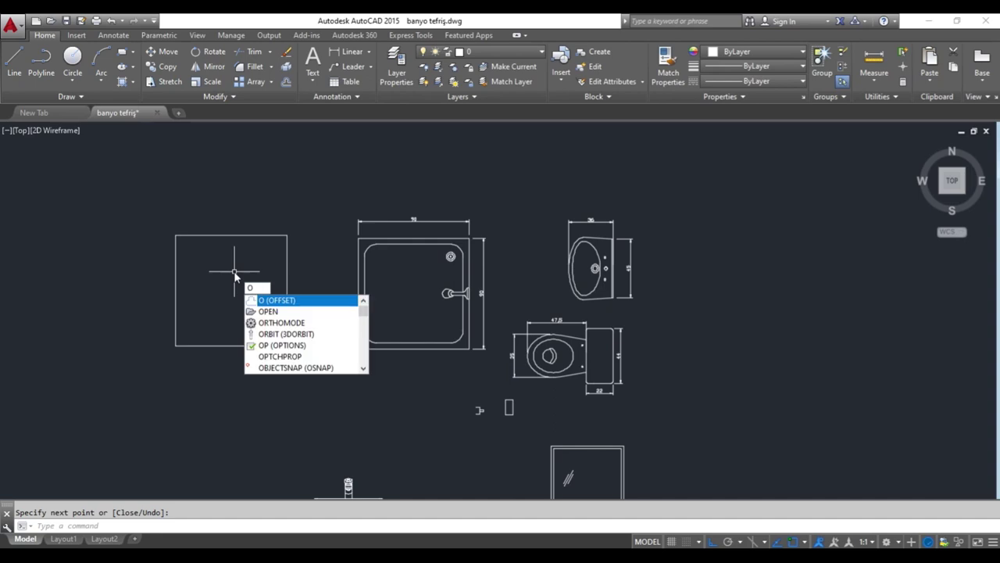
Offset the square's left, bottom and right edges 5 units inward.
key("Return")
left_click(231, 267)
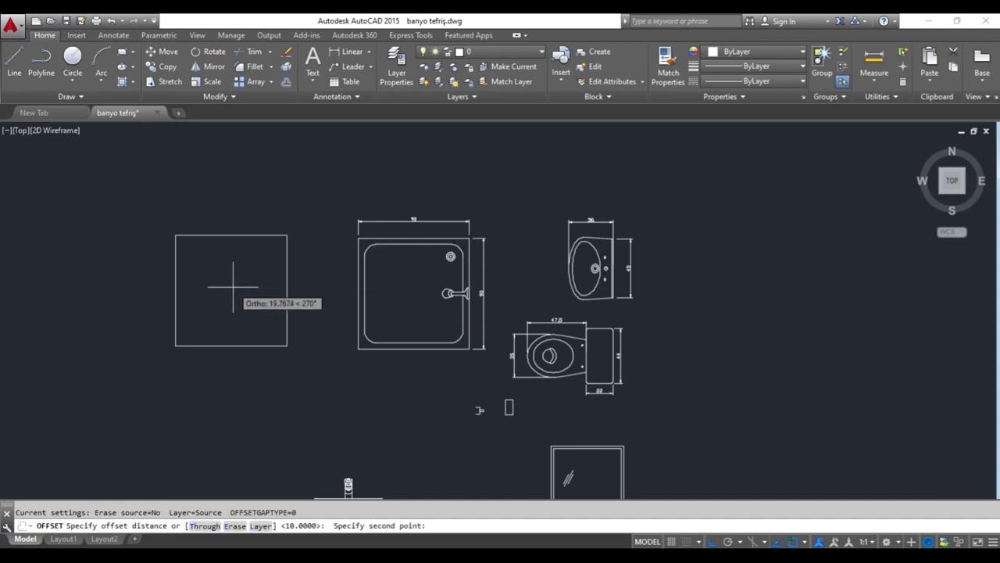
type("5")
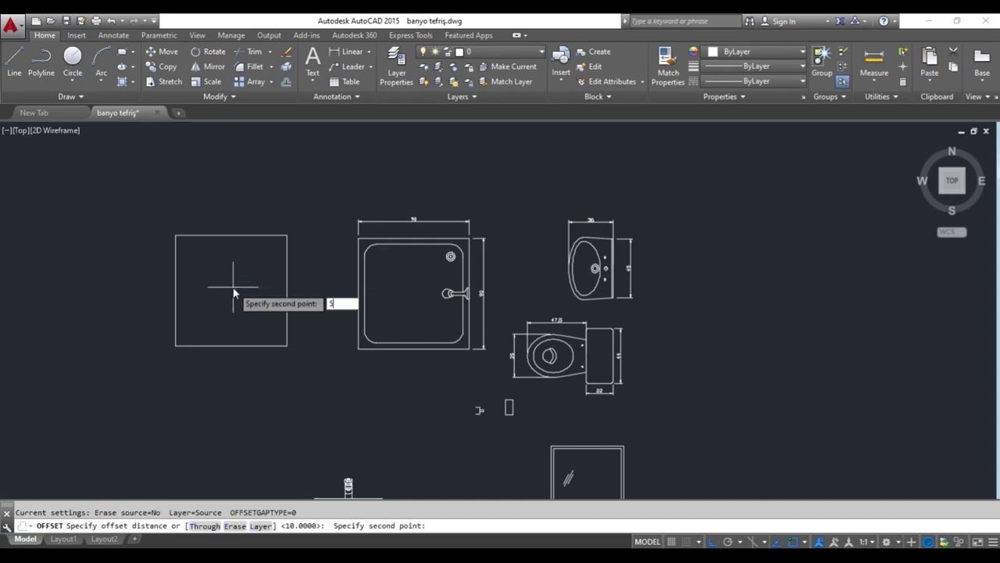
key("Return")
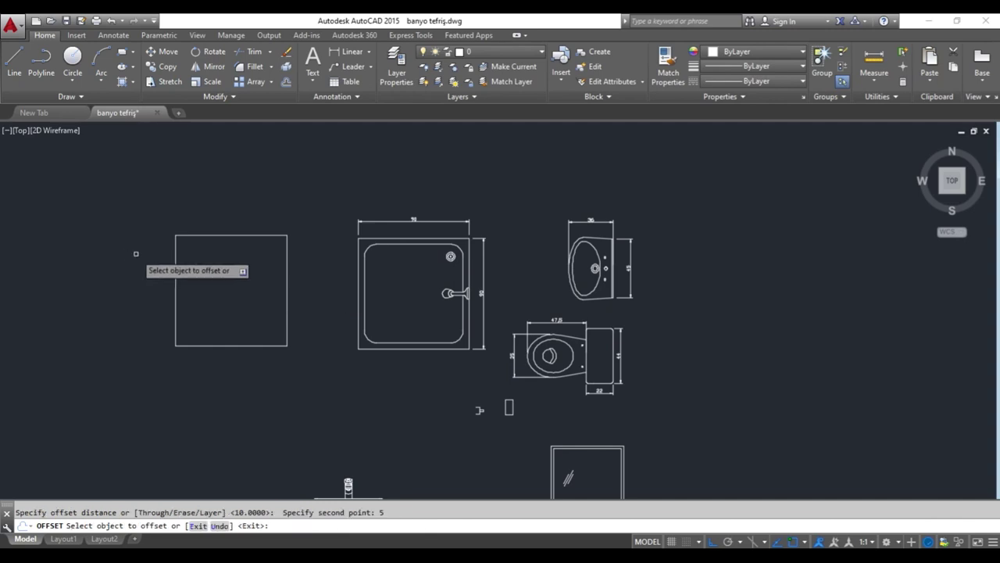
left_click(175, 281)
left_click(162, 282)
left_click(224, 344)
left_click(233, 324)
left_click(285, 322)
left_click(259, 317)
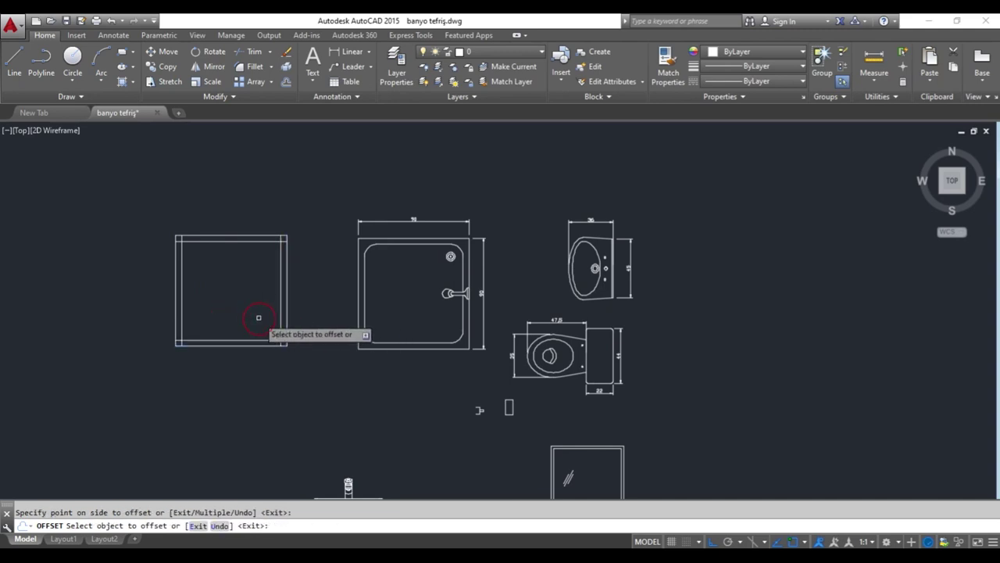
key("Escape")
Trim the overhanging inner offset segments at the square's top and lower corners.
type("r")
key("Return")
key("Return")
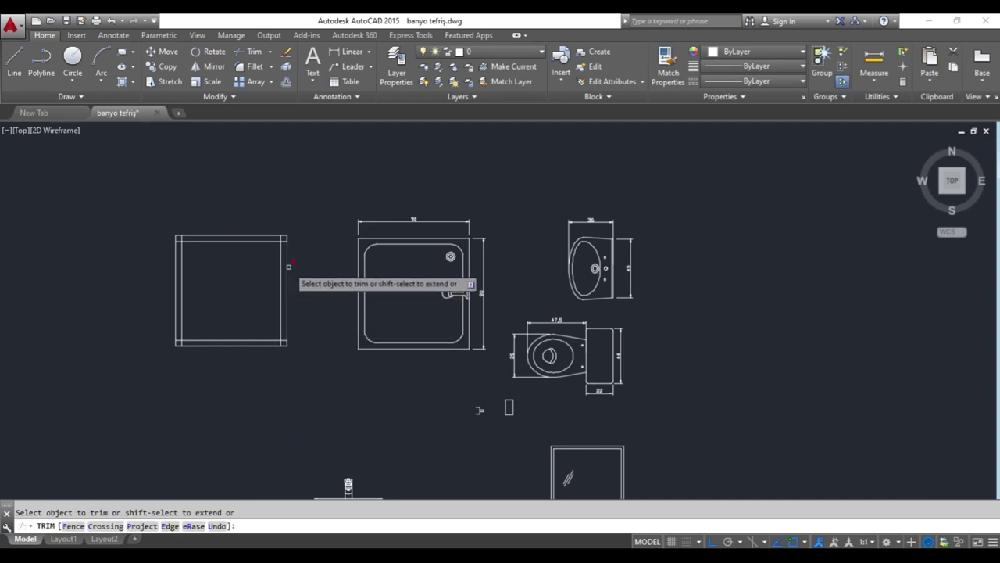
scroll(286, 231, "up", 4)
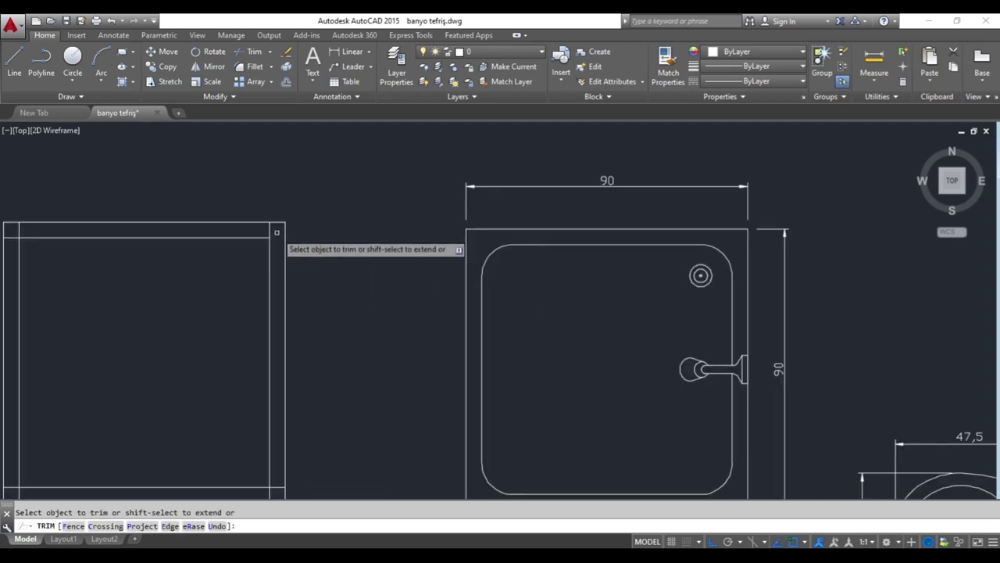
left_click(269, 231)
middle_click_drag(224, 237, 402, 255)
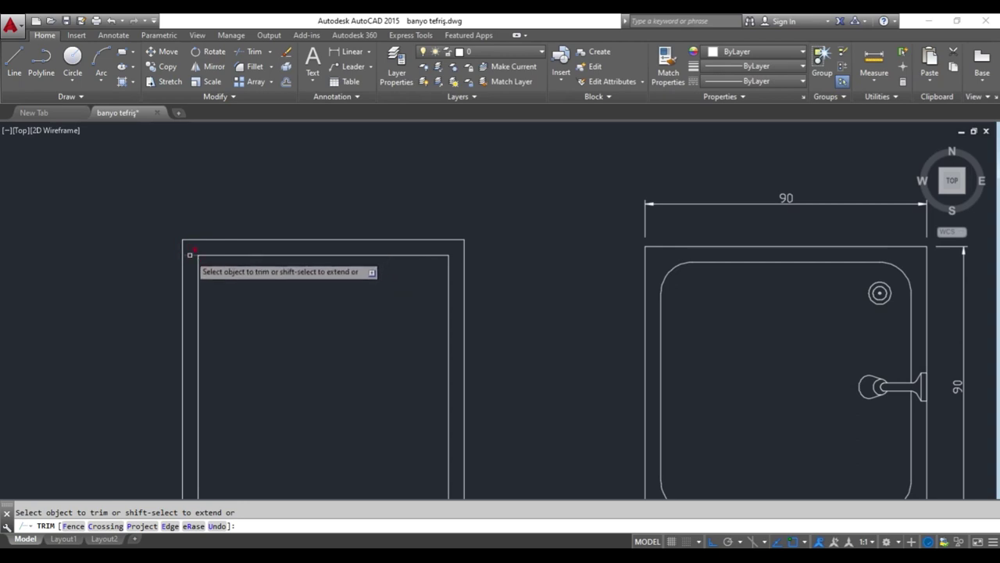
middle_click_drag(328, 365, 290, 185)
left_click(411, 335)
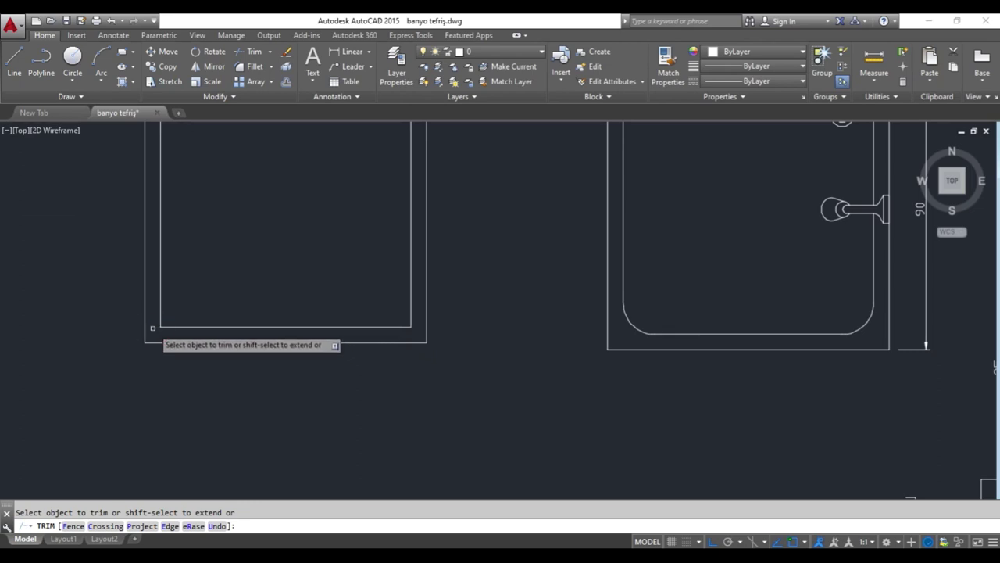
scroll(152, 331, "down", 2)
middle_click_drag(211, 305, 325, 352)
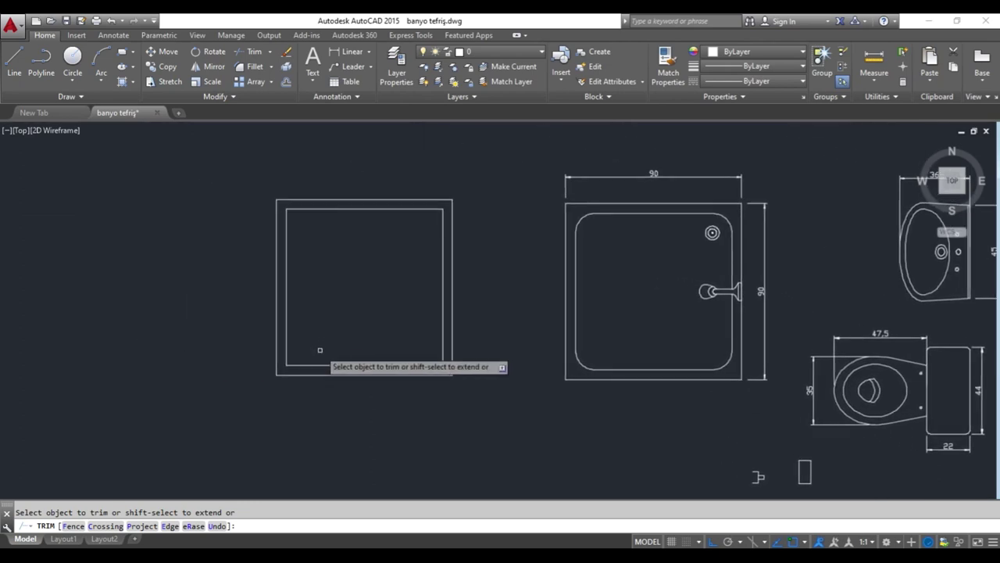
key("Escape")
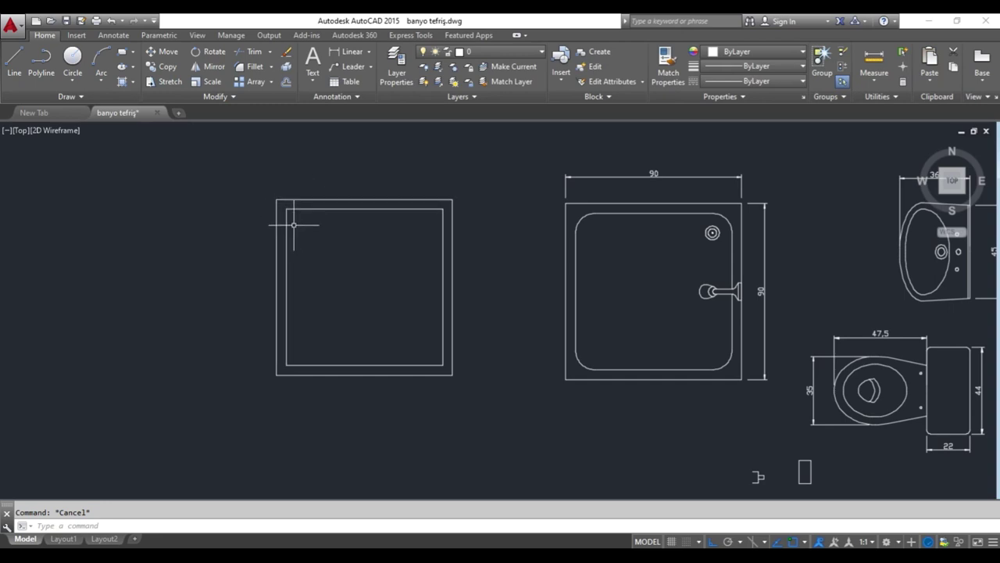
Fillet the inner bottom-left corner of the square with a 10-unit radius.
left_click(250, 69)
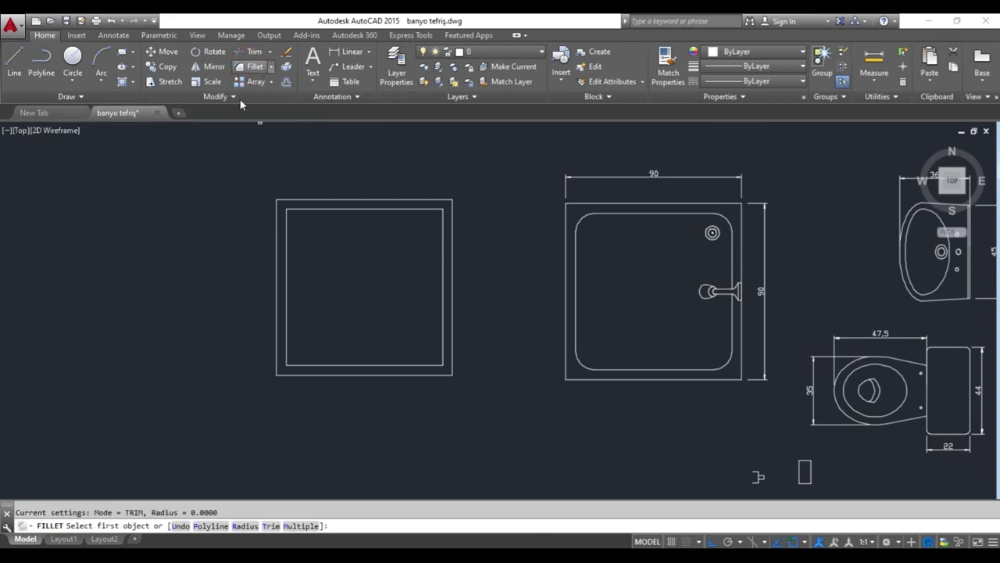
left_click(245, 525)
type("10")
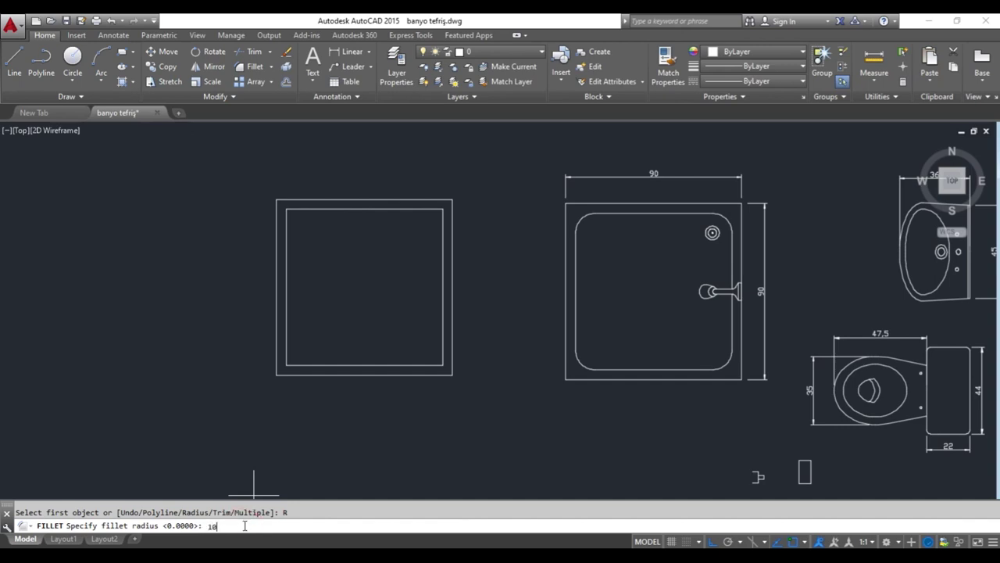
key("Return")
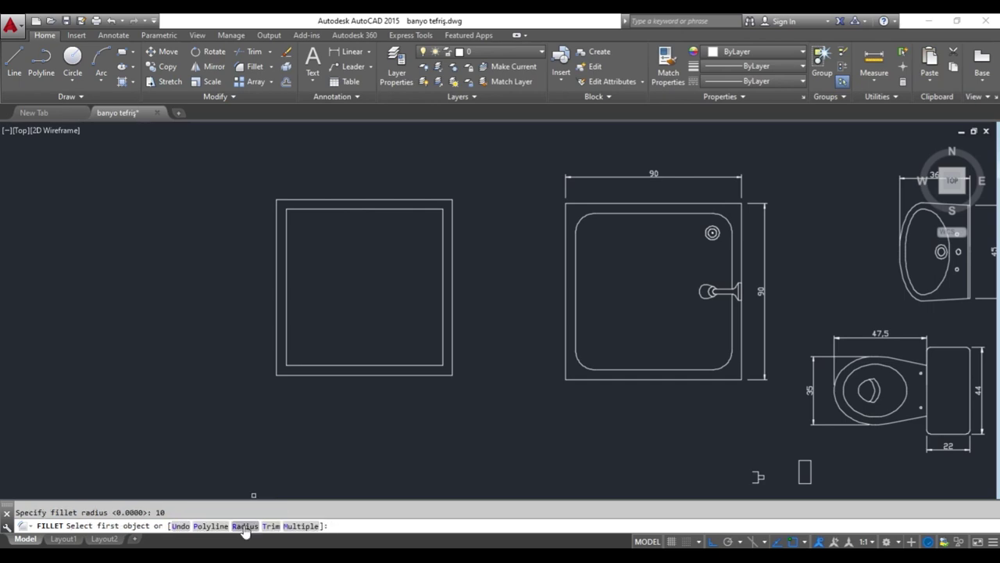
left_click(296, 365)
left_click(287, 354)
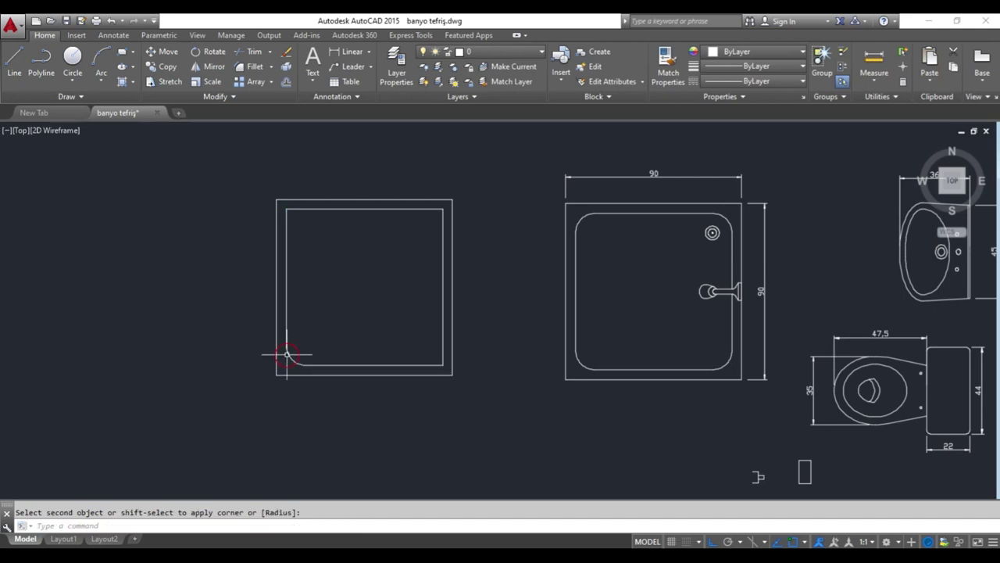
left_click(290, 355)
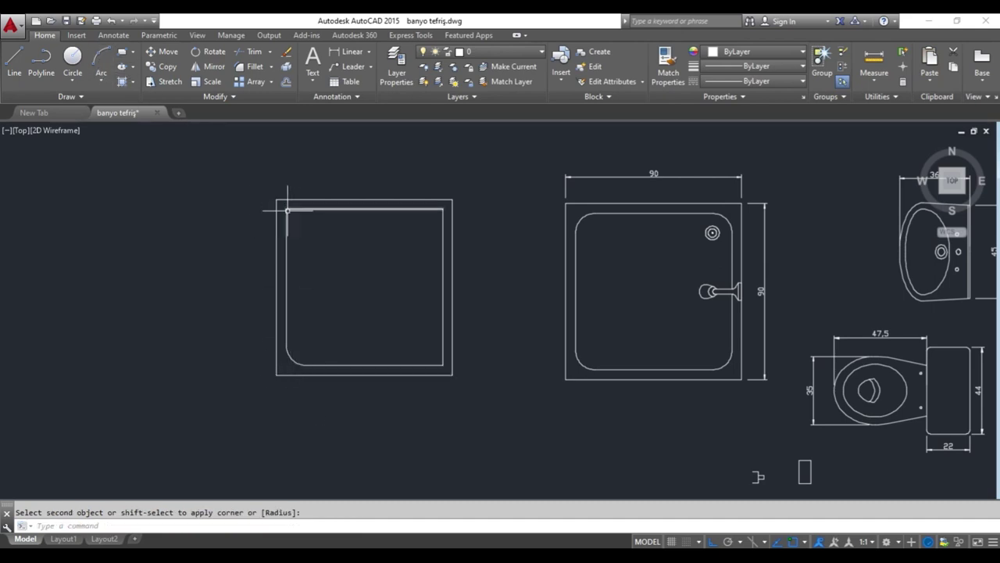
key("Escape")
type("l")
key("Return")
scroll(293, 360, "up", 2)
scroll(297, 356, "up", 2)
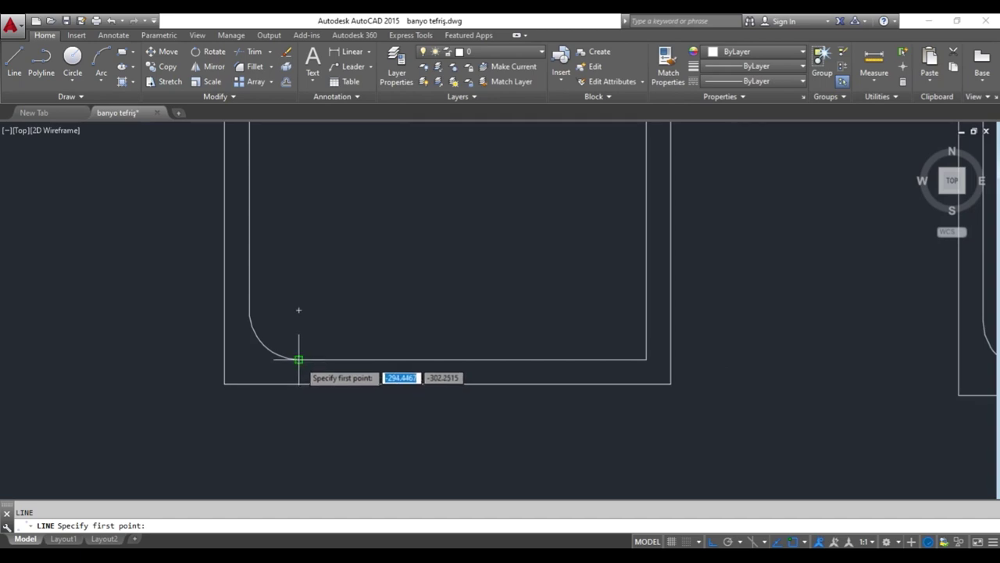
left_click(298, 359)
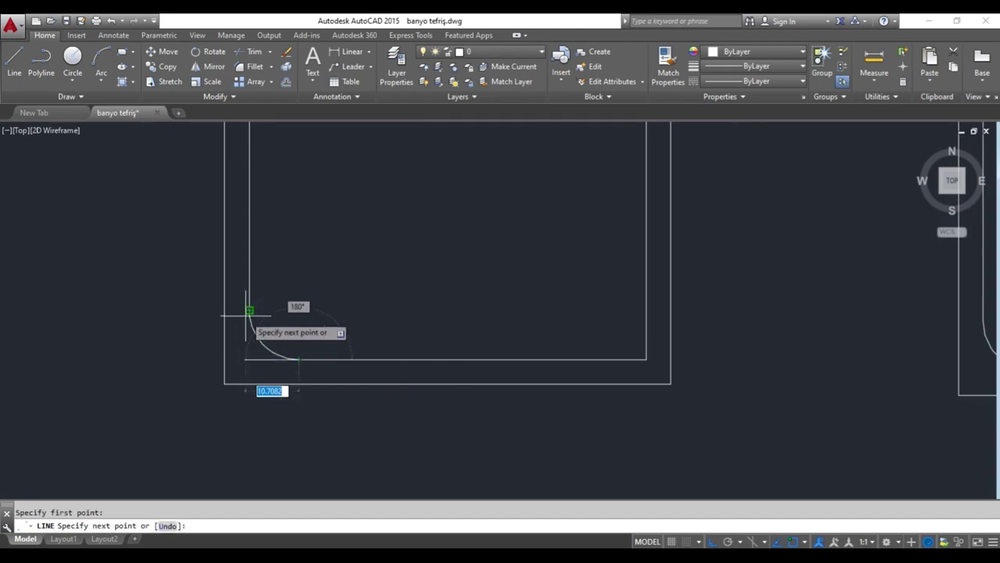
left_click(249, 360)
left_click(249, 310)
key("Escape")
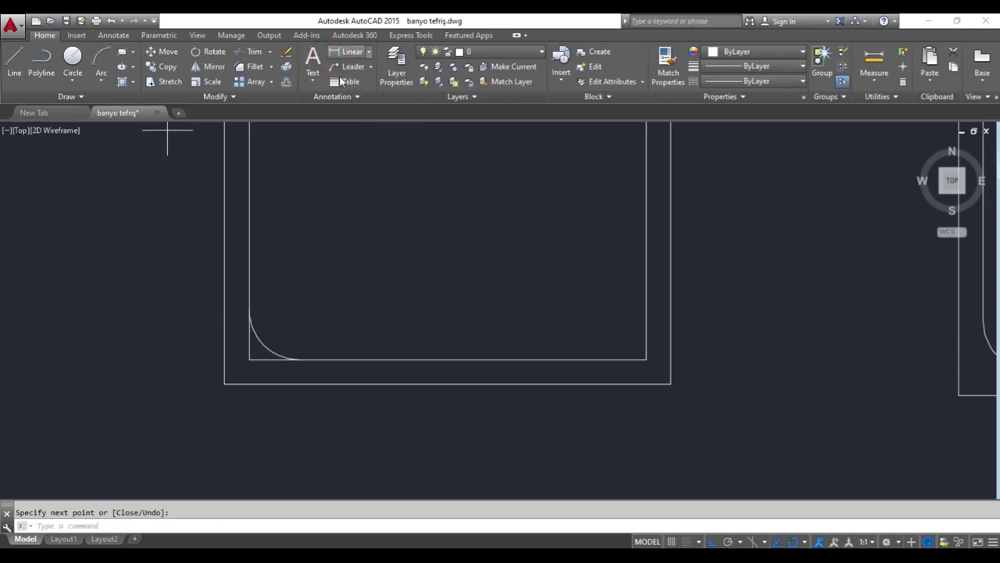
left_click(347, 51)
left_click(297, 359)
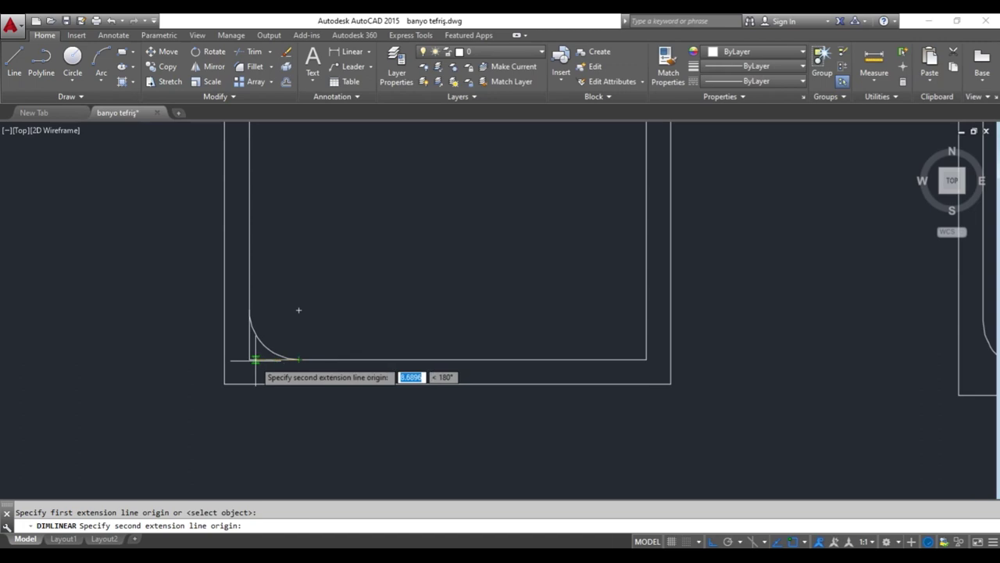
left_click(249, 360)
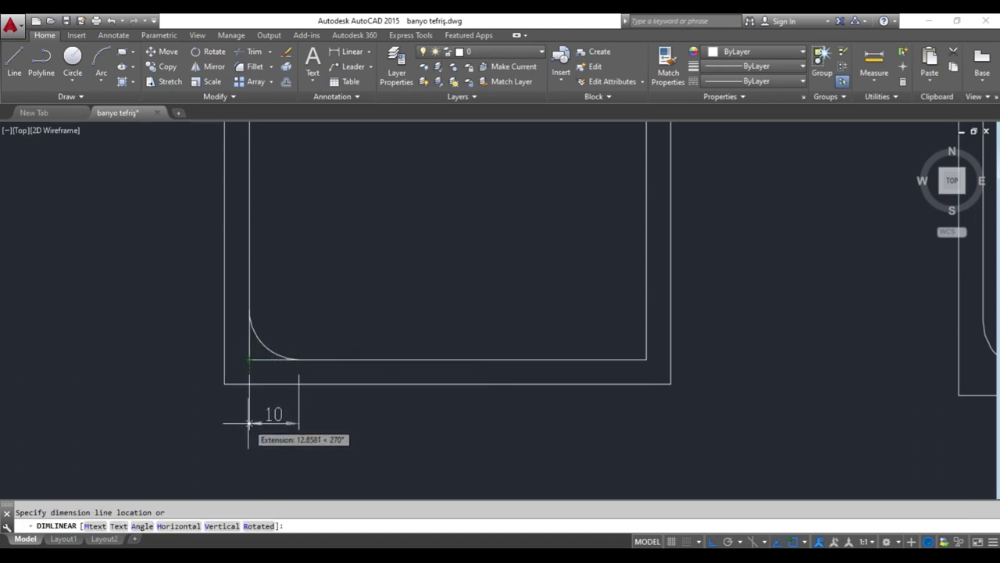
key("Escape")
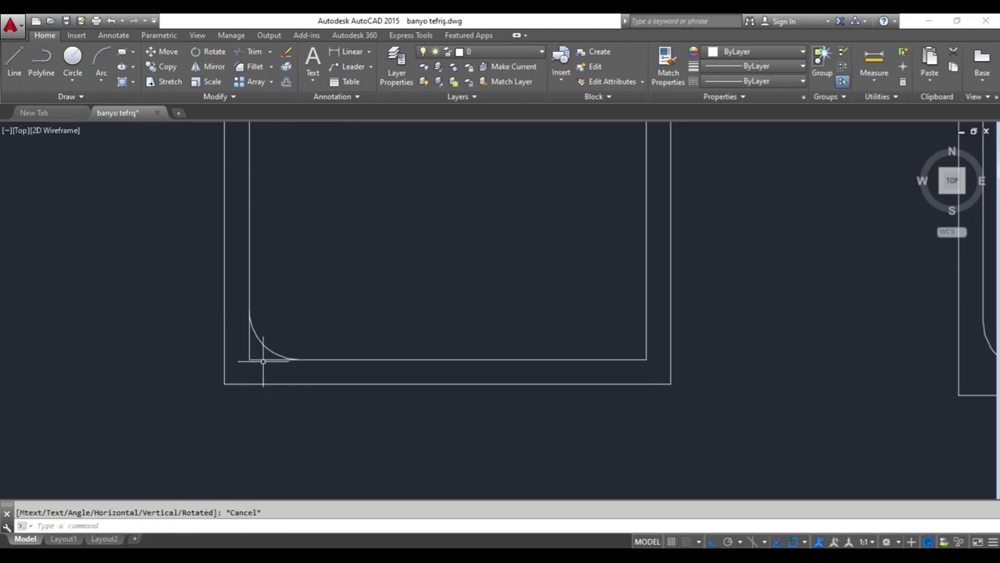
left_click(258, 361)
left_click(247, 350)
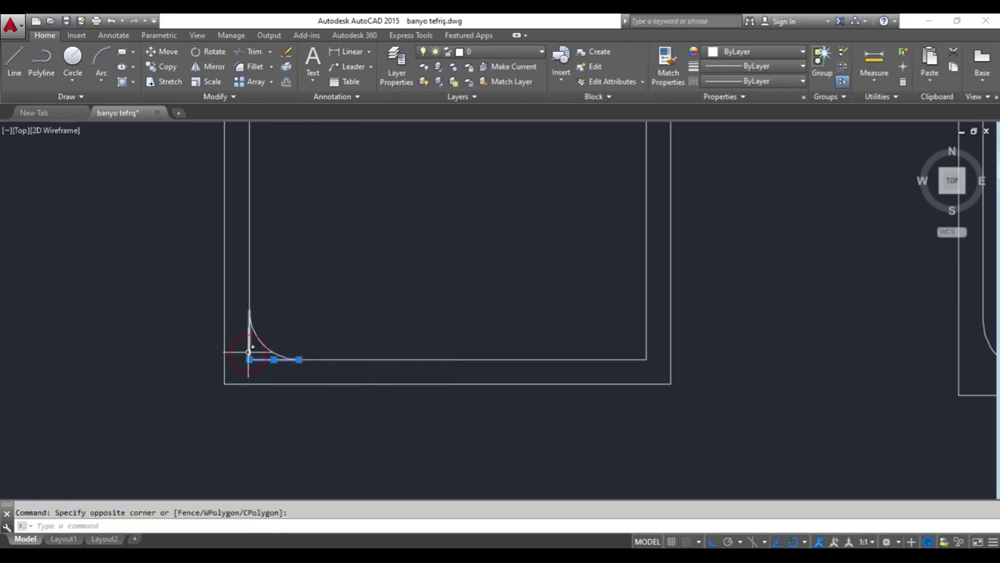
key("Delete")
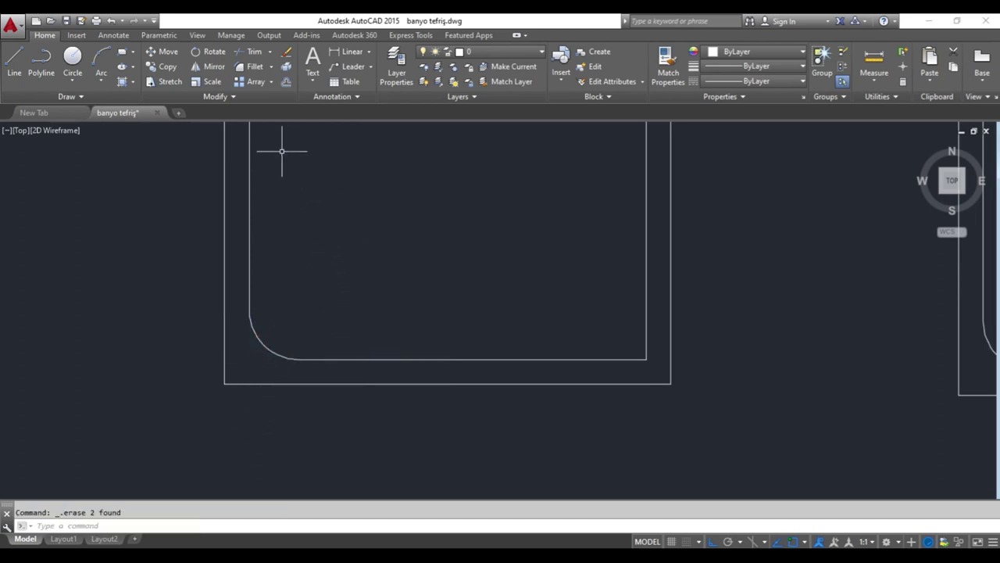
Fillet the tray's bottom-right, top-right and top-left inner corners.
left_click(250, 66)
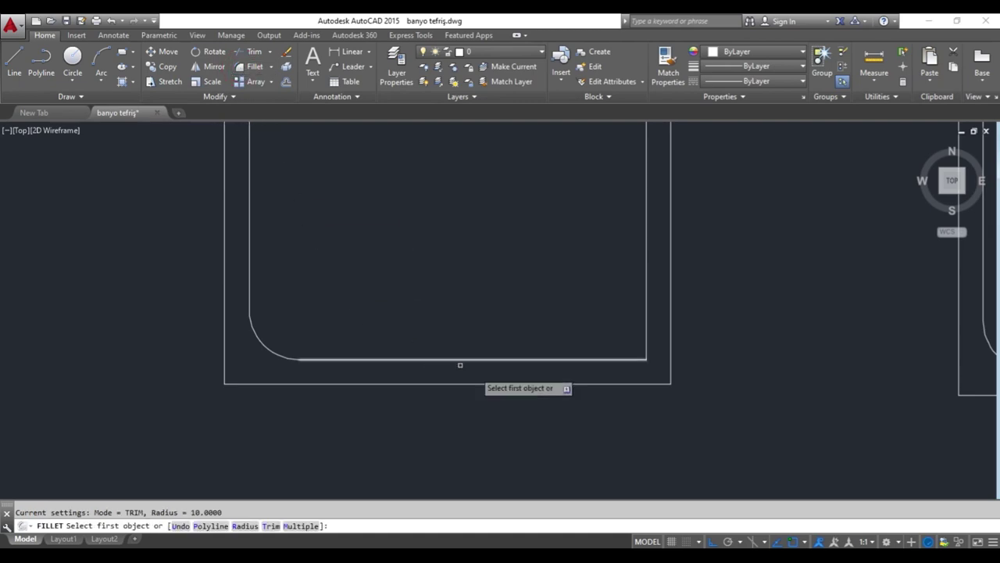
left_click(611, 359)
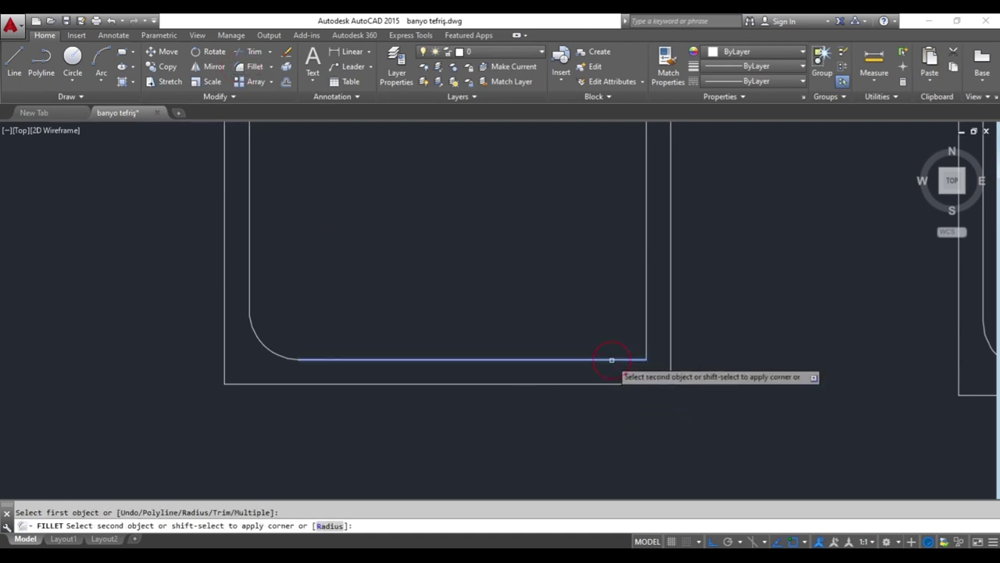
left_click(644, 331)
scroll(643, 331, "down", 2)
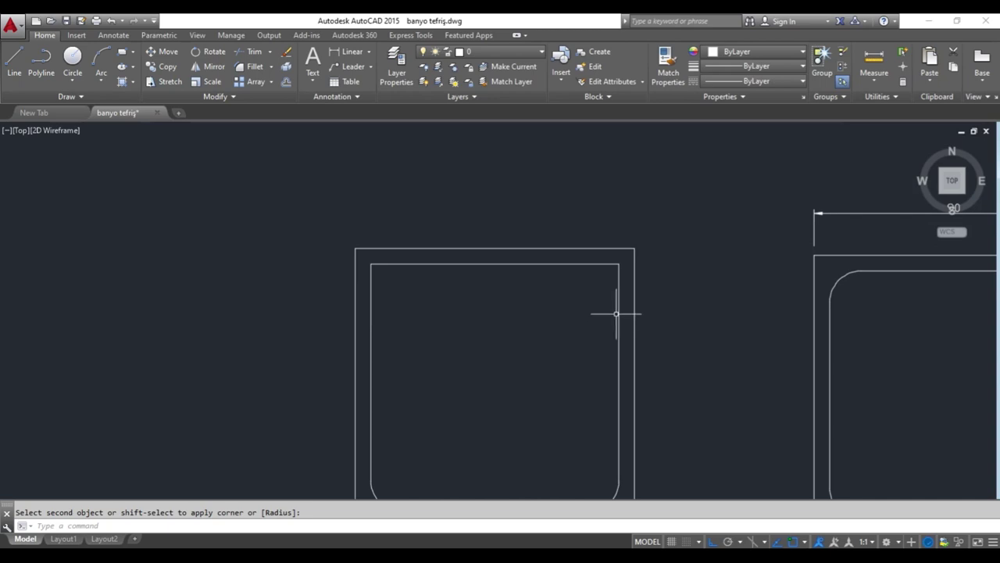
key("Return")
left_click(619, 289)
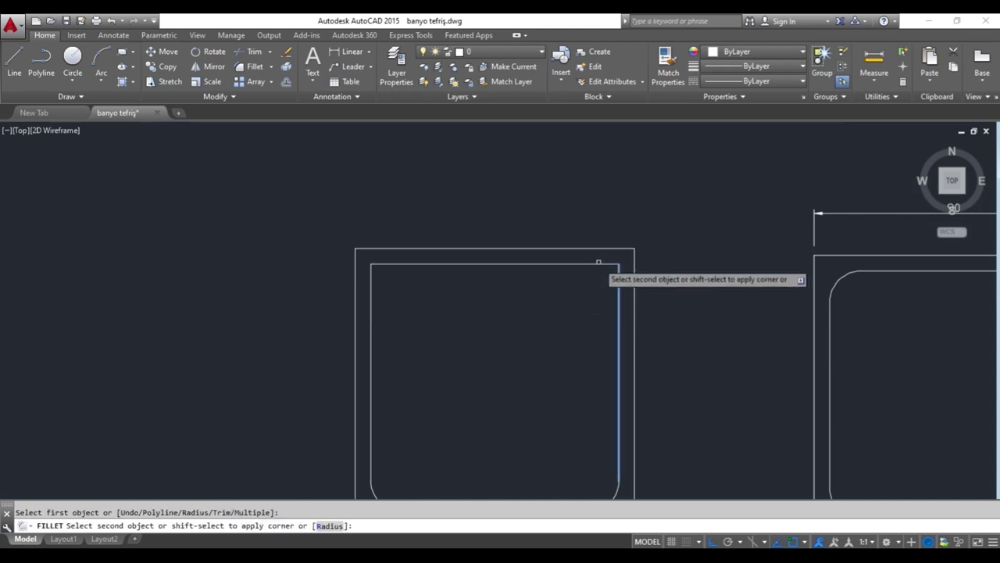
left_click(597, 264)
key("Return")
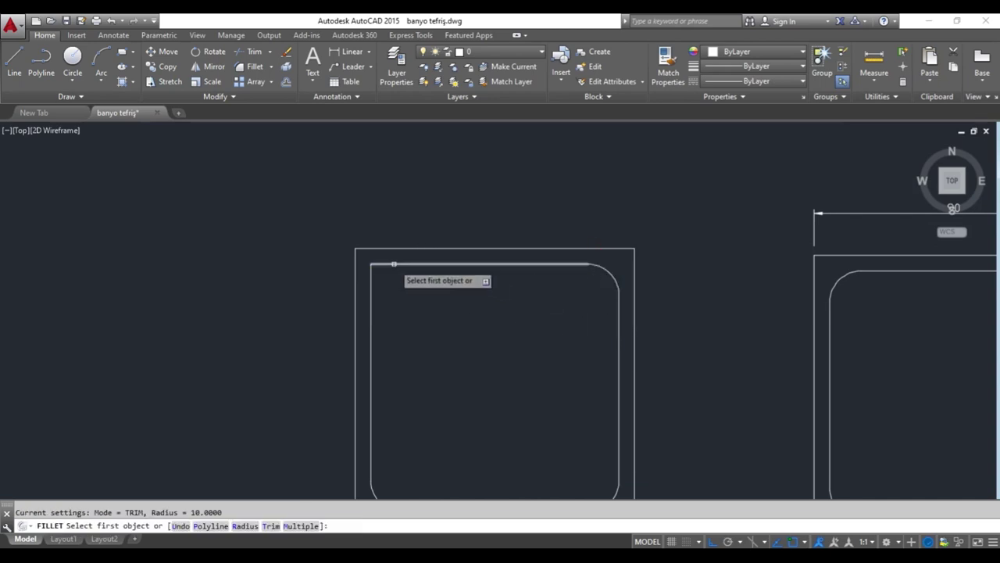
left_click(389, 264)
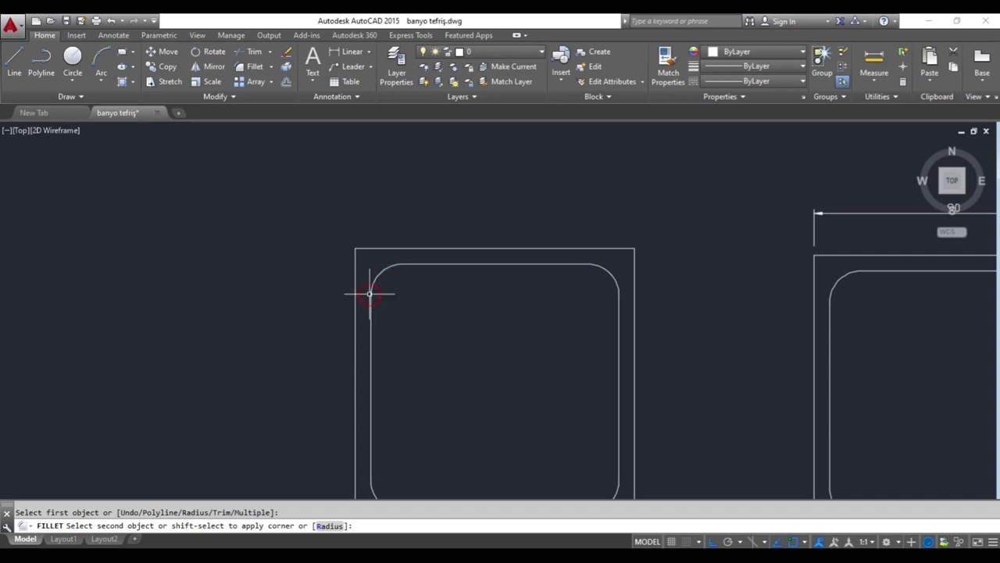
left_click(371, 286)
scroll(489, 367, "down", 2)
middle_click_drag(505, 390, 453, 327)
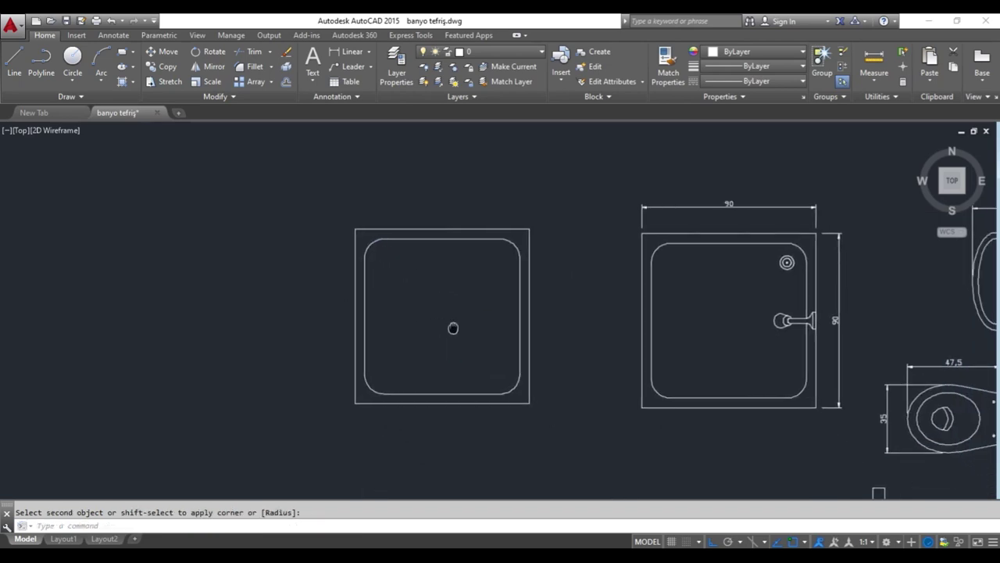
left_click(72, 61)
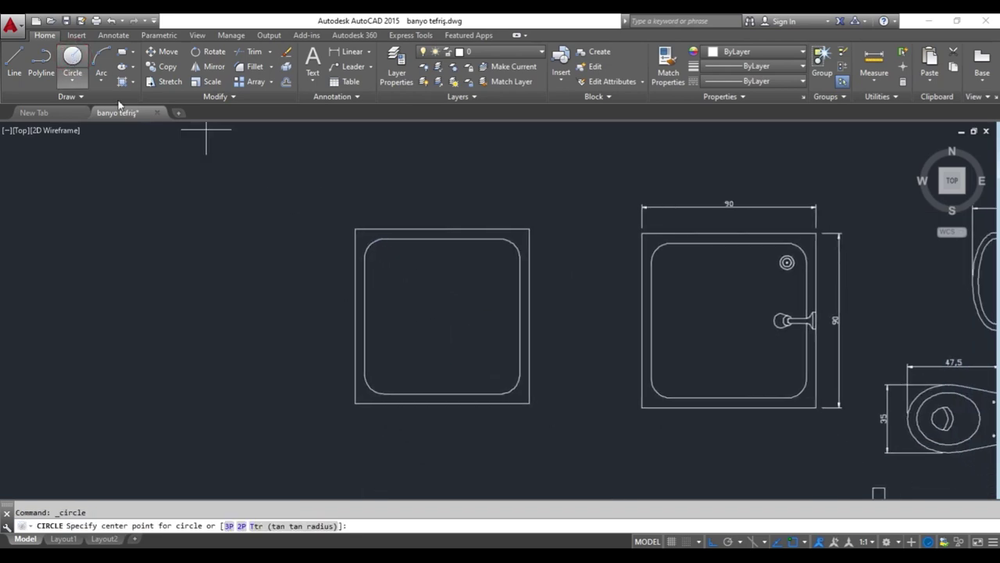
Draw a drain circle near the tray's top-right corner and offset it outward by 1.
left_click(500, 258)
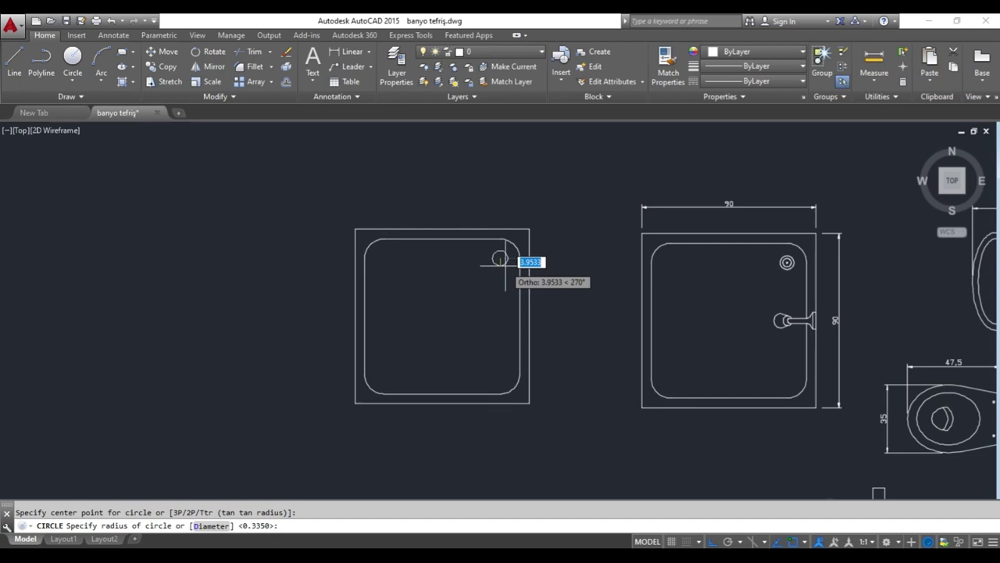
left_click(507, 265)
scroll(505, 261, "up", 2)
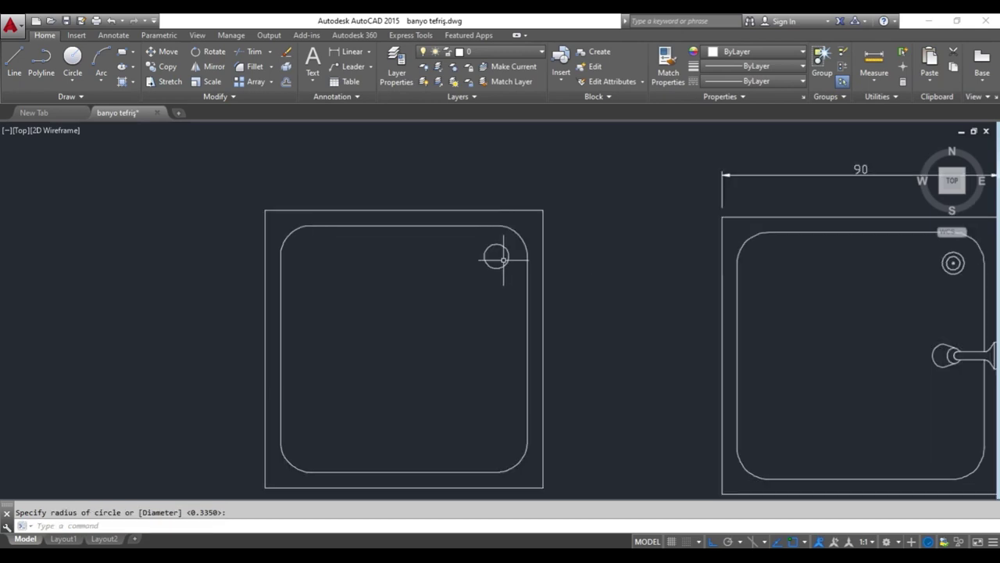
type("o")
key("Return")
left_click(516, 306)
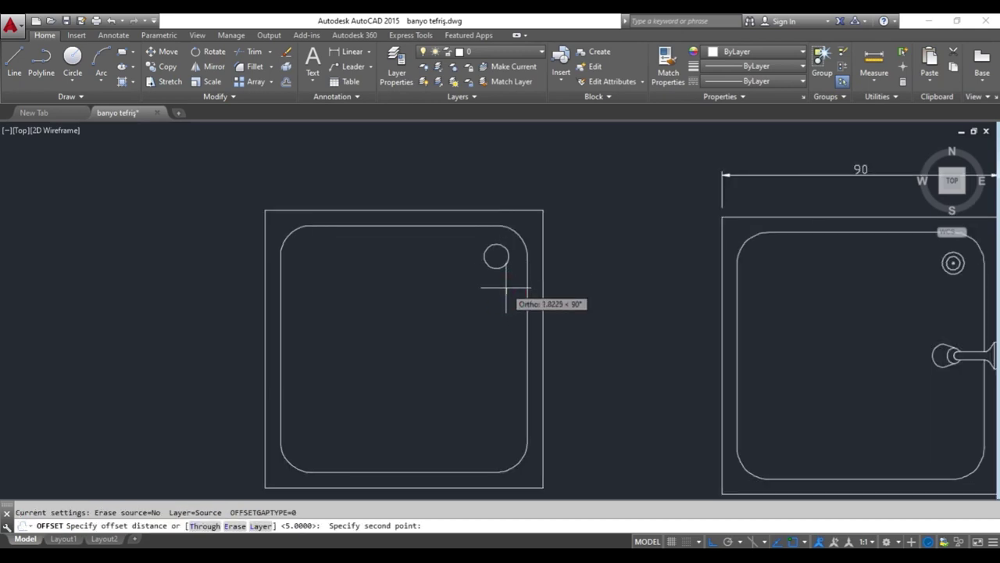
type("1")
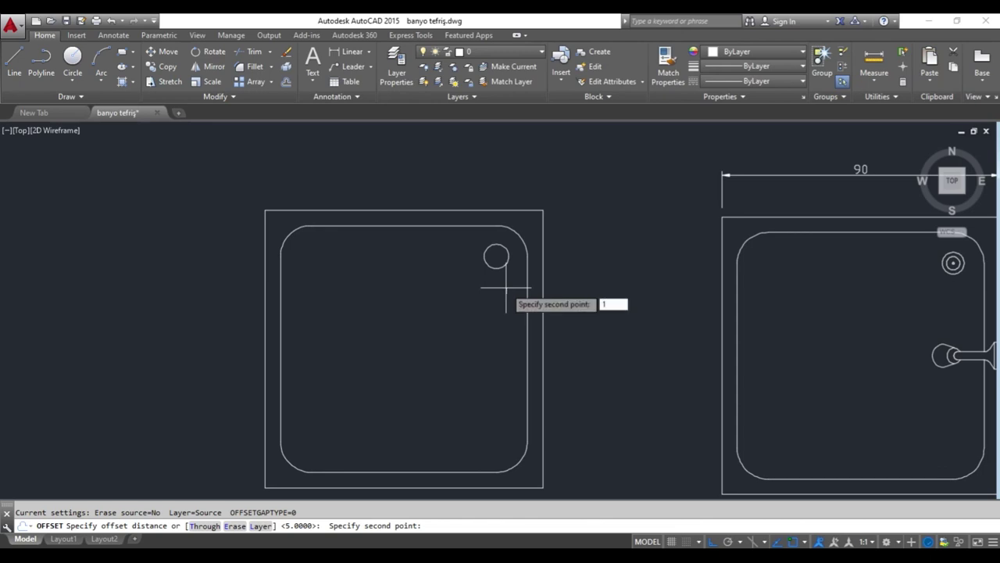
key("Return")
left_click(490, 248)
left_click(499, 265)
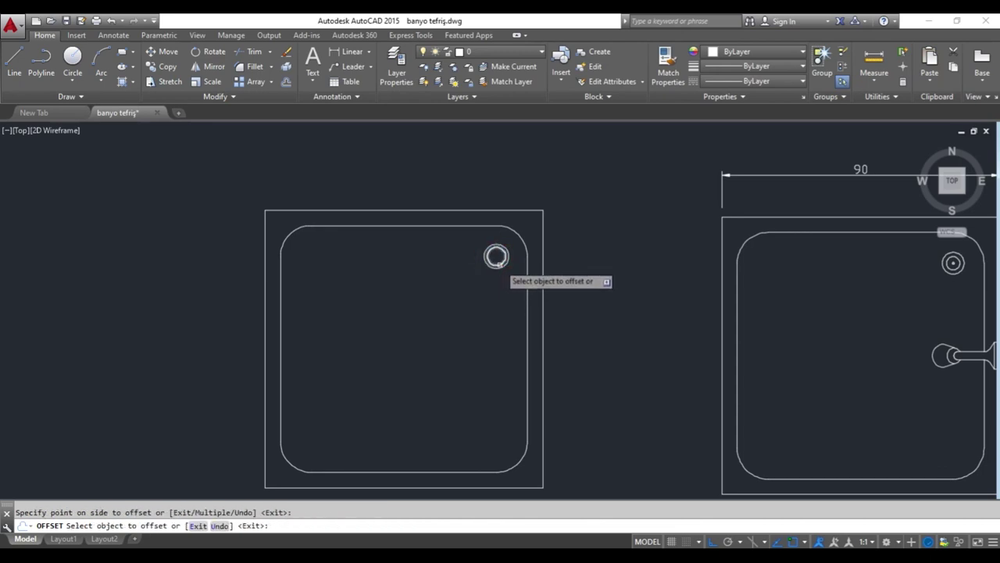
scroll(498, 264, "up", 2)
key("Escape")
Add a tiny circle at the drain's centre.
left_click(72, 60)
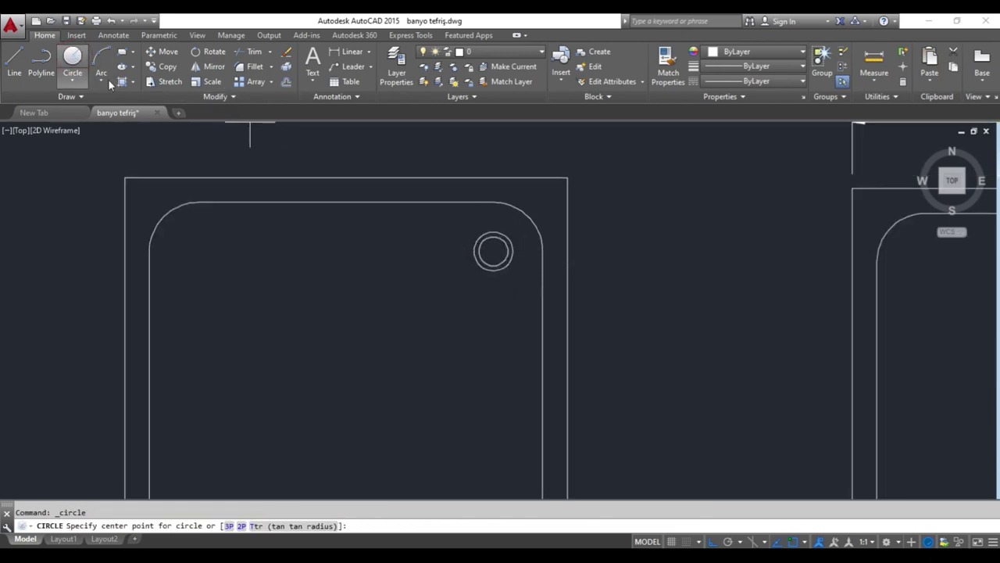
scroll(493, 251, "up", 2)
left_click(484, 250)
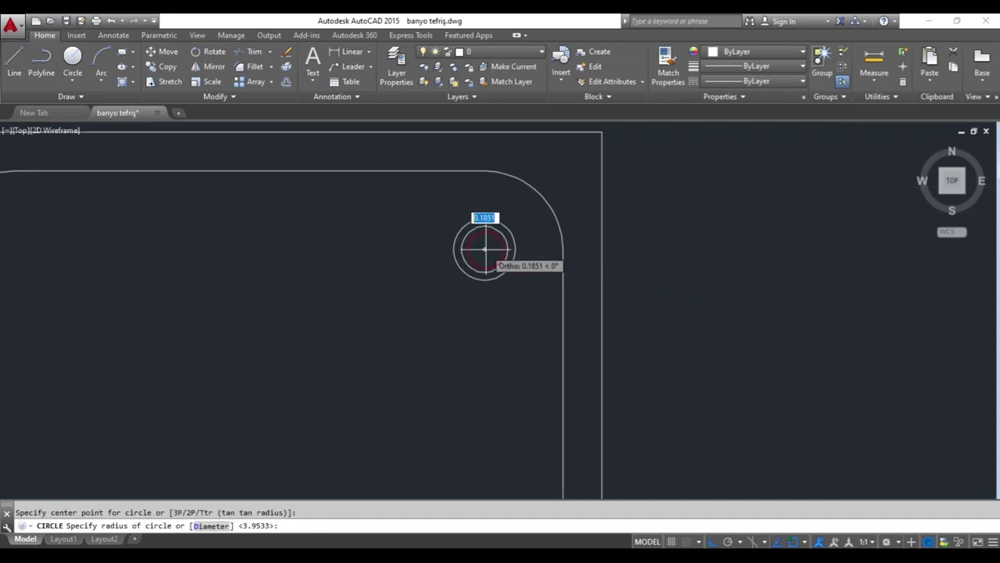
left_click(486, 257)
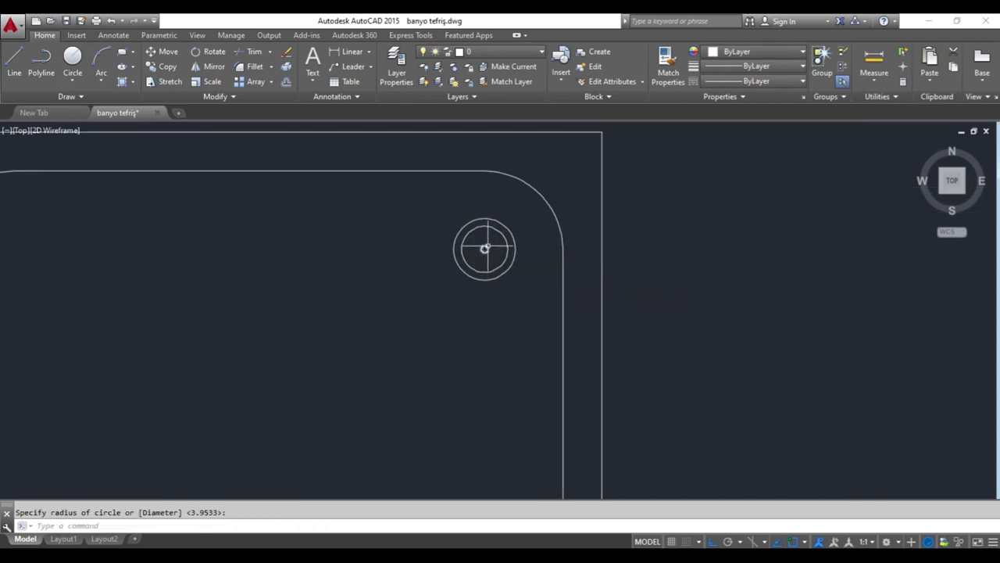
scroll(484, 249, "down", 5)
scroll(487, 252, "down", 2)
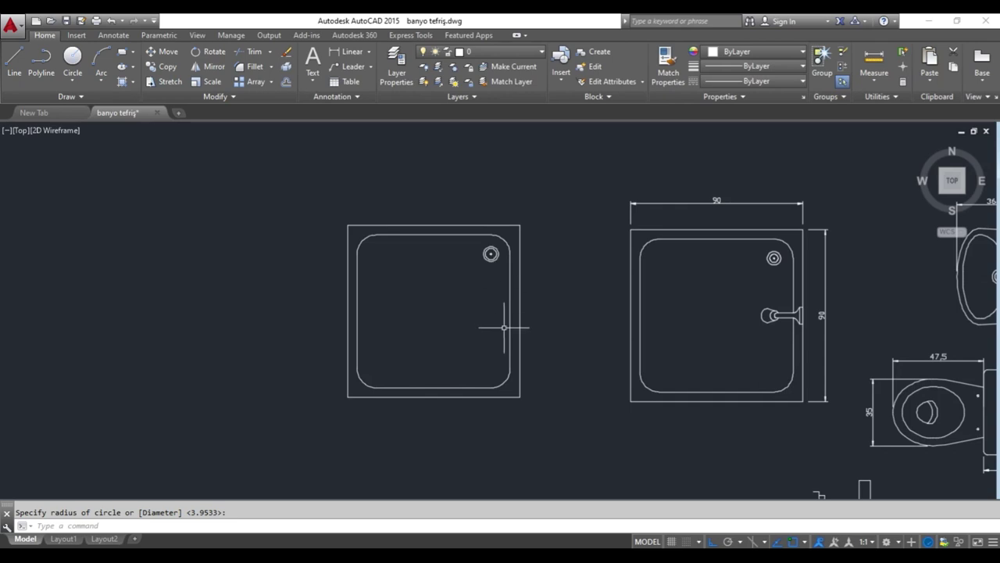
scroll(504, 327, "down", 1)
scroll(506, 336, "down", 2)
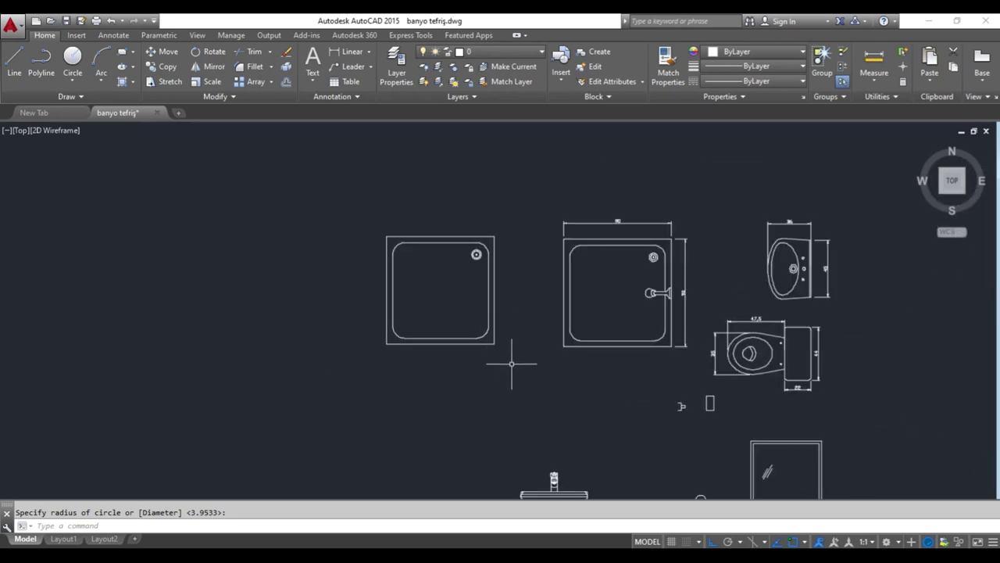
middle_click_drag(698, 415, 527, 394)
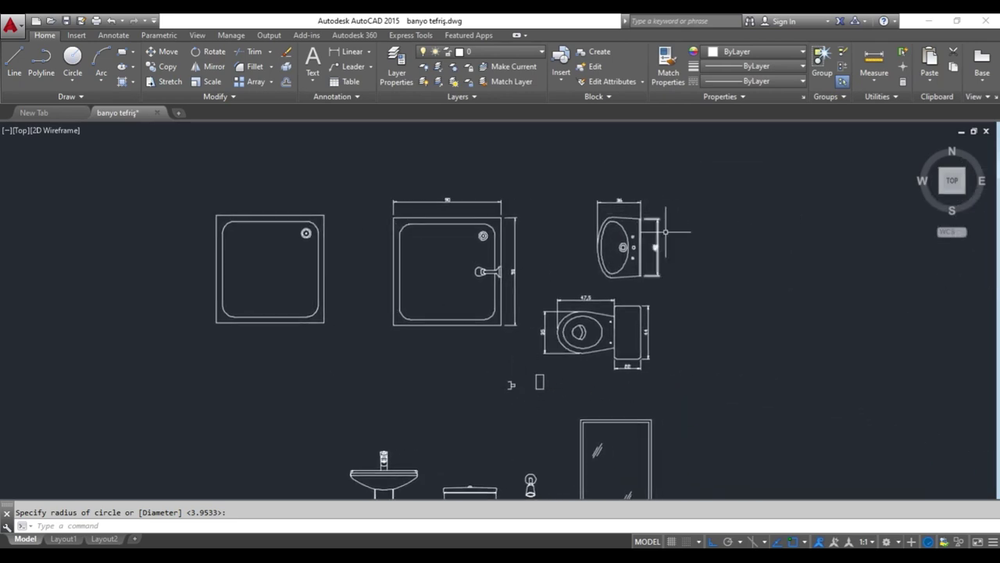
scroll(599, 350, "up", 4)
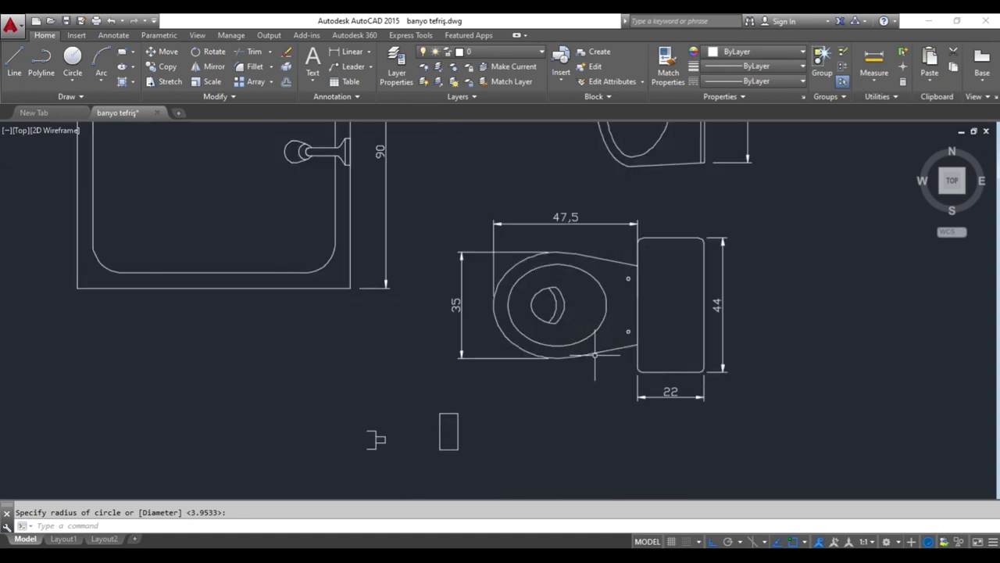
middle_click_drag(679, 357, 555, 360)
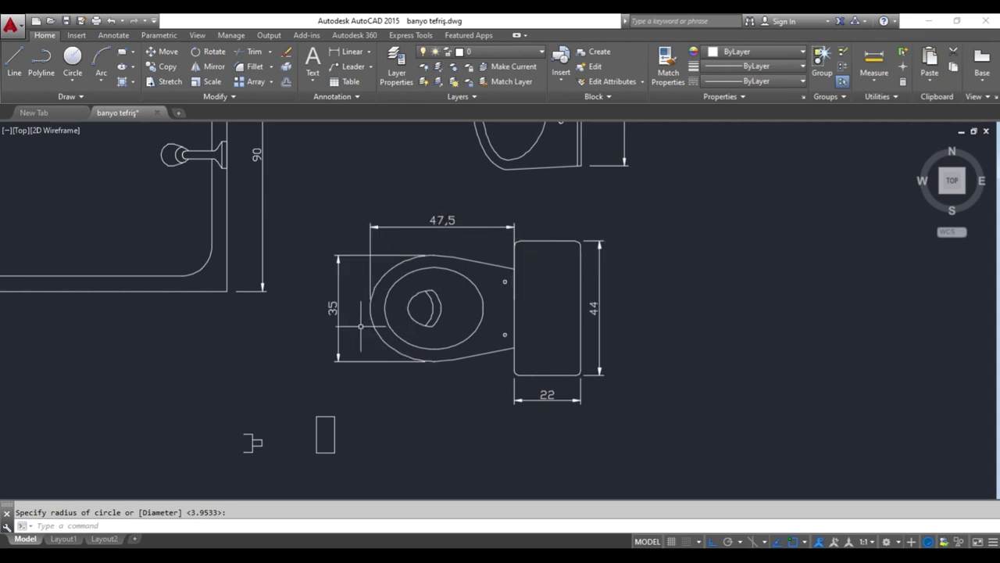
scroll(368, 366, "down", 2)
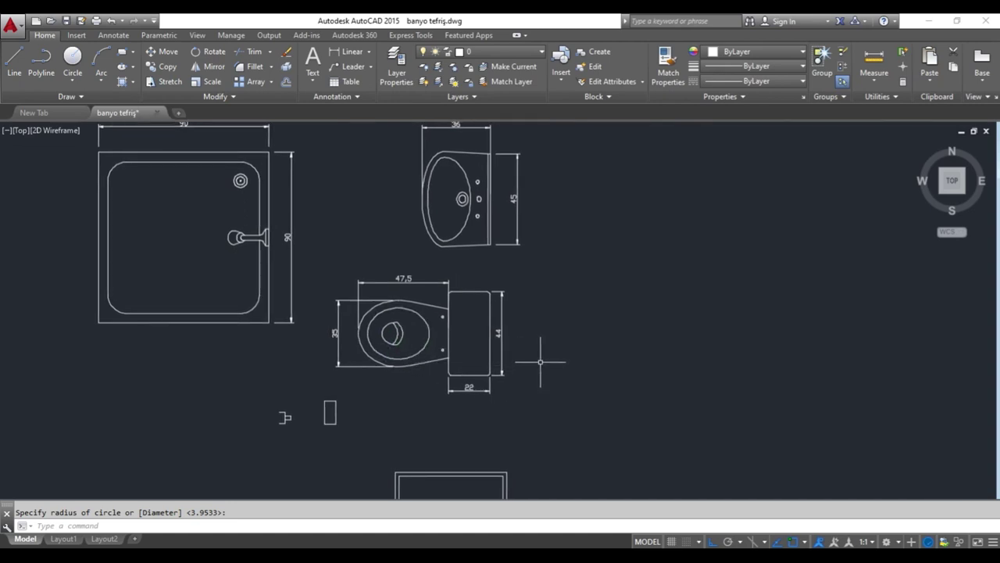
middle_click_drag(536, 264, 508, 338)
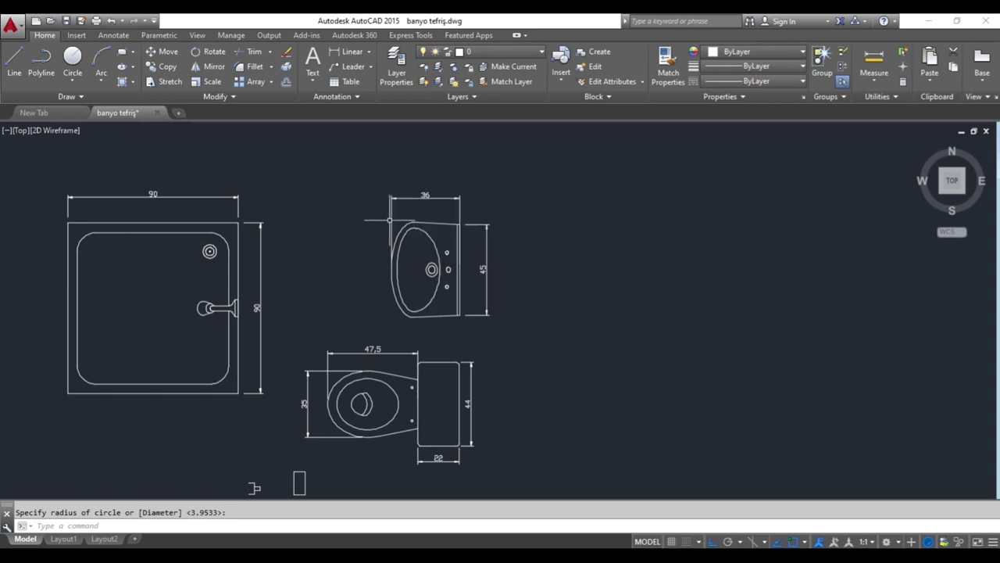
scroll(425, 209, "down", 2)
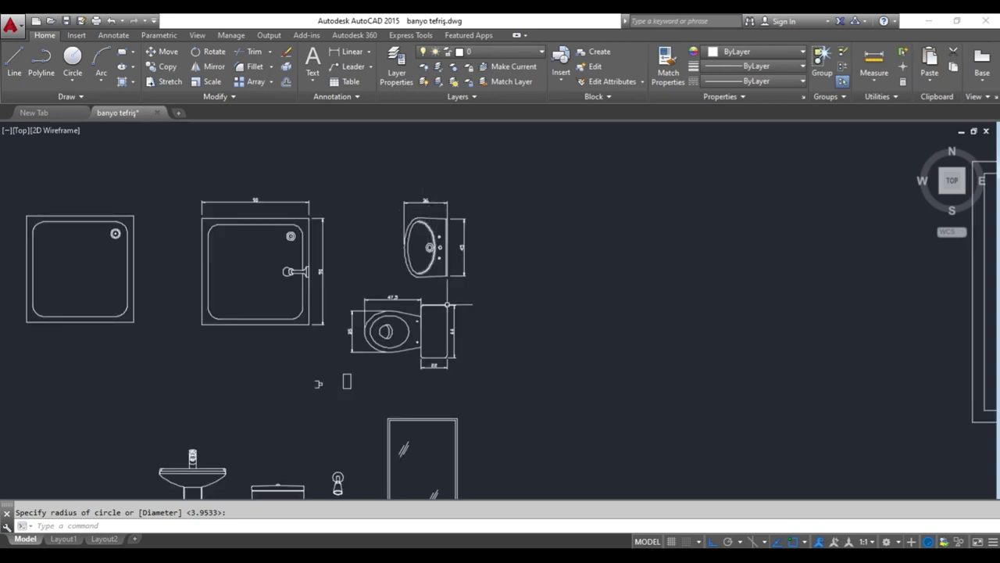
mouse_move(475, 380)
middle_mouse_down()
mouse_move(518, 261)
mouse_move(566, 247)
middle_mouse_up()
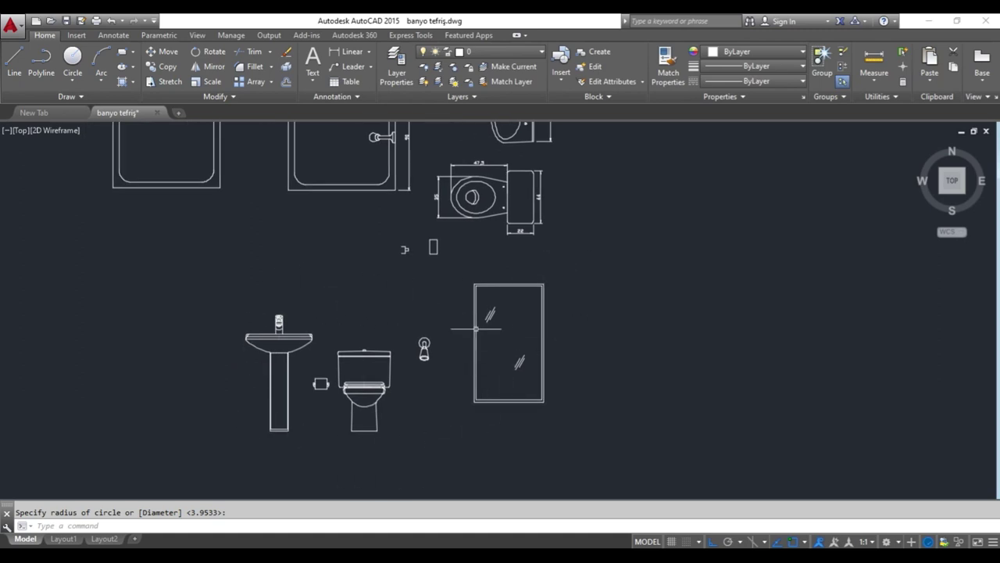
scroll(289, 362, "up", 2)
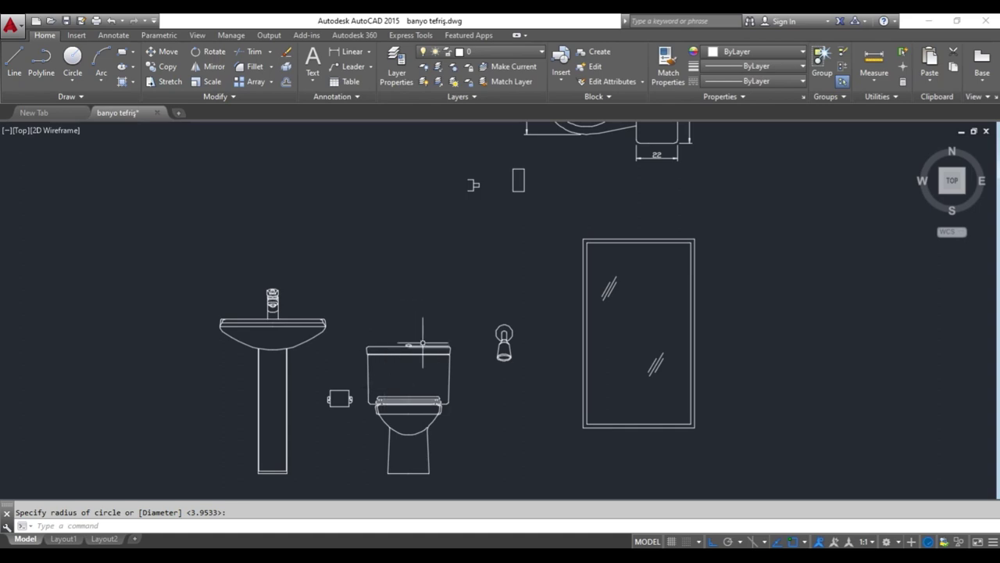
scroll(410, 359, "down", 3)
scroll(543, 164, "up", 3)
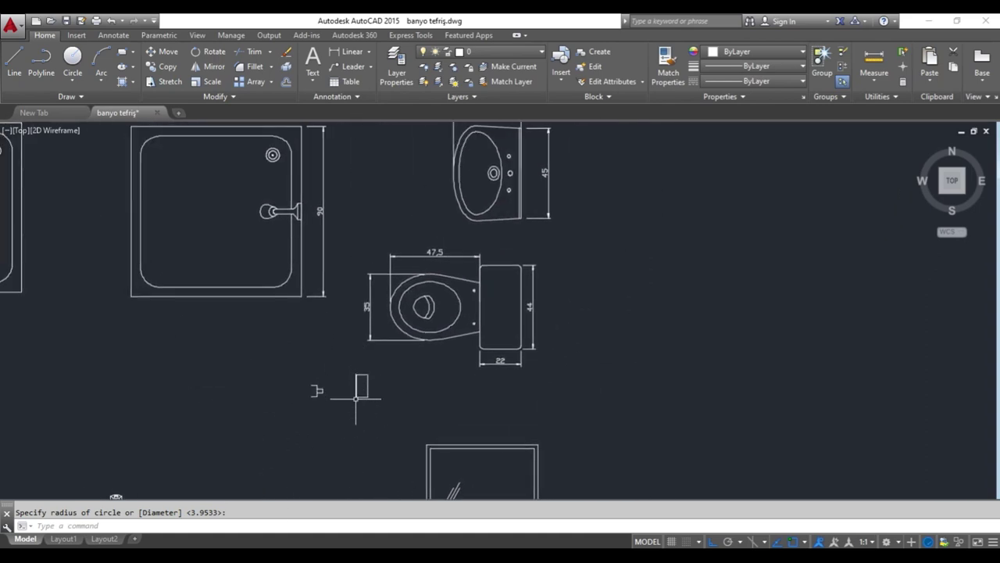
scroll(362, 387, "down", 2)
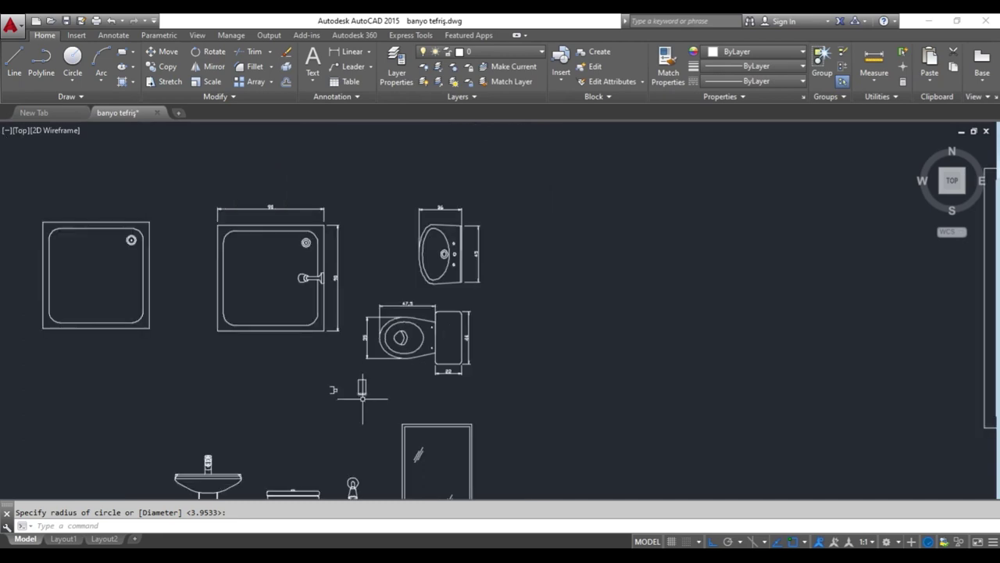
middle_click_drag(434, 413, 332, 350)
scroll(332, 349, "down", 2)
scroll(645, 404, "down", 2)
middle_click_drag(645, 404, 516, 387)
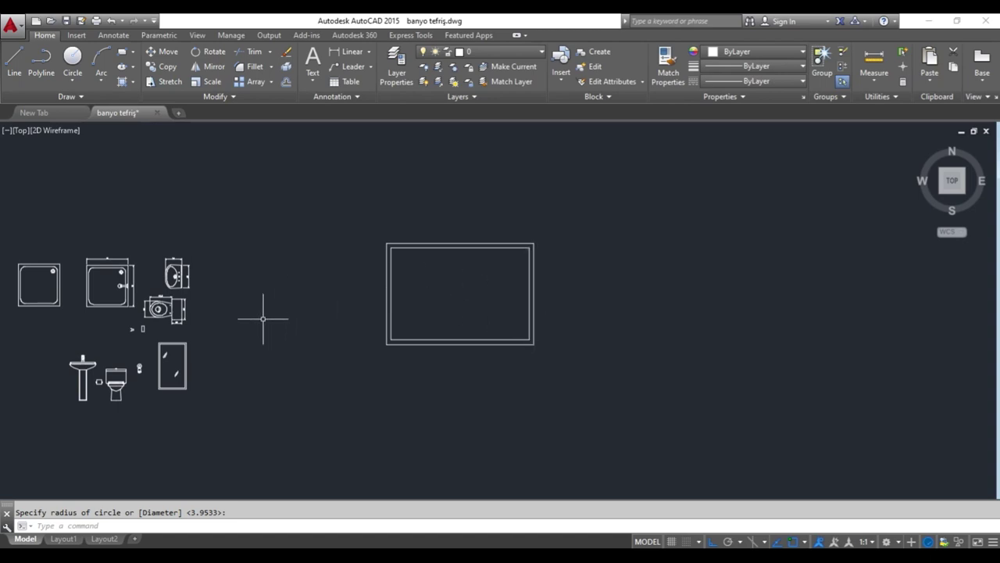
middle_click_drag(281, 328, 384, 317)
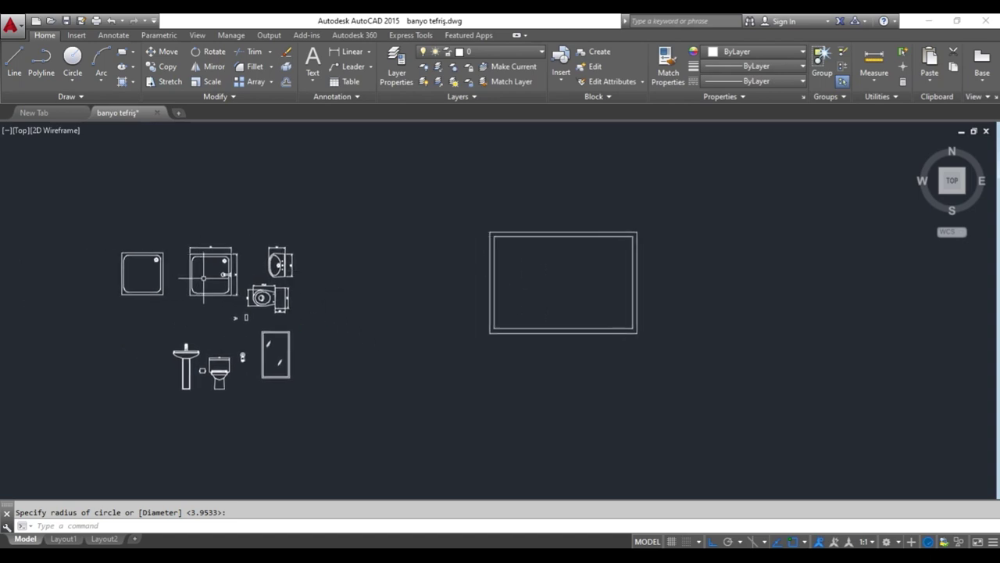
scroll(199, 265, "up", 2)
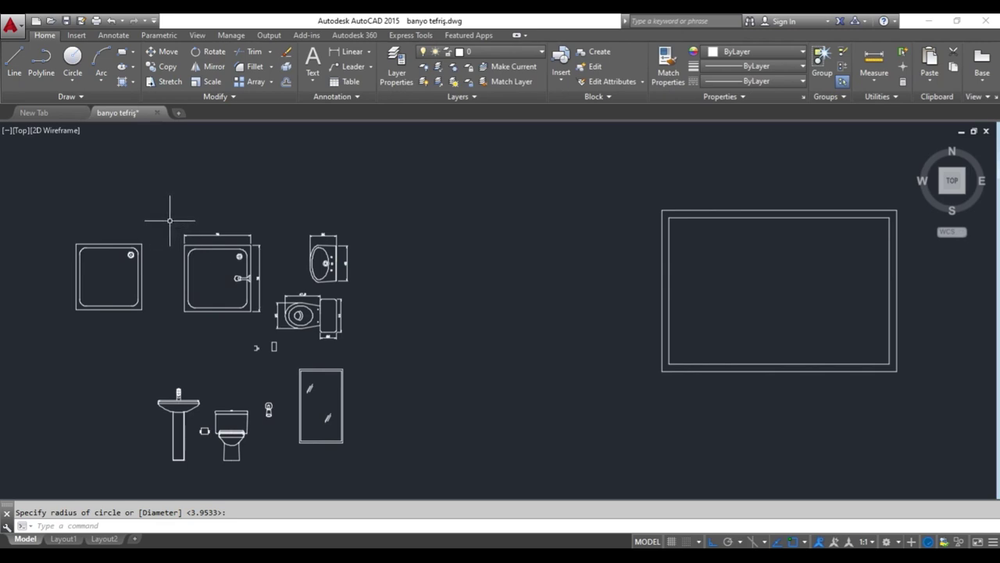
Copy the shower tray into the room and delete the copy's two dimension lines.
left_click(170, 220)
left_click(270, 328)
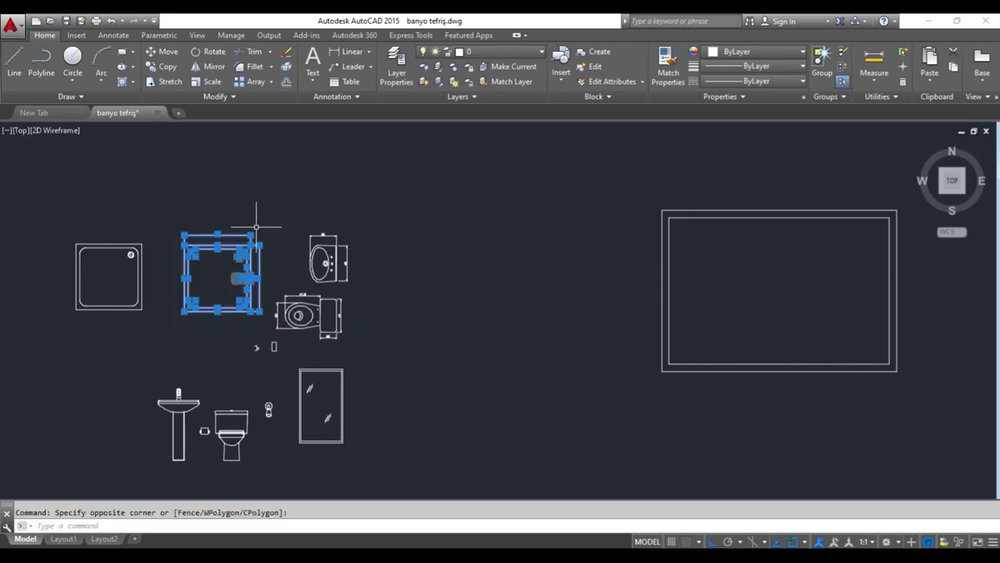
left_click(161, 67)
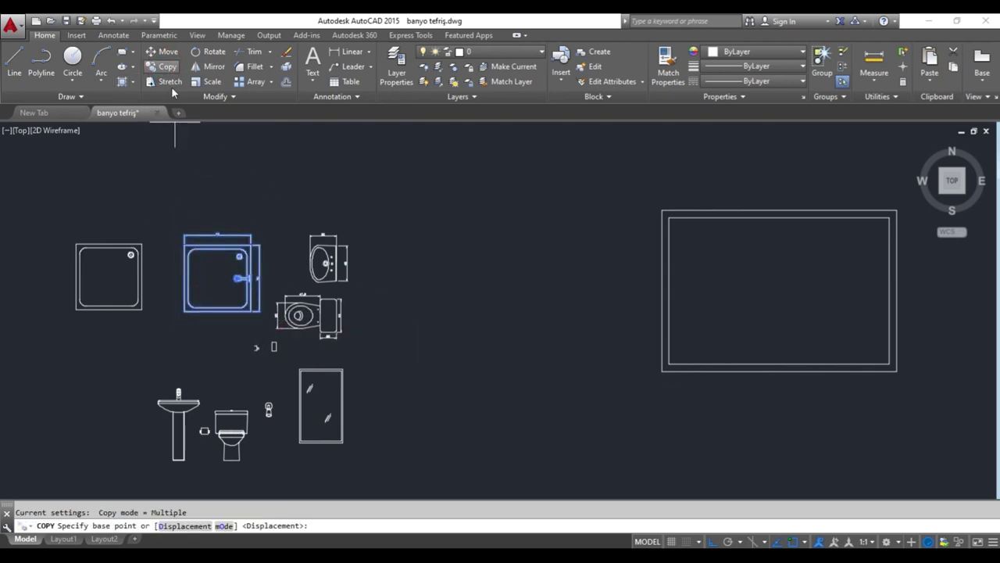
left_click(237, 278)
middle_click_drag(799, 295, 585, 308)
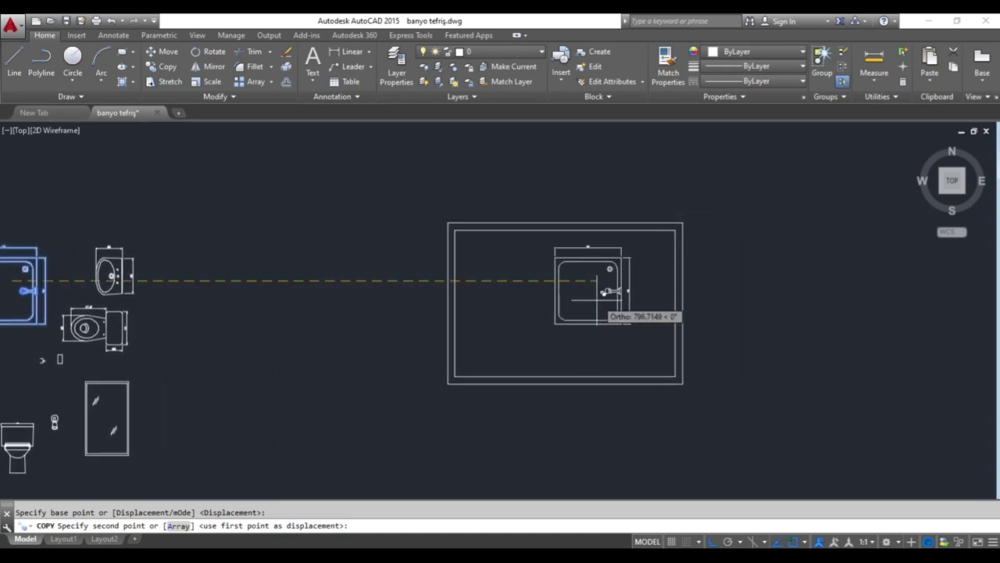
left_click(604, 292)
key("Escape")
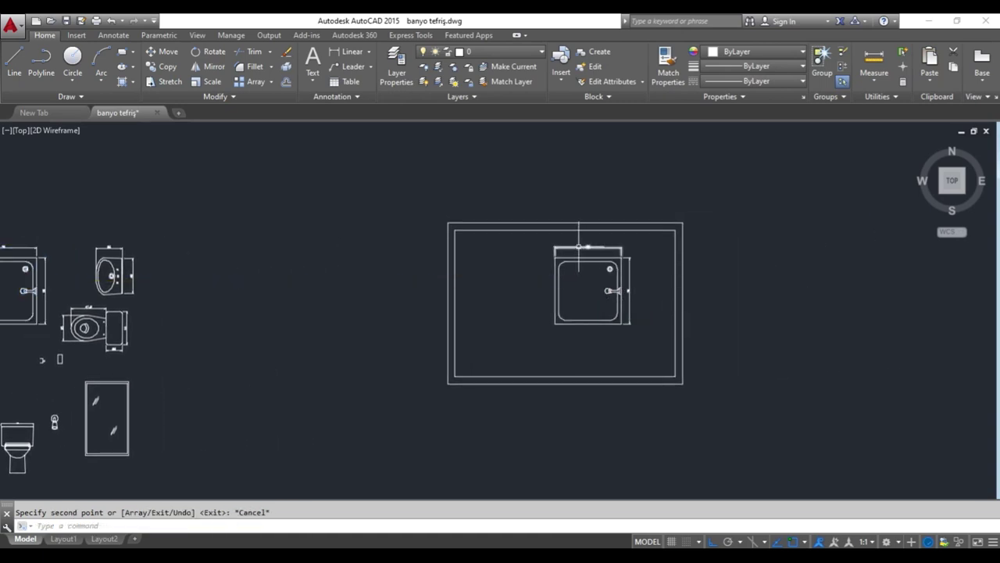
left_click(579, 247)
scroll(629, 277, "up", 4)
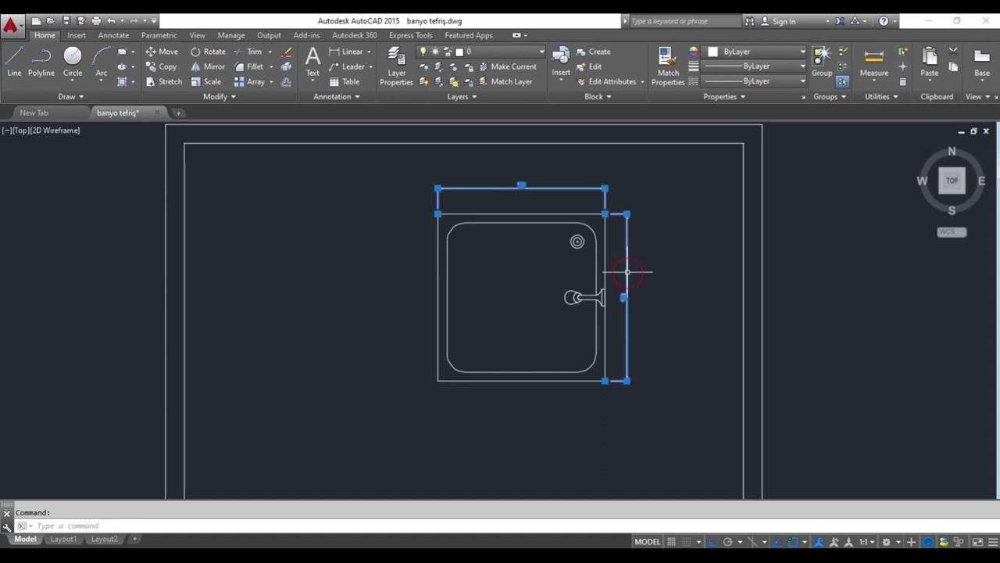
key("Delete")
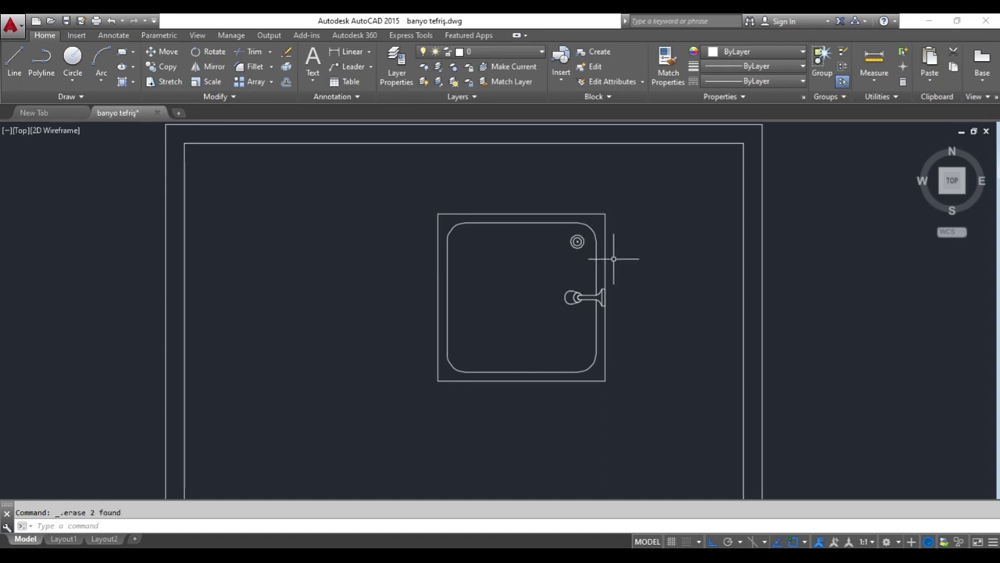
Move the tray copy by its top-right corner into the room's inner top-right corner.
left_click(407, 196)
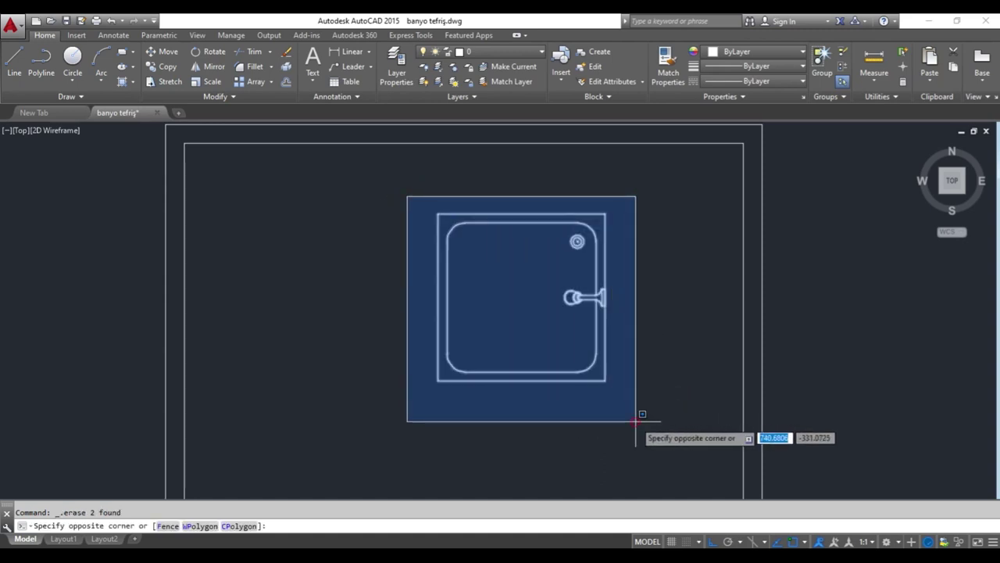
left_click(636, 421)
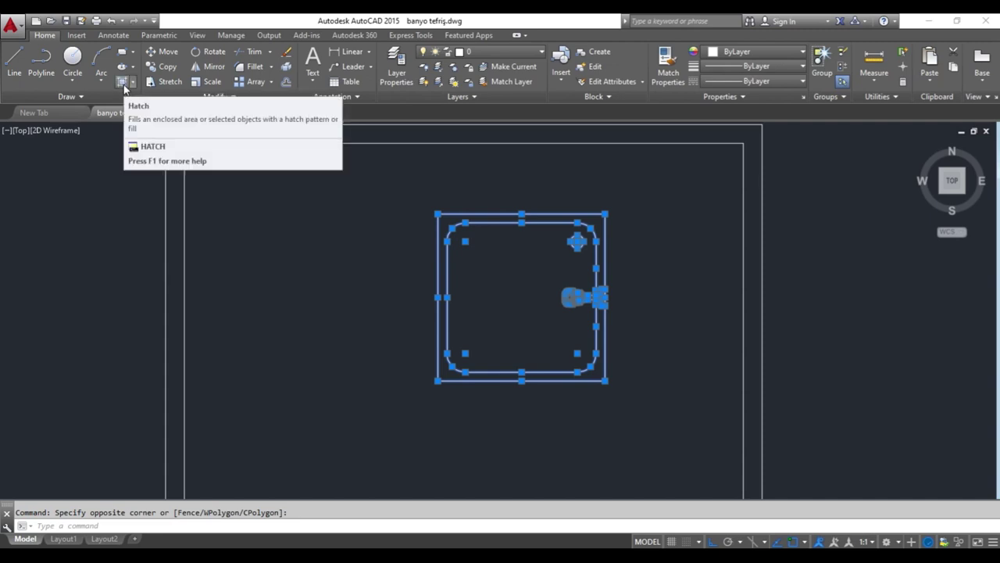
left_click(165, 57)
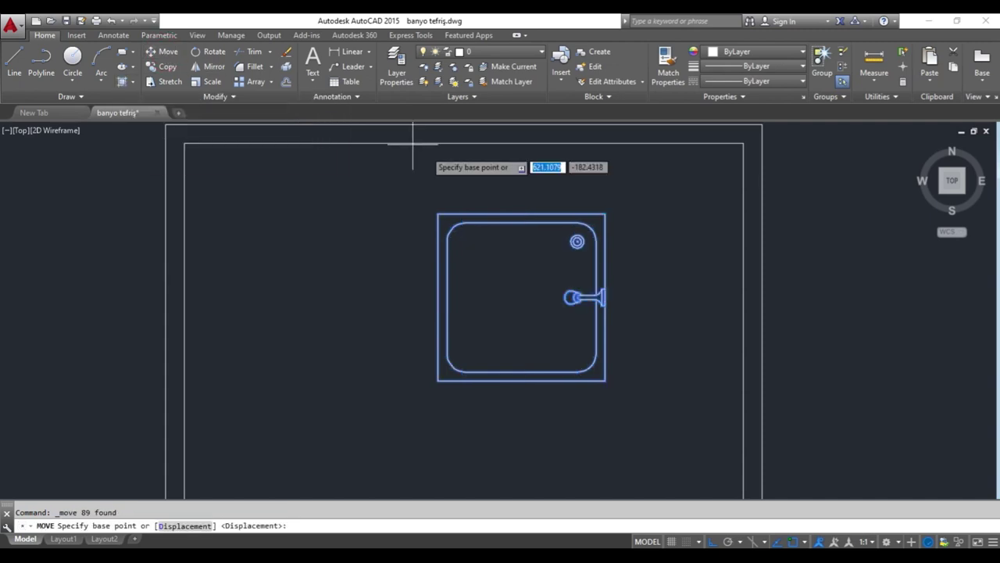
left_click(605, 212)
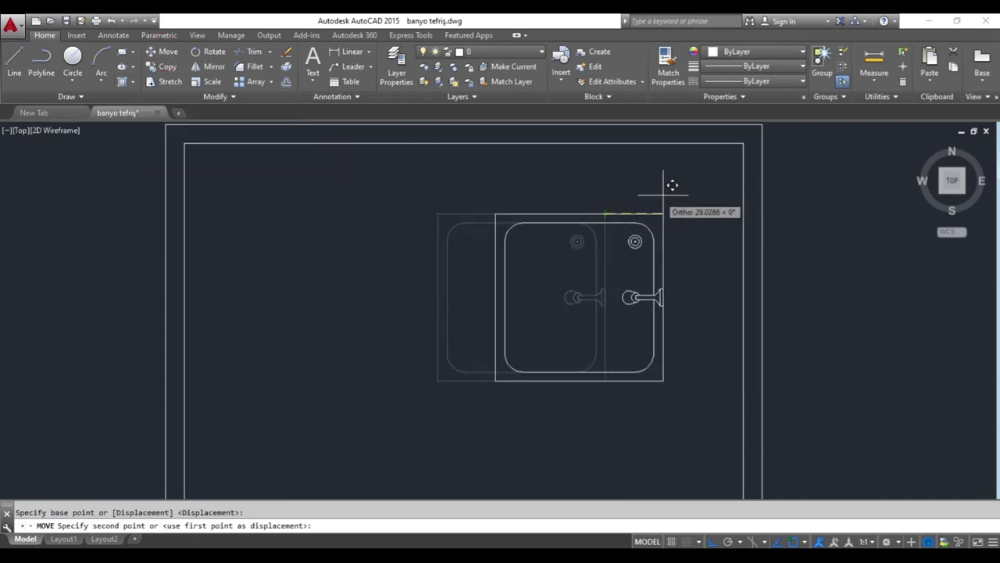
left_click(741, 143)
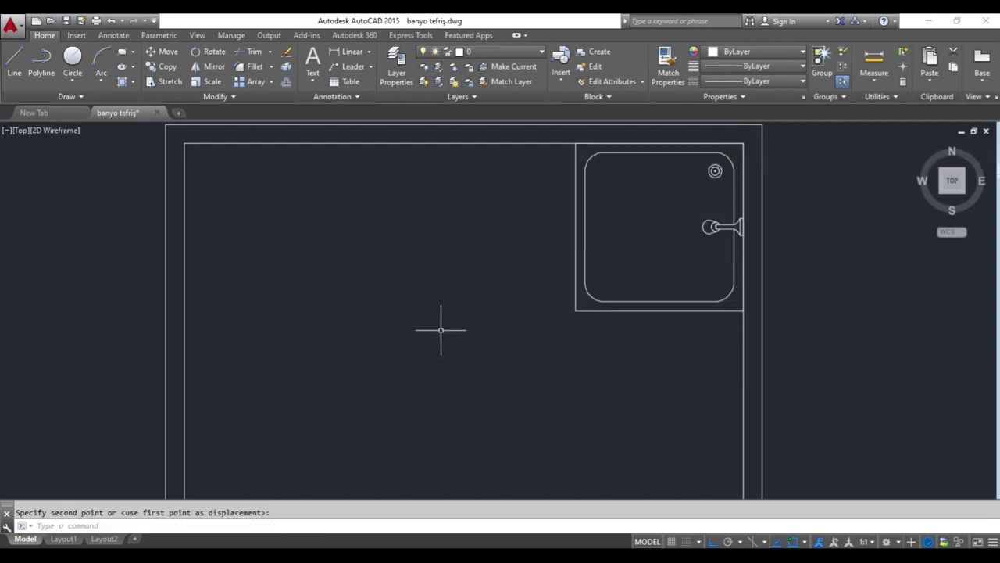
scroll(443, 332, "down", 2)
middle_click_drag(458, 355, 529, 342)
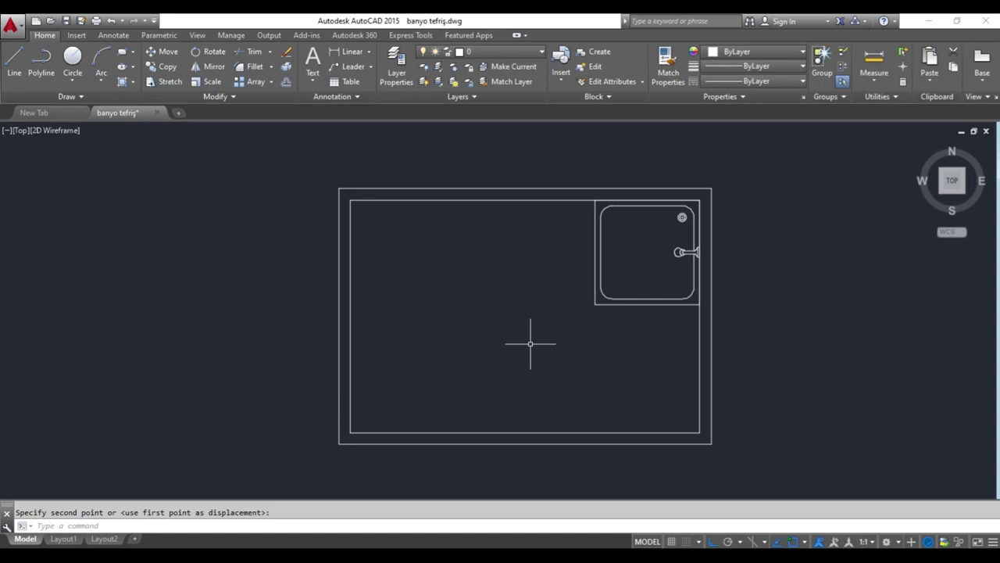
scroll(204, 322, "down", 4)
middle_click_drag(196, 336, 421, 303)
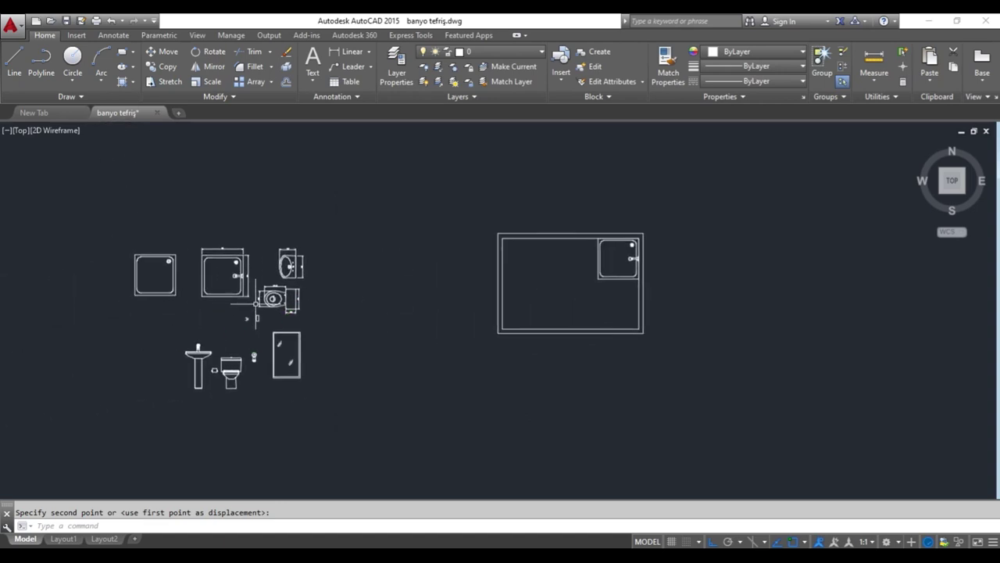
scroll(256, 301, "up", 3)
Copy the toilet block, with its dimensions, from the library into the bathroom.
left_click(247, 239)
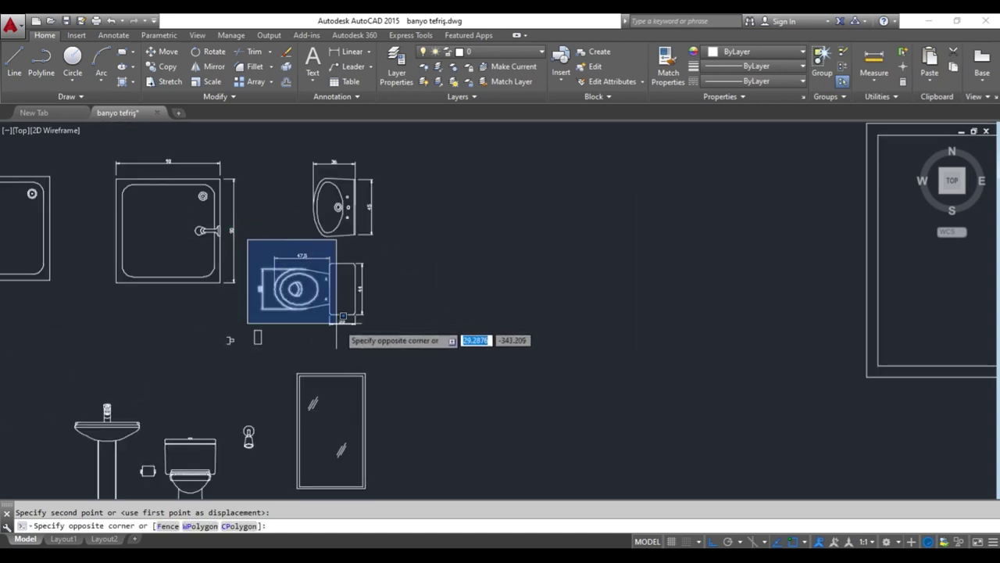
left_click(380, 332)
key("Escape")
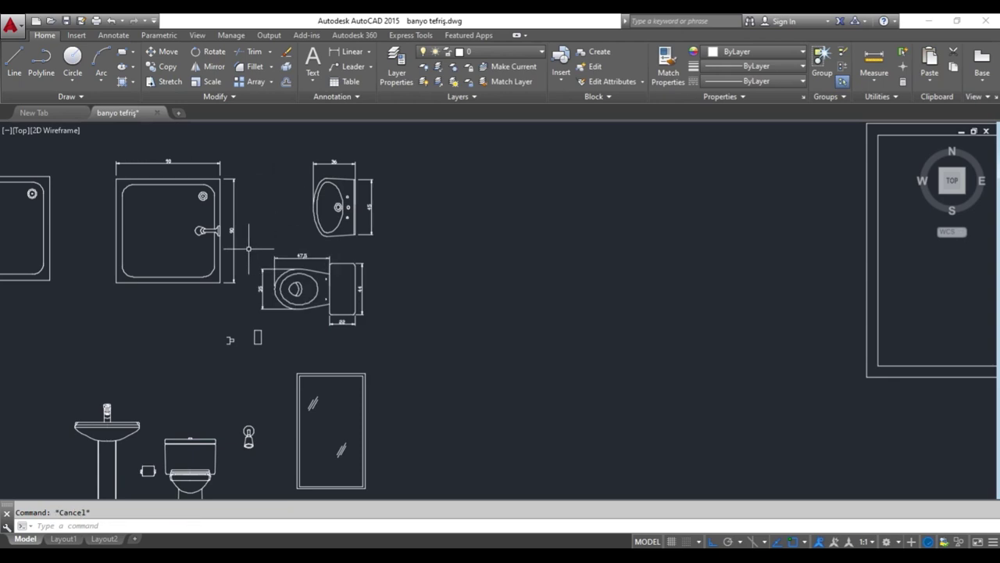
left_click(249, 249)
left_click(378, 335)
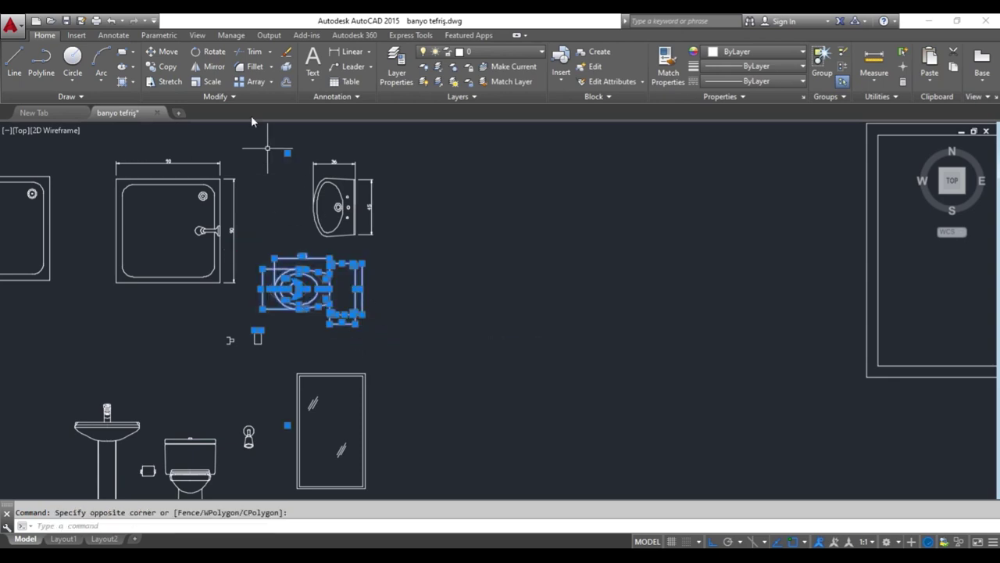
left_click(161, 67)
left_click(332, 299)
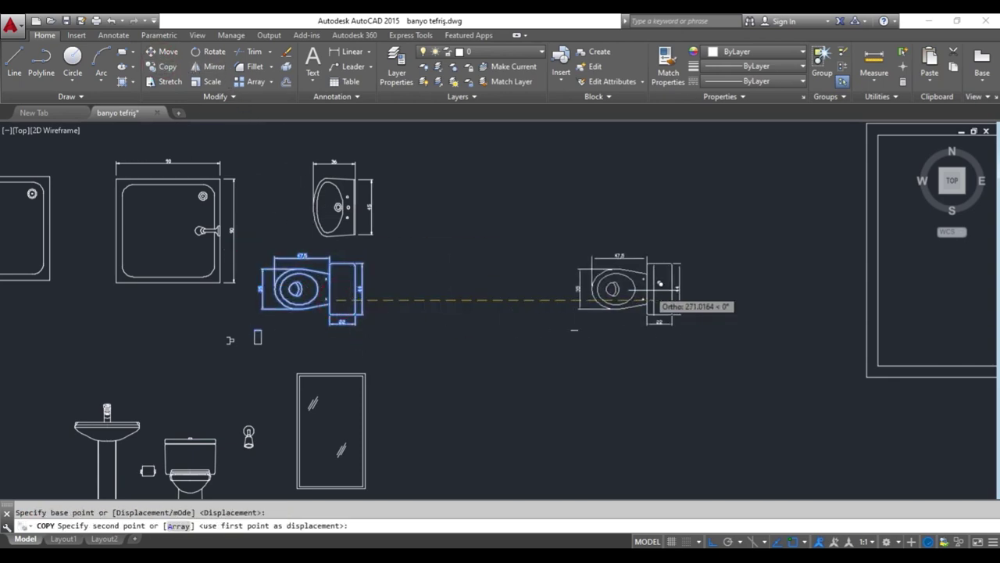
middle_click_drag(660, 285, 342, 302)
left_click(455, 287)
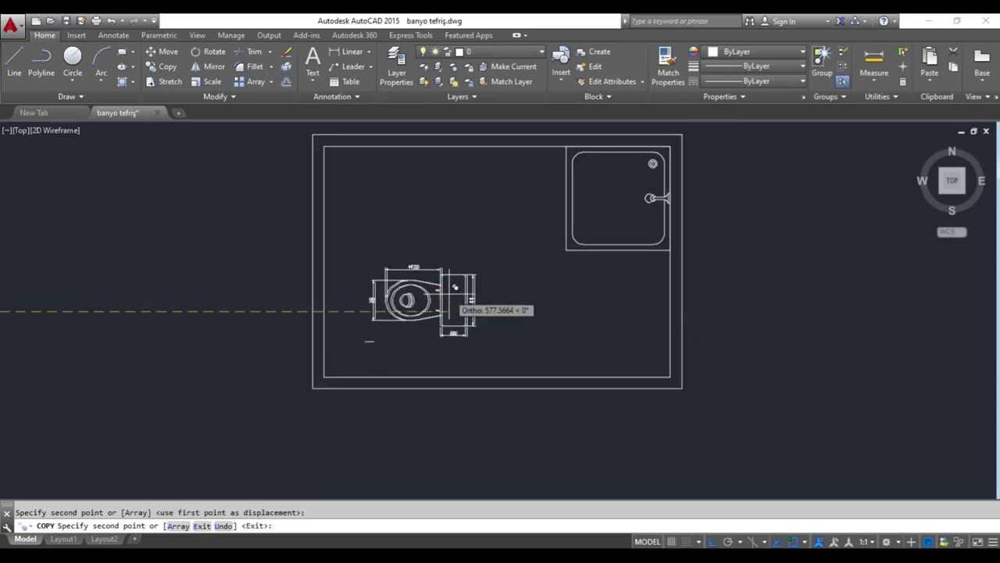
key("Escape")
Erase the dimension lines from the toilet copy.
left_click(440, 286)
left_click(372, 298)
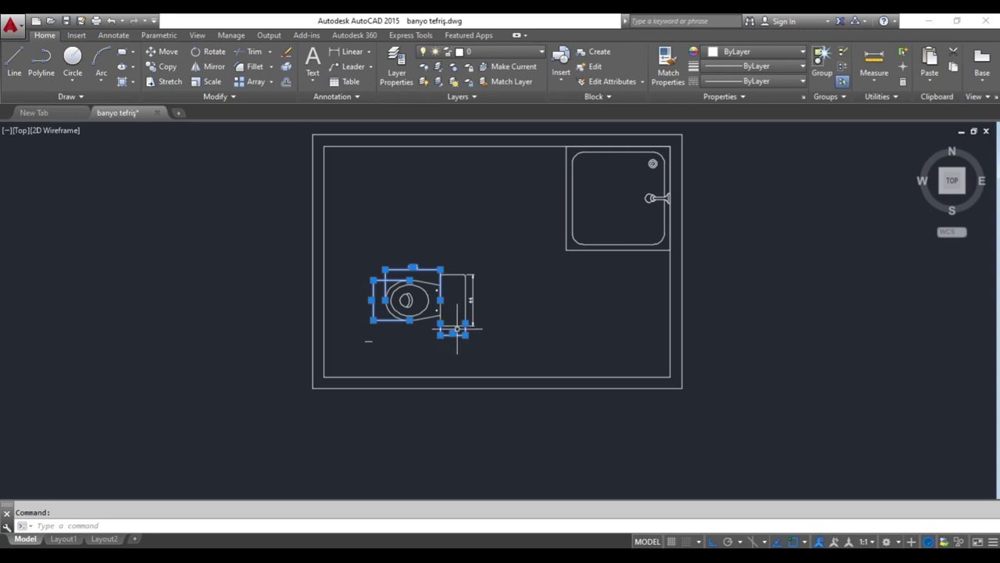
key("Delete")
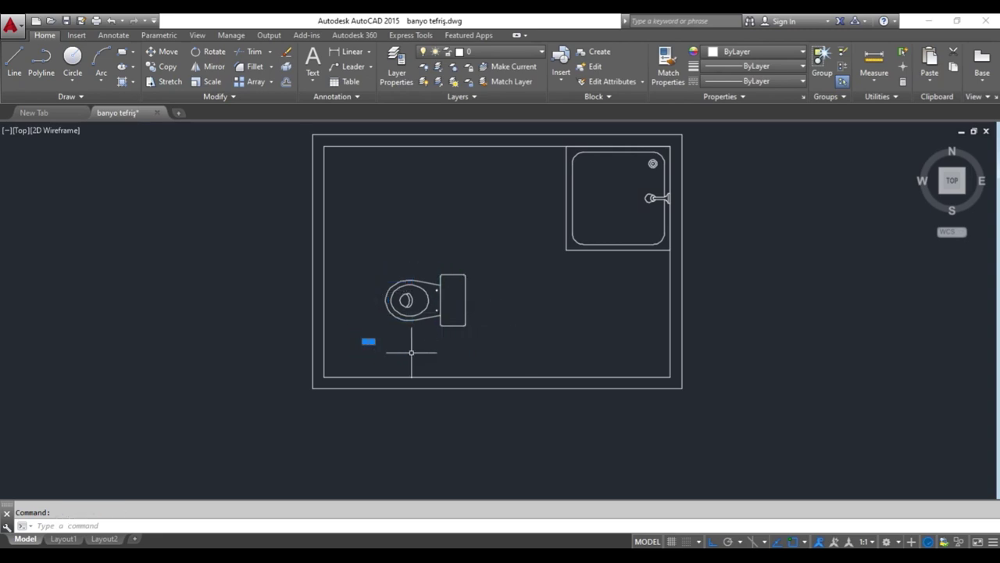
Rotate the toilet copy 90° so its tank is on top.
left_click(367, 253)
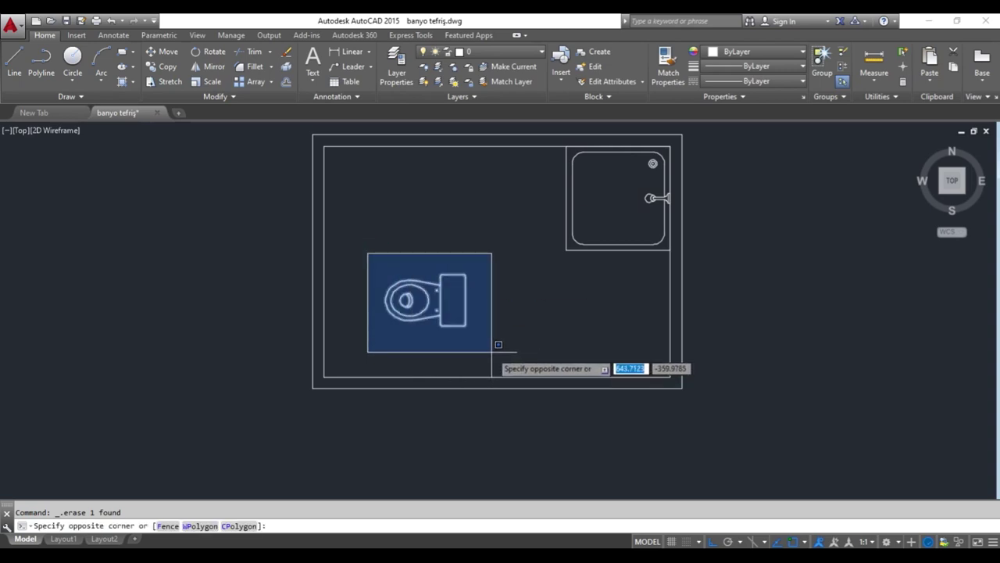
left_click(491, 352)
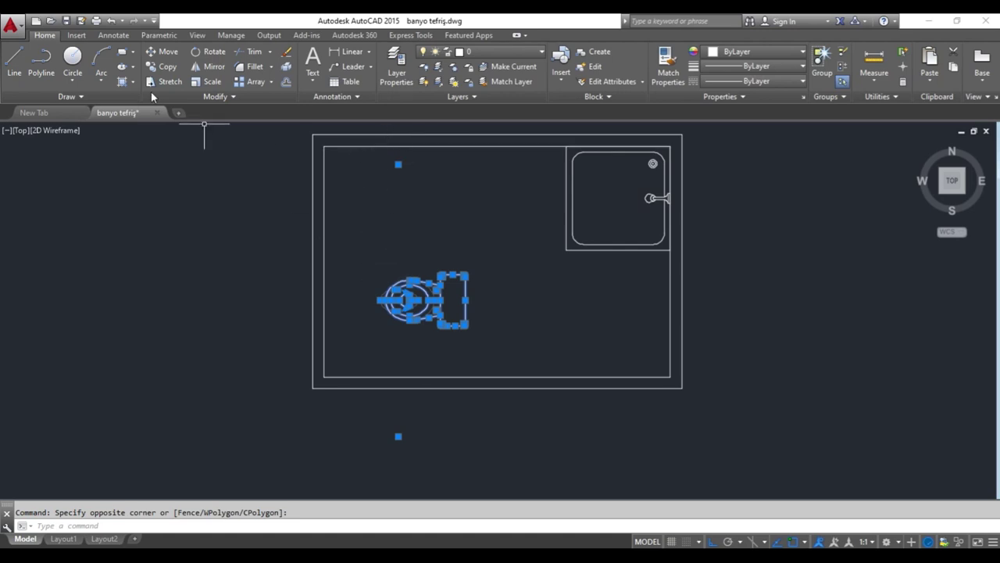
left_click(202, 56)
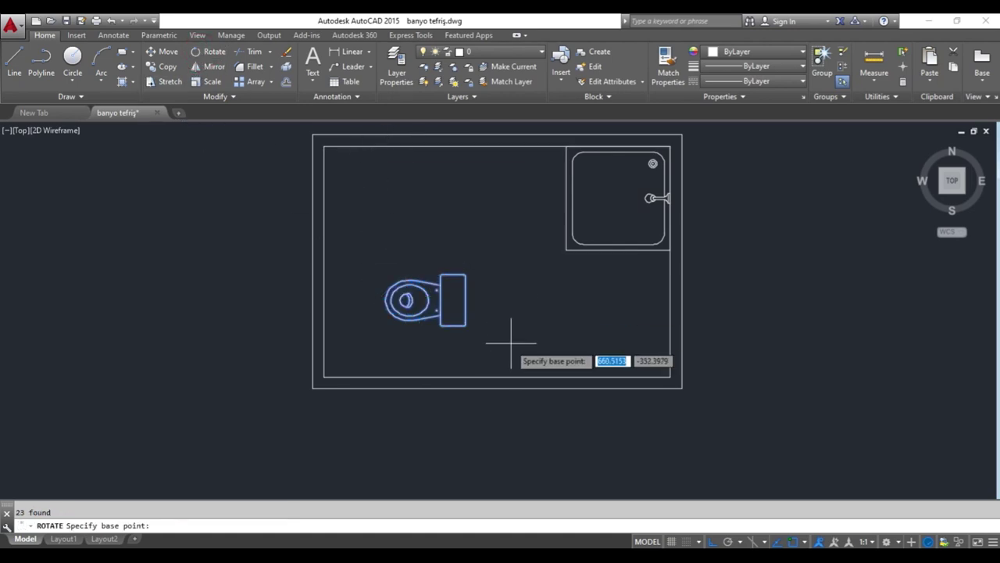
left_click(466, 300)
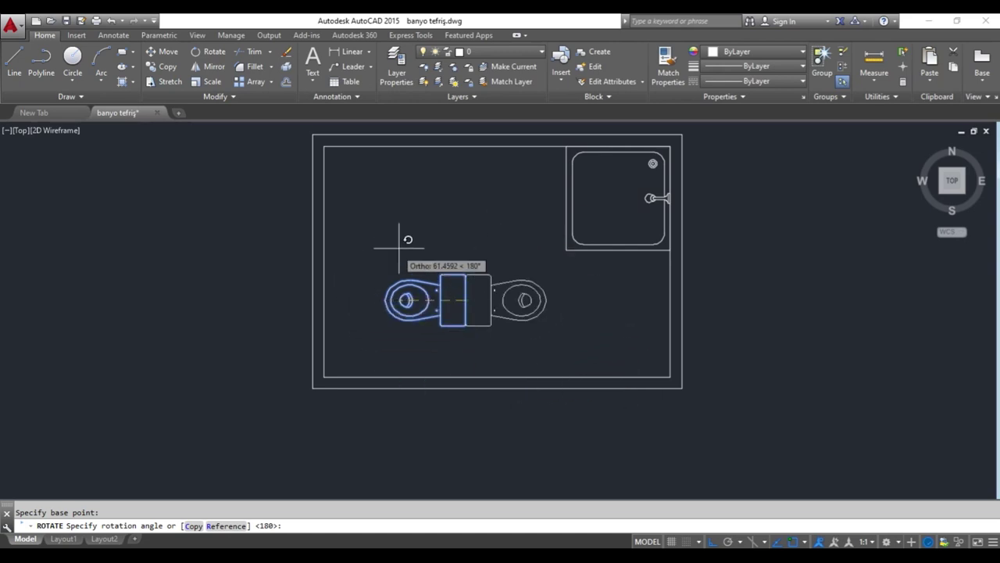
left_click(449, 234)
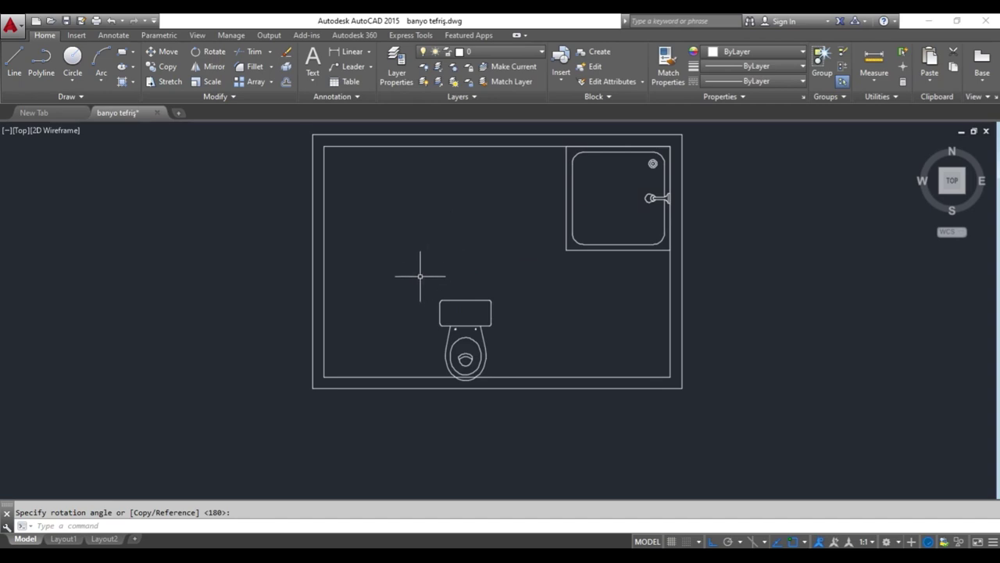
Move the toilet against the top wall near the left corner.
left_click(420, 276)
left_click(502, 398)
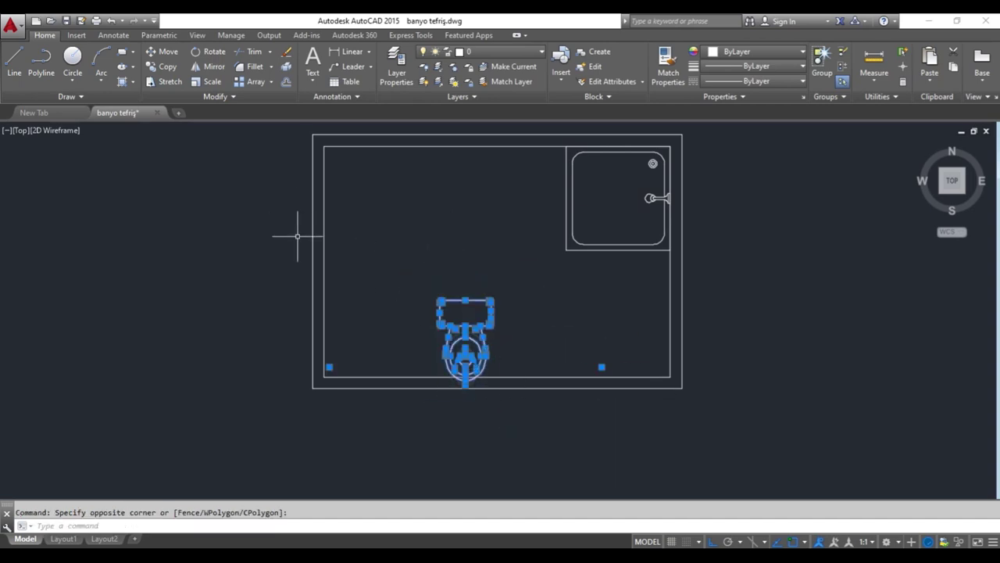
left_click(166, 52)
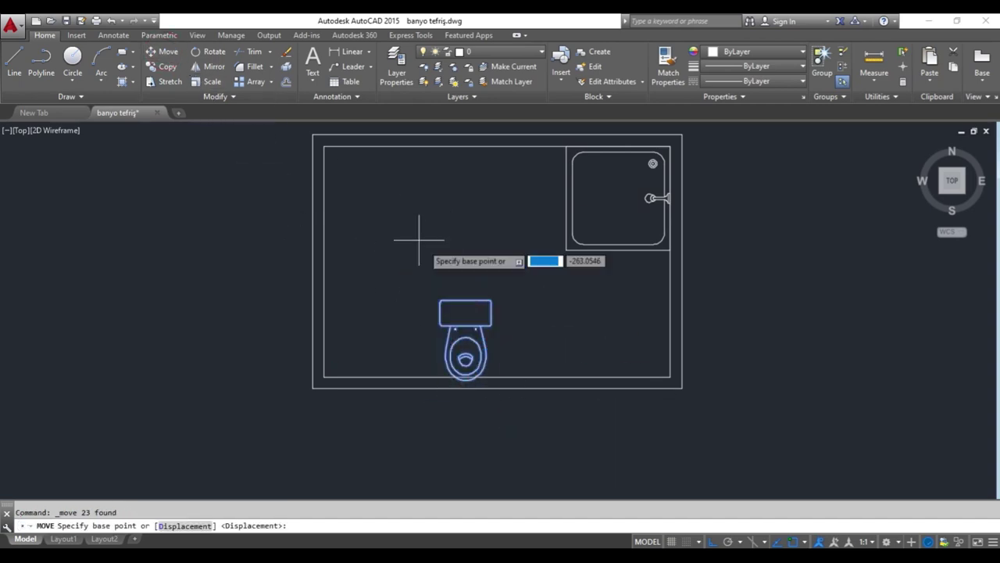
left_click(464, 301)
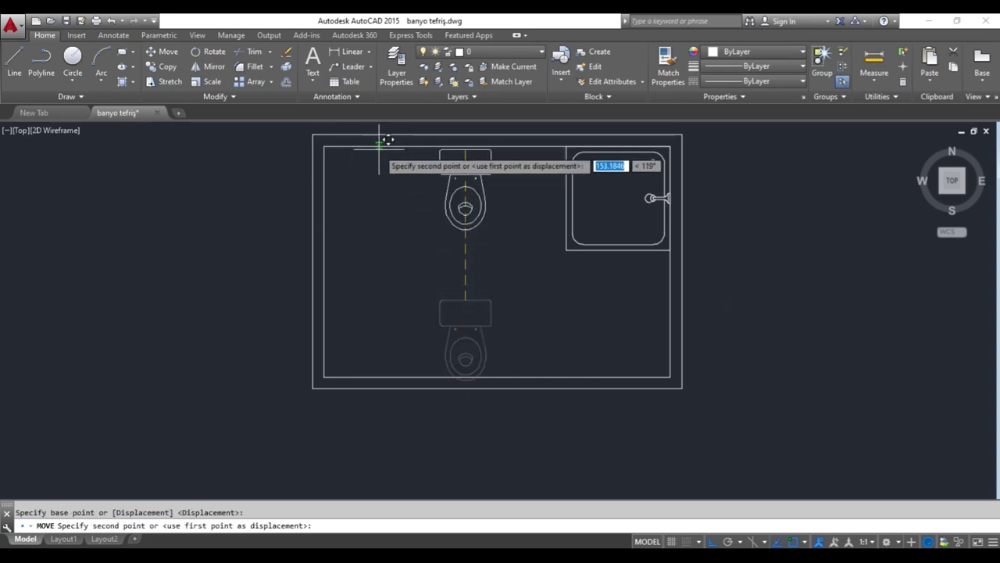
left_click(380, 148)
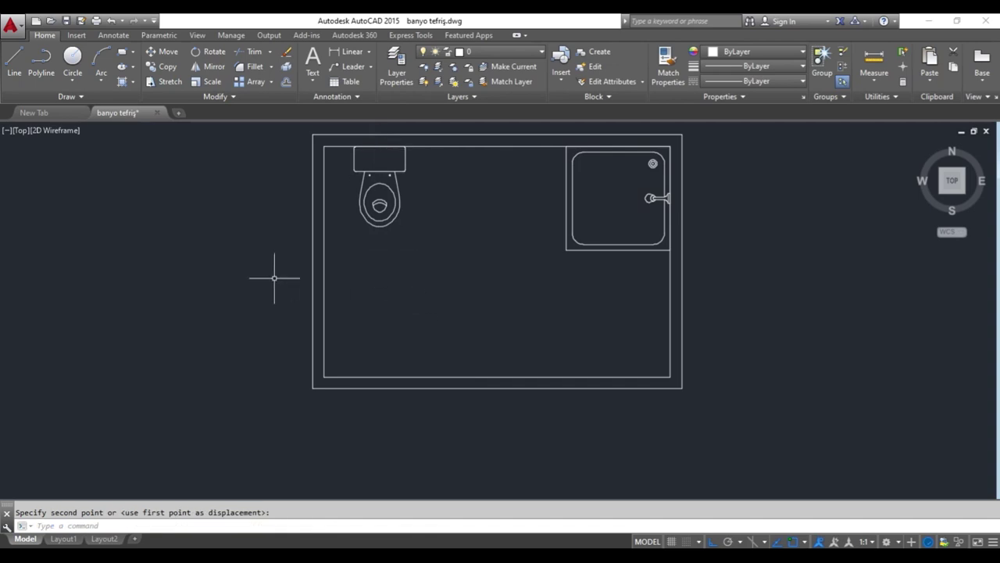
scroll(275, 277, "down", 2)
middle_click_drag(214, 313, 513, 301)
scroll(276, 221, "up", 2)
Copy the sink from the library to a spot between the toilet and shower.
scroll(273, 216, "up", 2)
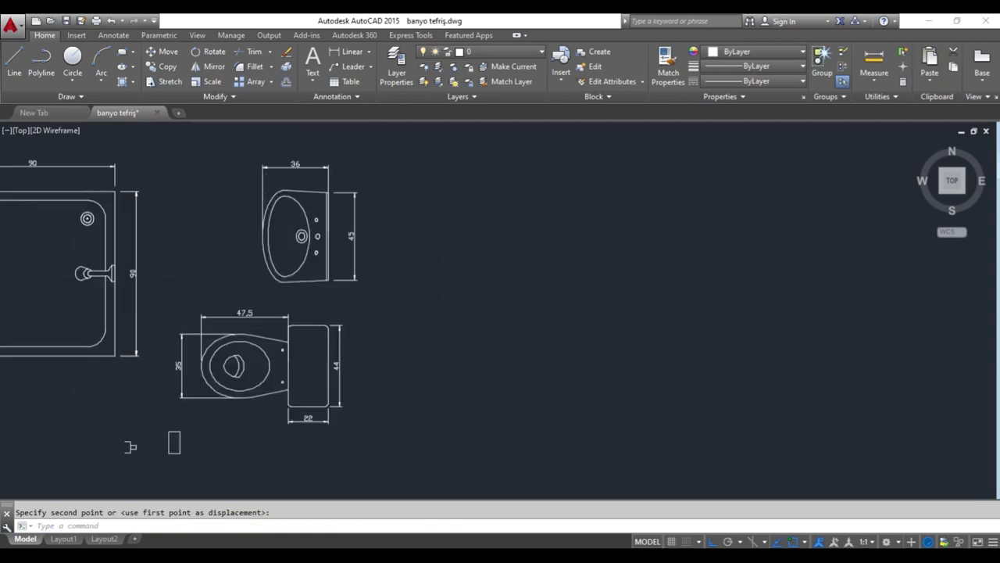
left_click(239, 149)
left_click(384, 290)
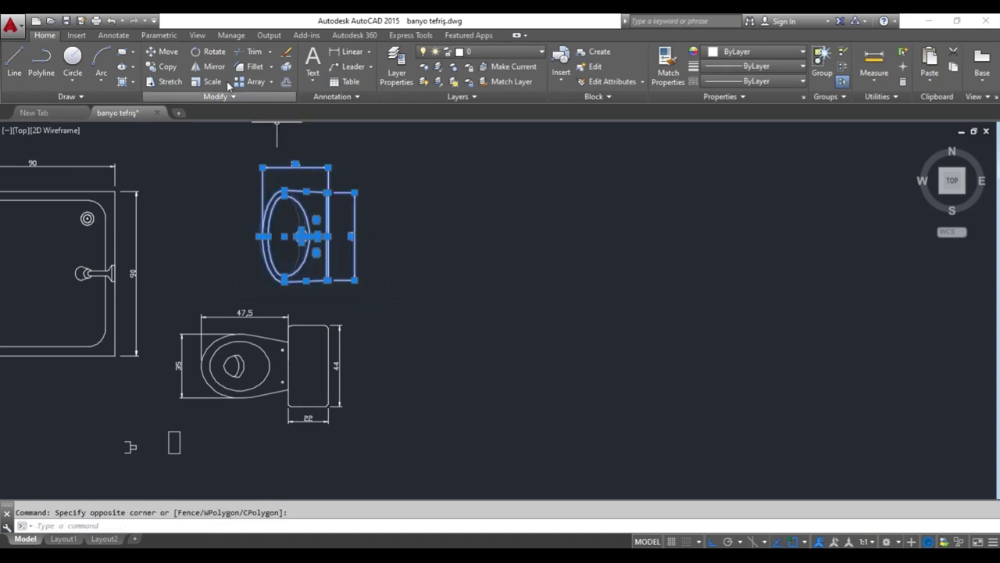
left_click(163, 66)
left_click(324, 235)
middle_click_drag(675, 305, 2, 245)
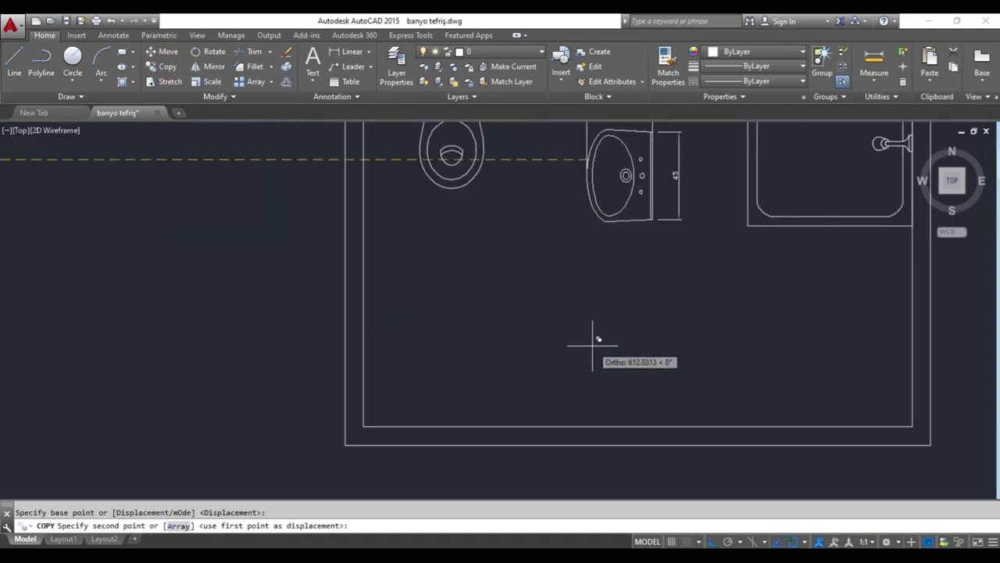
middle_click_drag(586, 320, 540, 380)
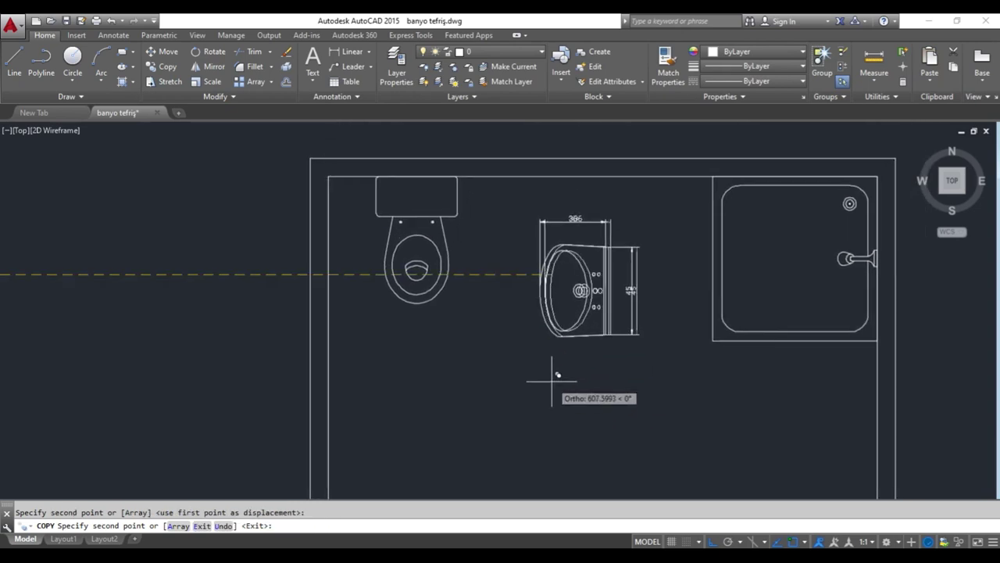
left_click(541, 377)
key("Escape")
Delete the sink copy's width and side dimension lines.
left_click(564, 217)
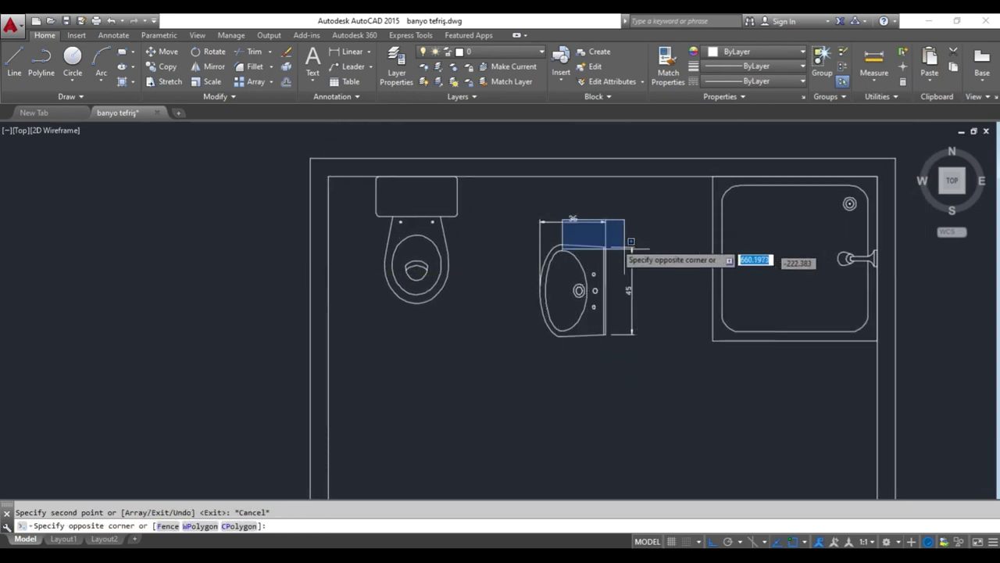
left_click(584, 223)
left_click(573, 222)
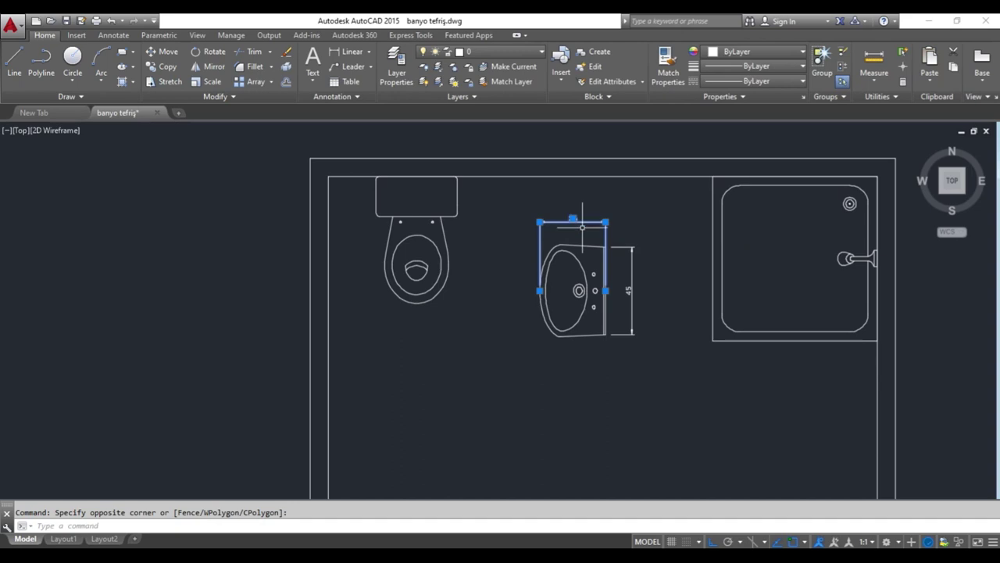
left_click(632, 285)
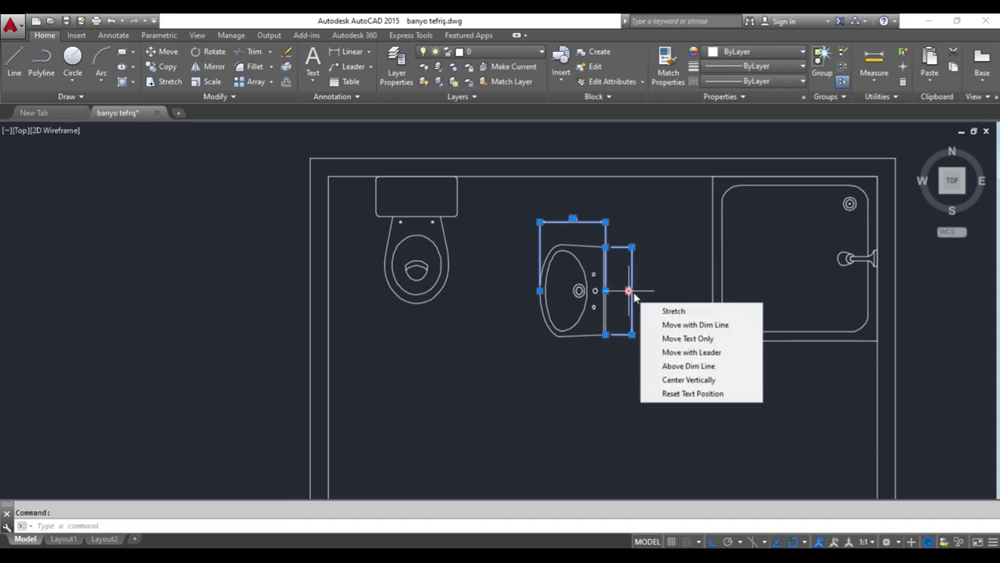
key("Delete")
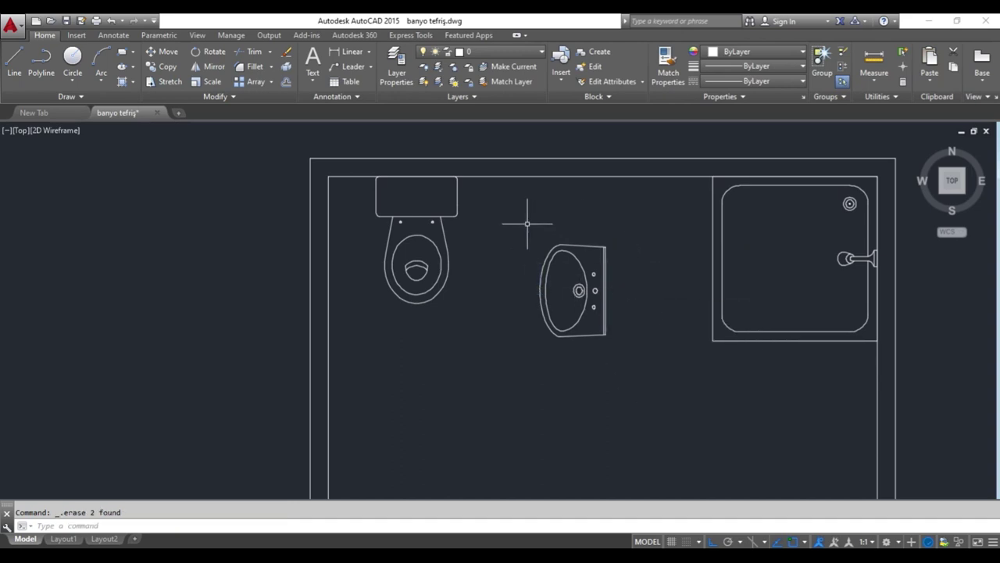
Rotate the sink 90° to face into the room.
scroll(552, 281, "down", 2)
middle_click_drag(592, 364, 549, 318)
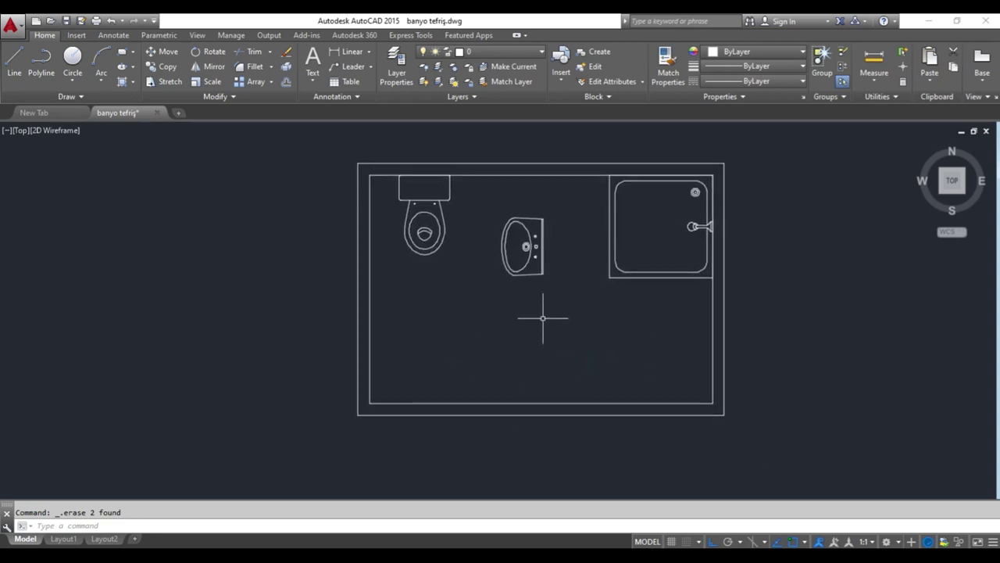
left_click(490, 209)
left_click(554, 313)
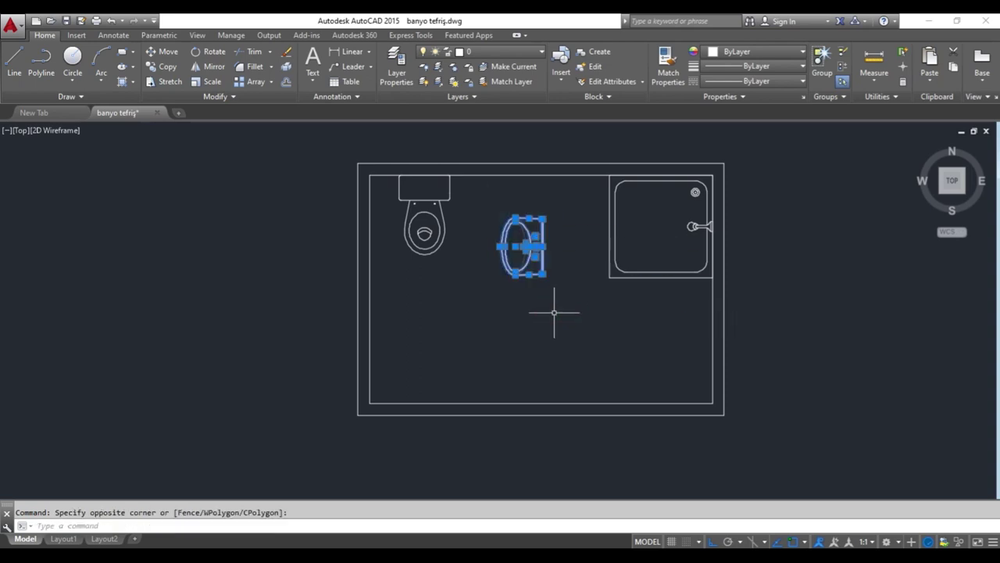
left_click(207, 51)
left_click(522, 246)
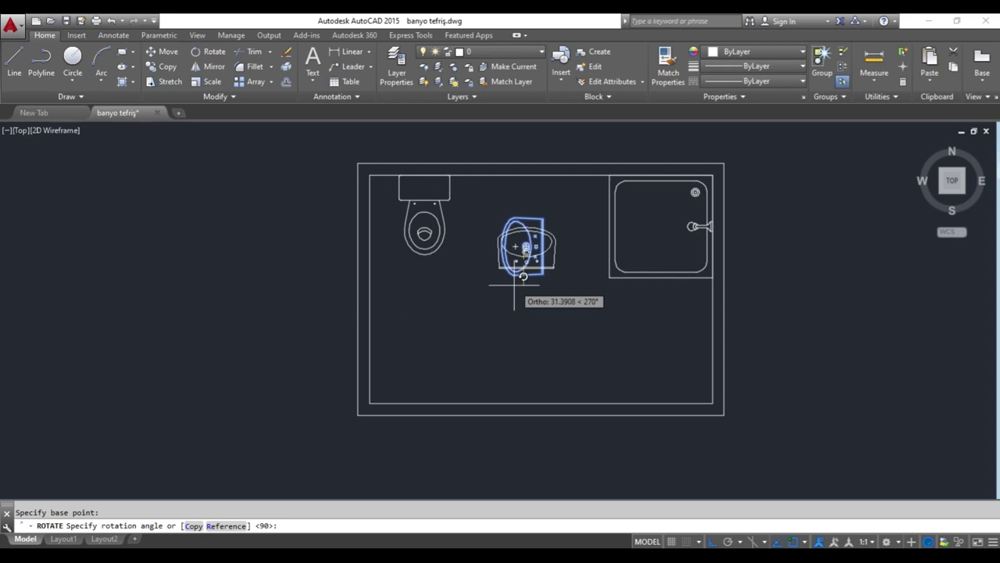
left_click(503, 308)
Move the rotated sink down against the bathroom's bottom wall.
left_click(476, 217)
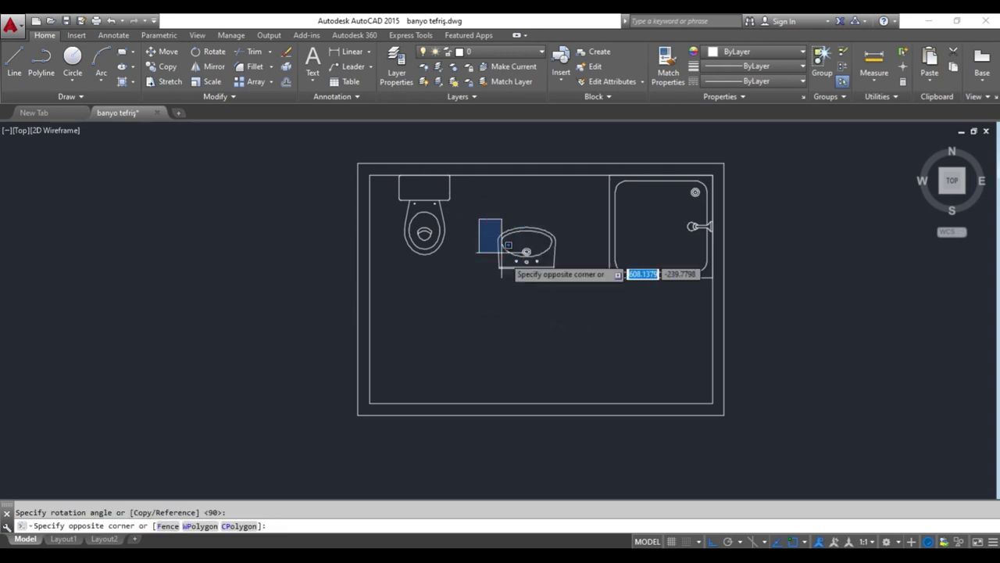
left_click(590, 314)
left_click(175, 60)
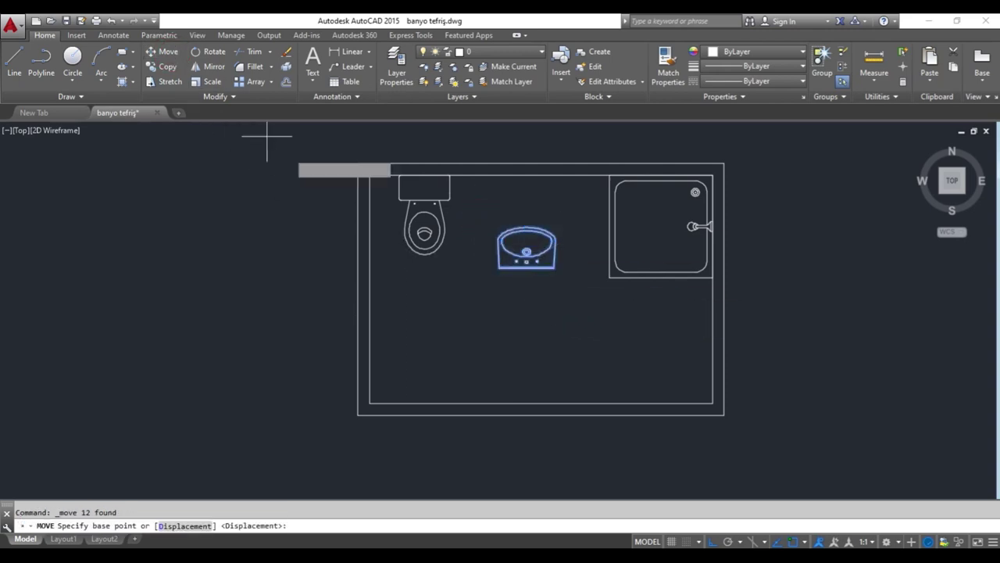
left_click(526, 252)
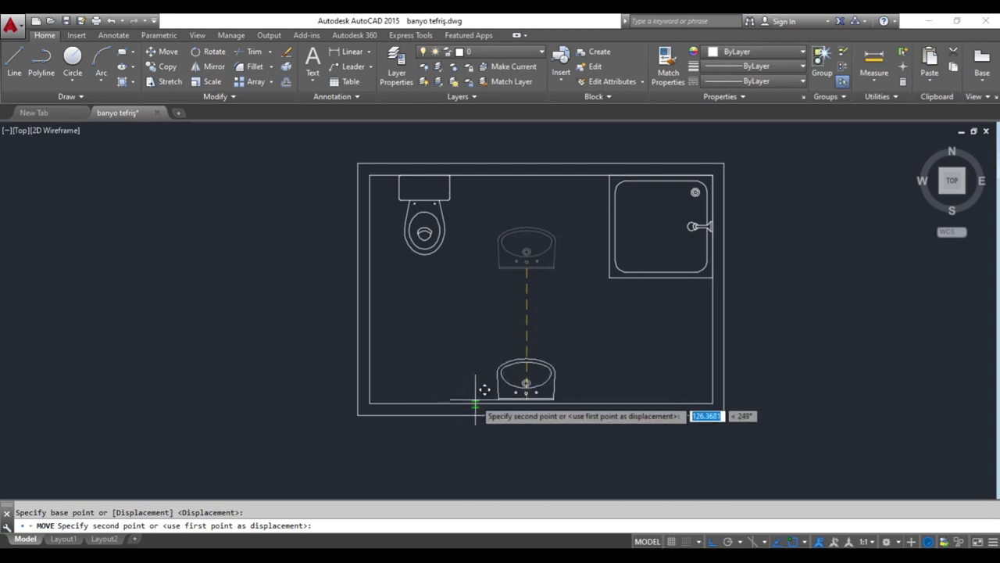
left_click(475, 404)
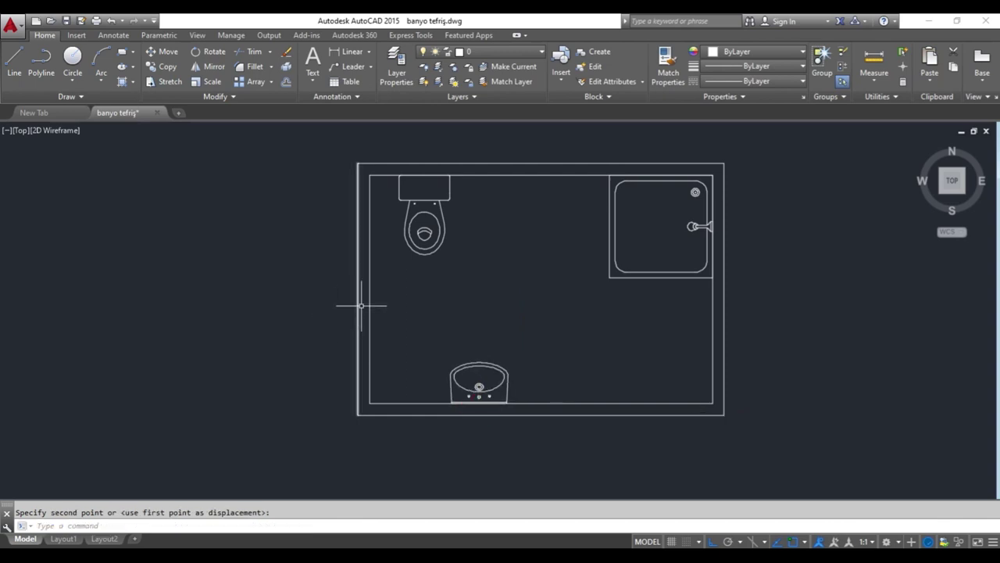
middle_click_drag(392, 297, 489, 319)
Move the hook accessory from the fixture library onto the left wall.
scroll(489, 324, "down", 2)
middle_click_drag(362, 358, 505, 317)
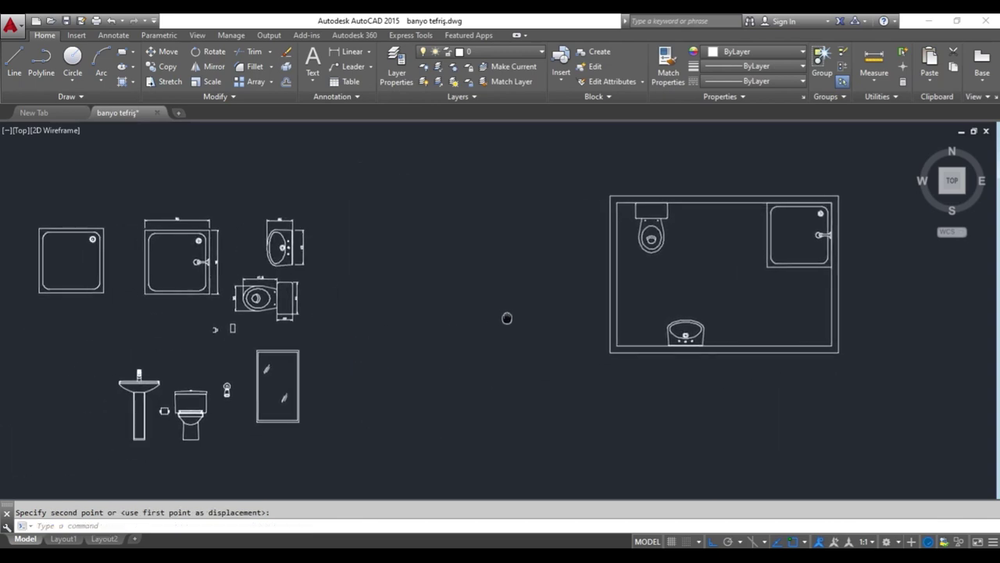
scroll(207, 317, "up", 4)
left_click(197, 314)
left_click(222, 348)
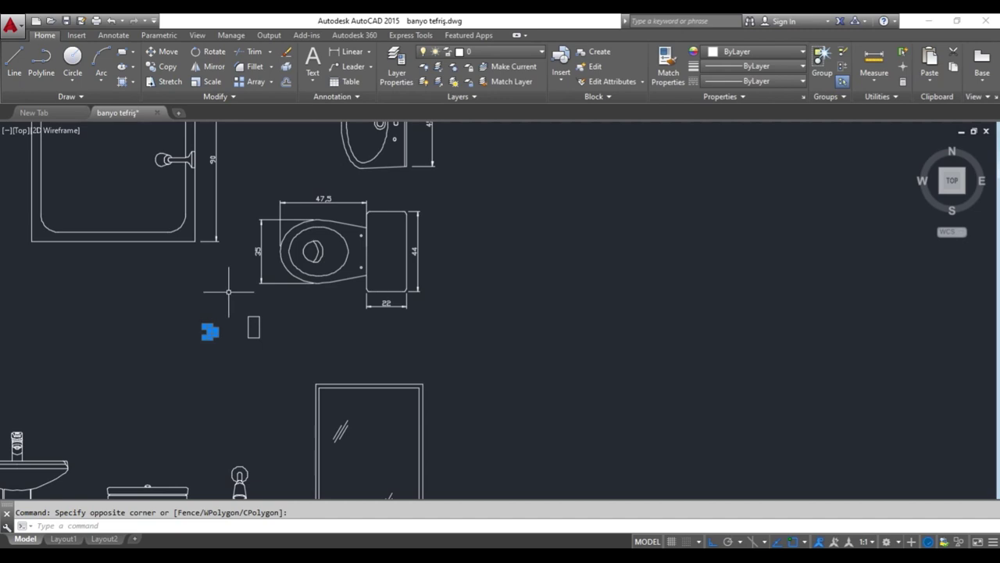
left_click(155, 53)
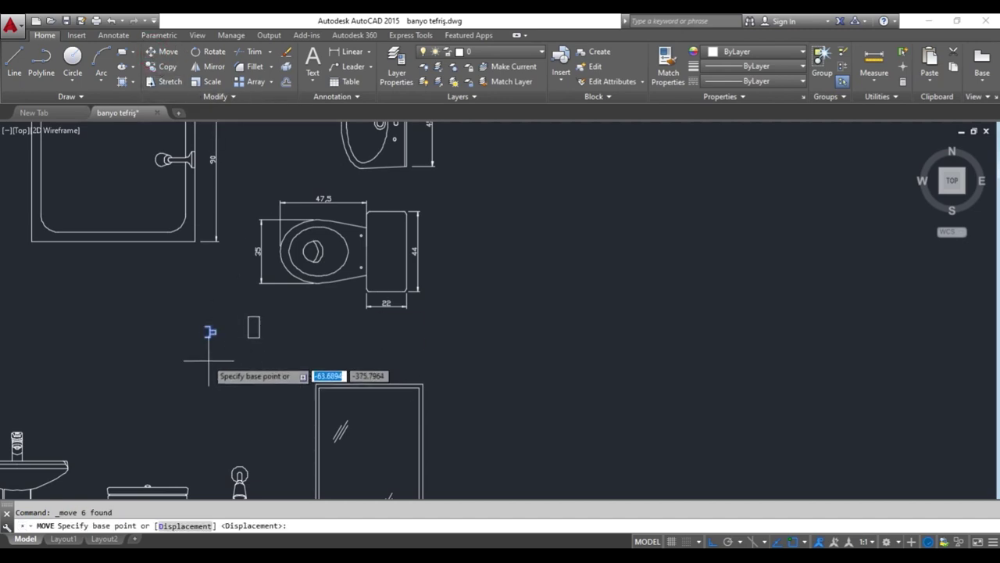
left_click(211, 337)
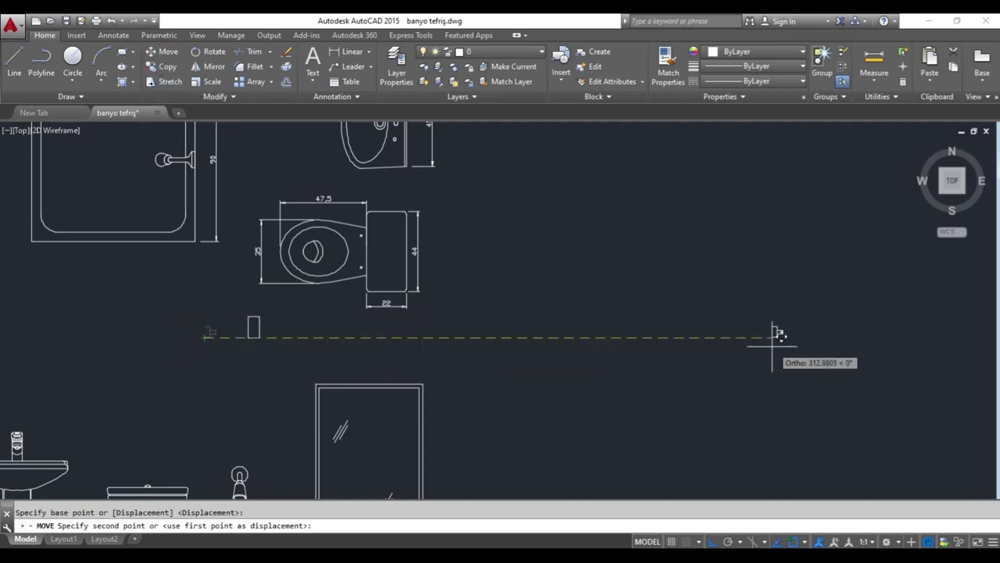
middle_click_drag(776, 330, 57, 380)
middle_click_drag(440, 206, 403, 331)
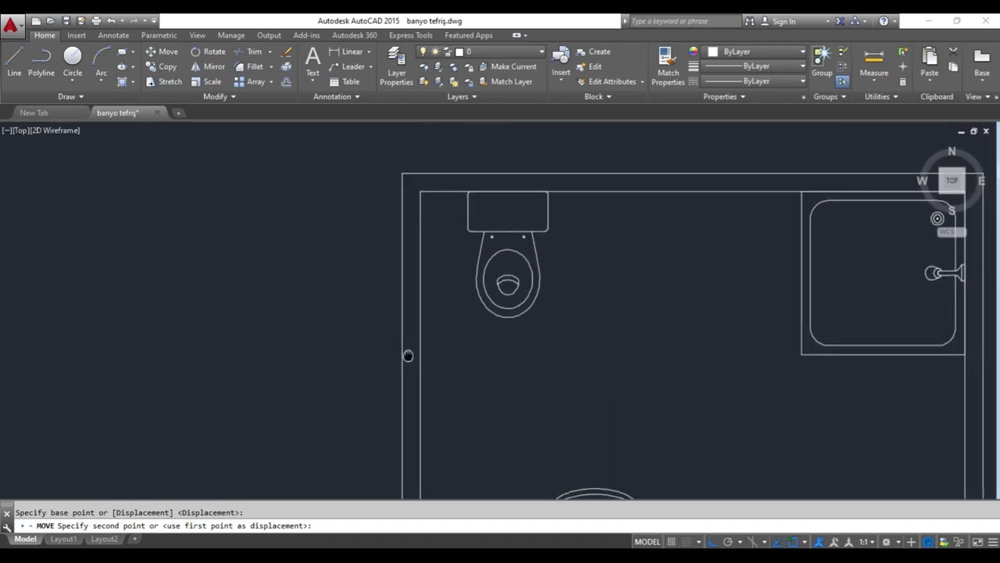
left_click(424, 236)
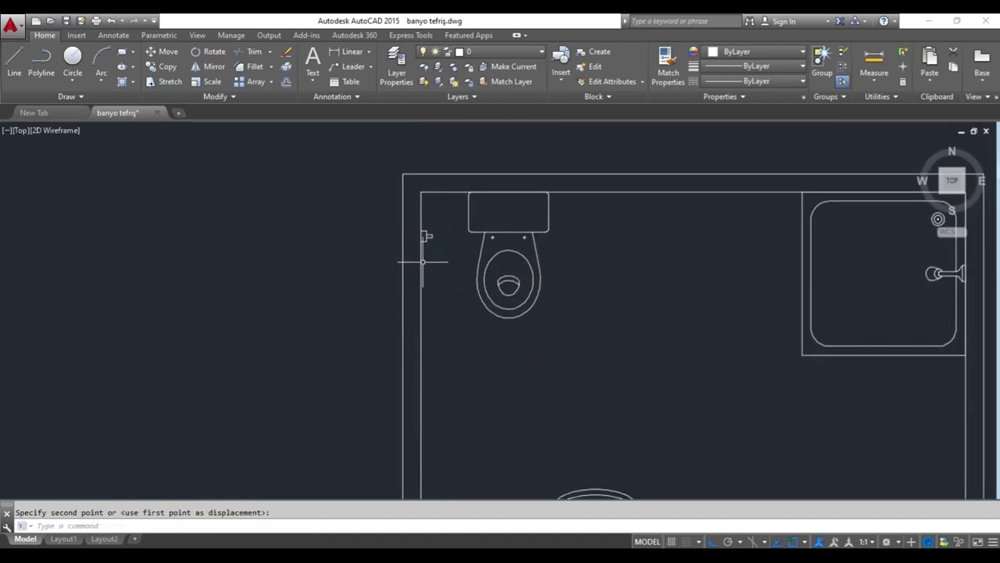
Shift the hook accessory lower along the left wall.
left_click(413, 228)
left_click(439, 268)
key("space")
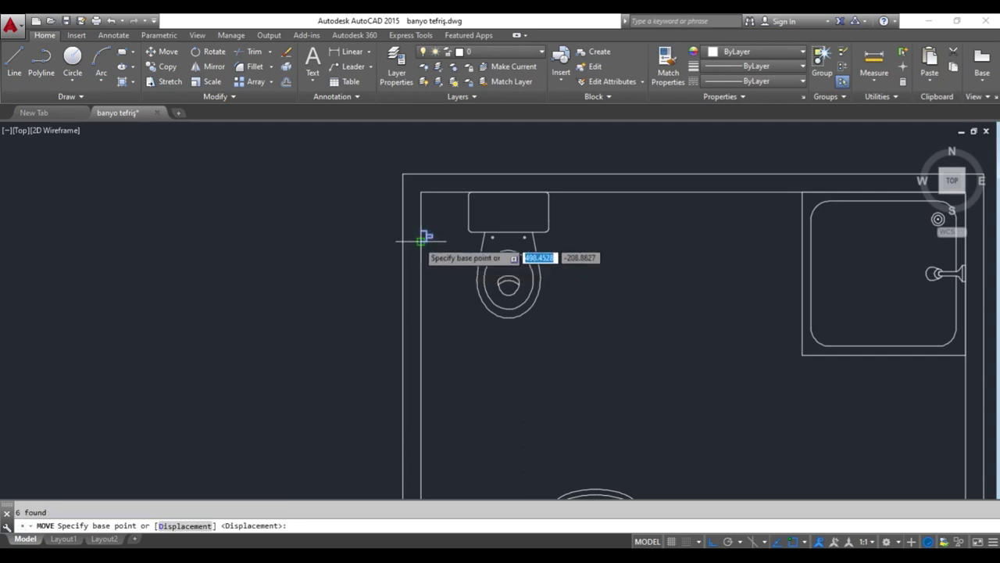
left_click(423, 236)
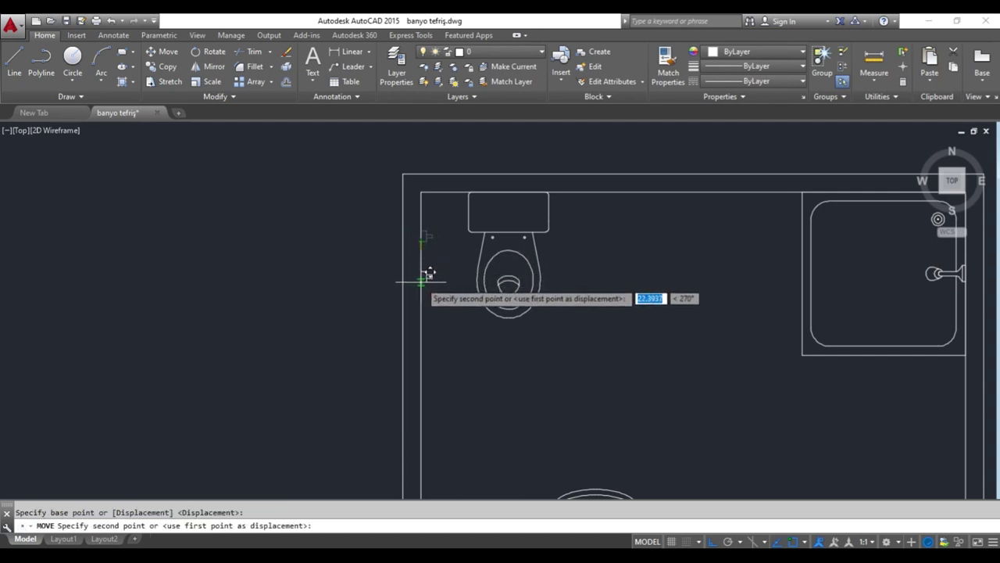
left_click(423, 279)
Copy the hook accessory to a second position above the first.
left_click(412, 266)
left_click(440, 297)
left_click(160, 67)
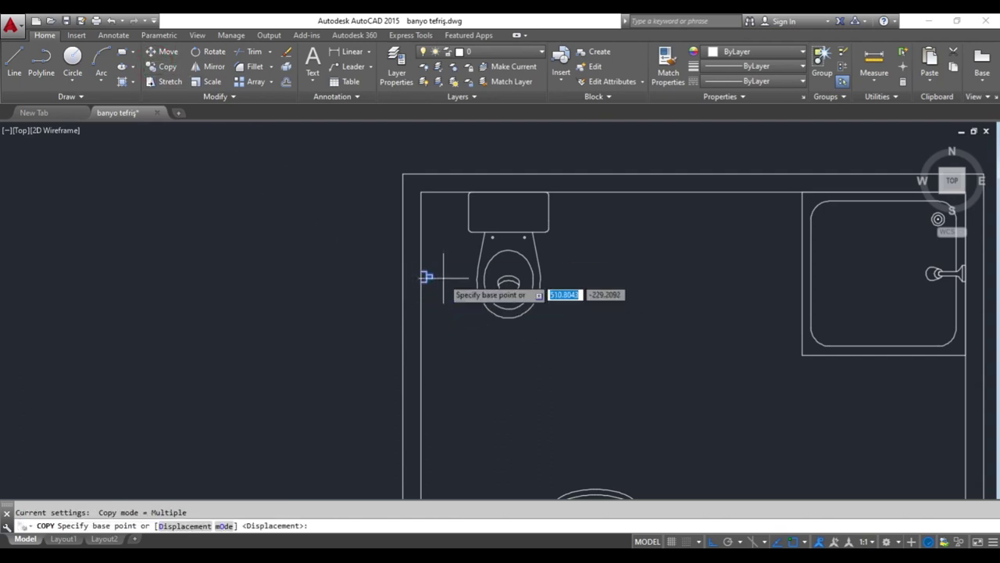
left_click(421, 273)
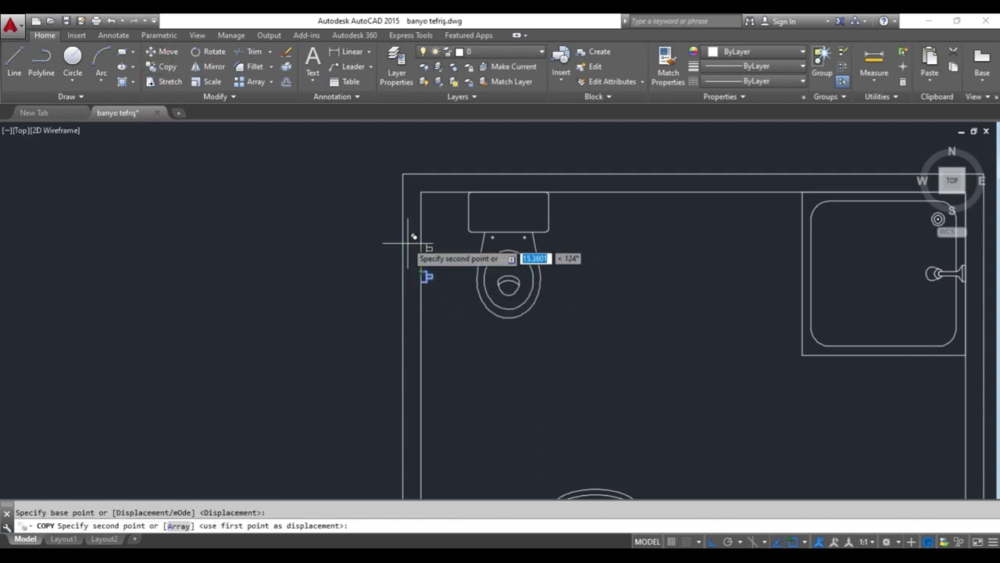
left_click(421, 233)
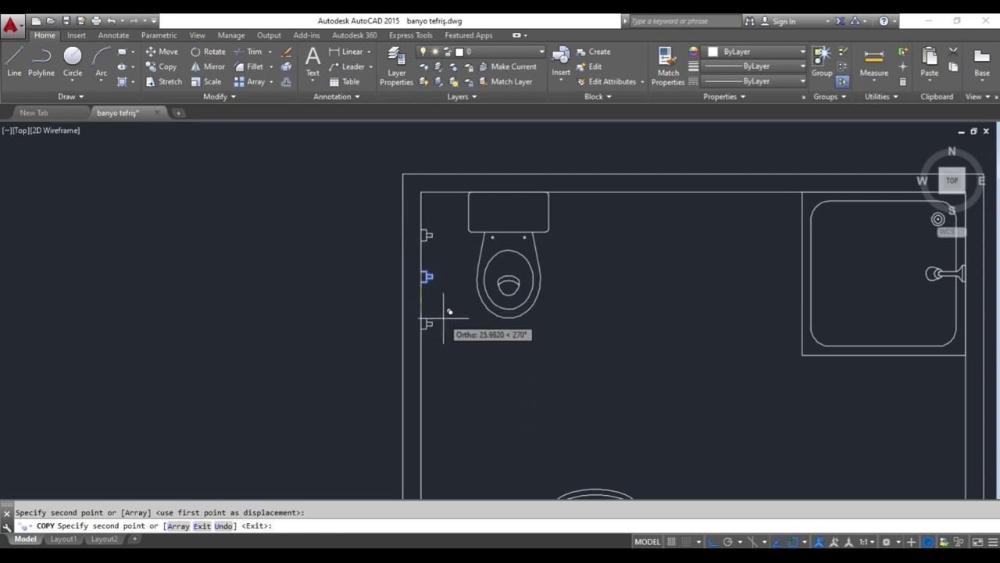
key("Escape")
Copy the small rectangular fixture onto the left wall below the toilet.
scroll(236, 291, "down", 4)
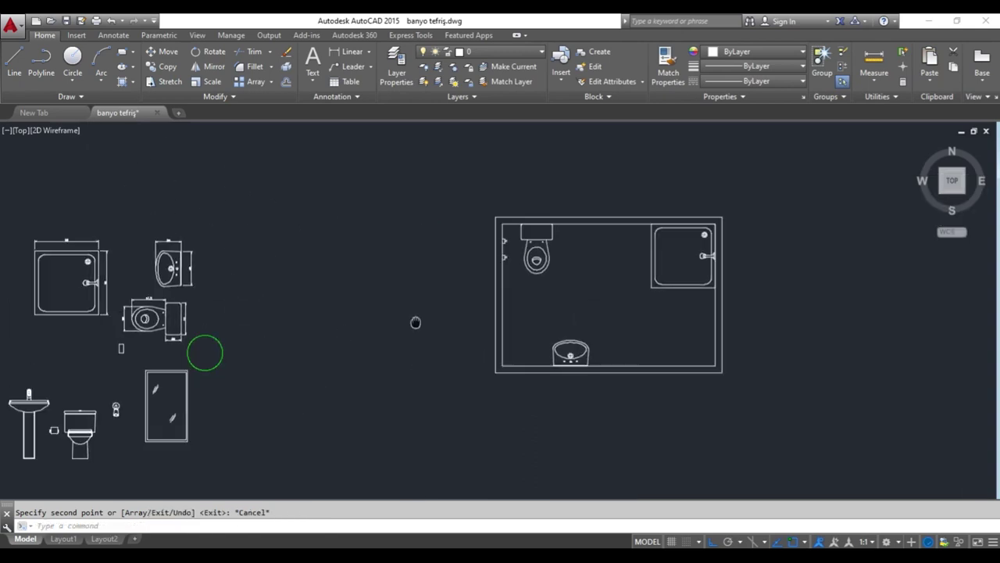
middle_click_drag(204, 353, 621, 290)
left_click(339, 309)
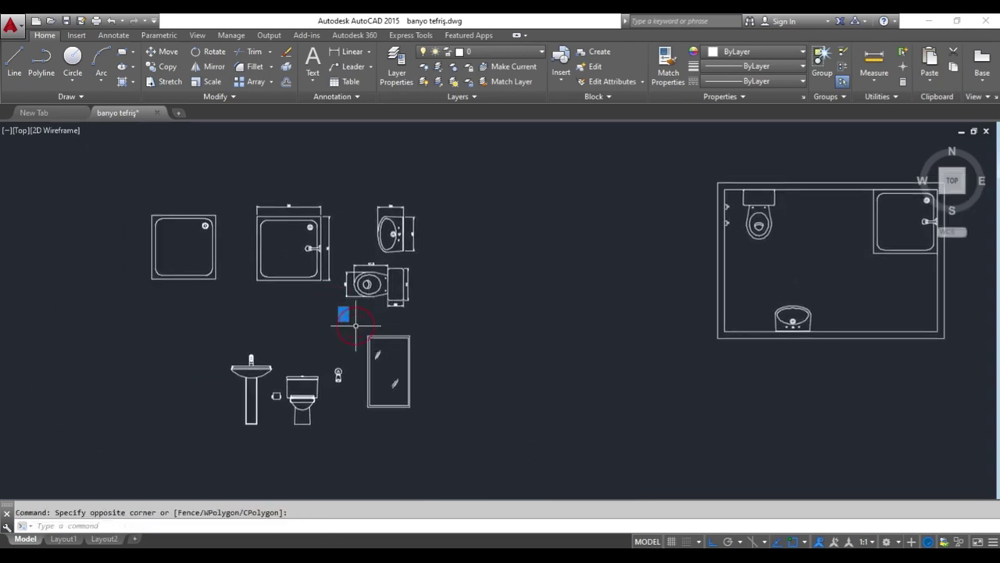
left_click(161, 67)
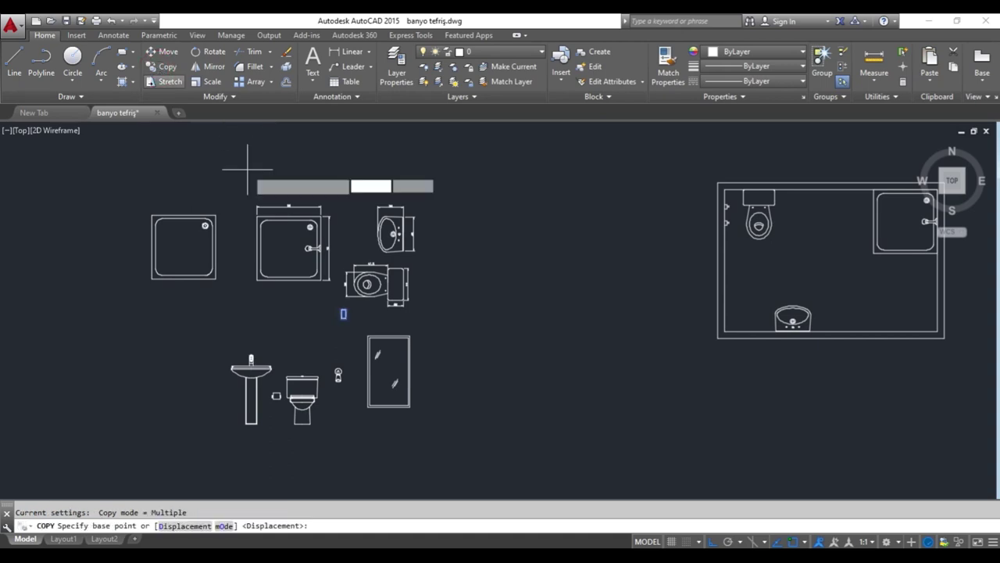
left_click(343, 313)
scroll(756, 291, "up", 3)
scroll(739, 229, "up", 3)
left_click(656, 225)
key("Escape")
scroll(664, 273, "down", 3)
scroll(692, 330, "down", 2)
scroll(693, 335, "down", 3)
mouse_move(759, 391)
middle_mouse_down()
mouse_move(307, 305)
mouse_move(309, 314)
middle_mouse_up()
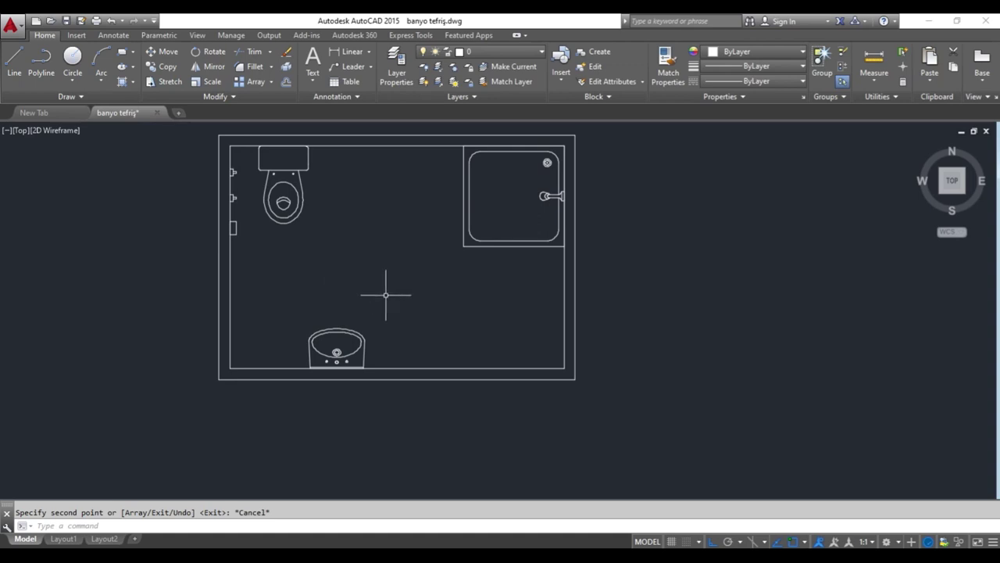
Draw a jamb line across the right wall from the bottom-right inner corner.
type("l")
key("Return")
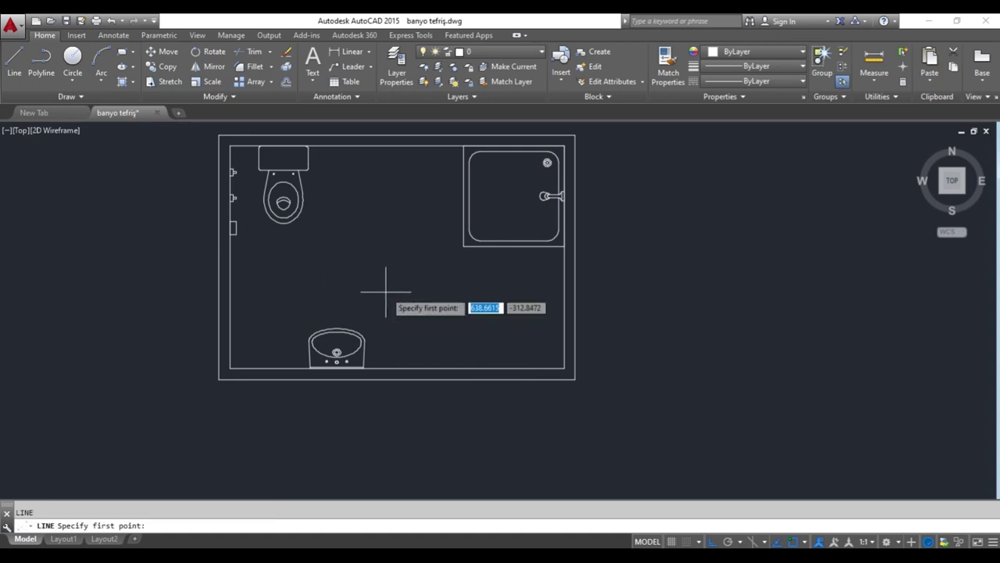
scroll(578, 375, "up", 3)
left_click(539, 360)
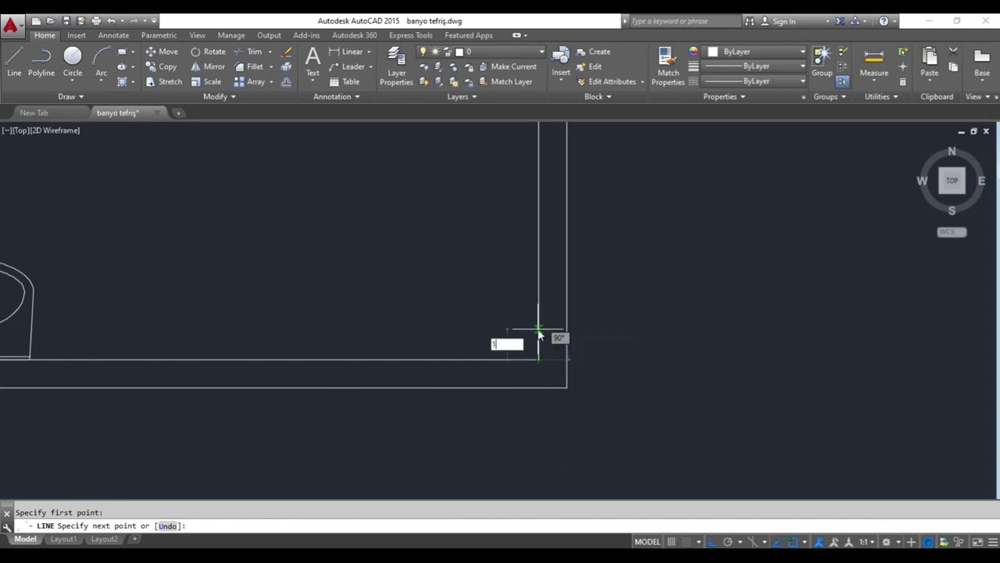
type("0")
key("Return")
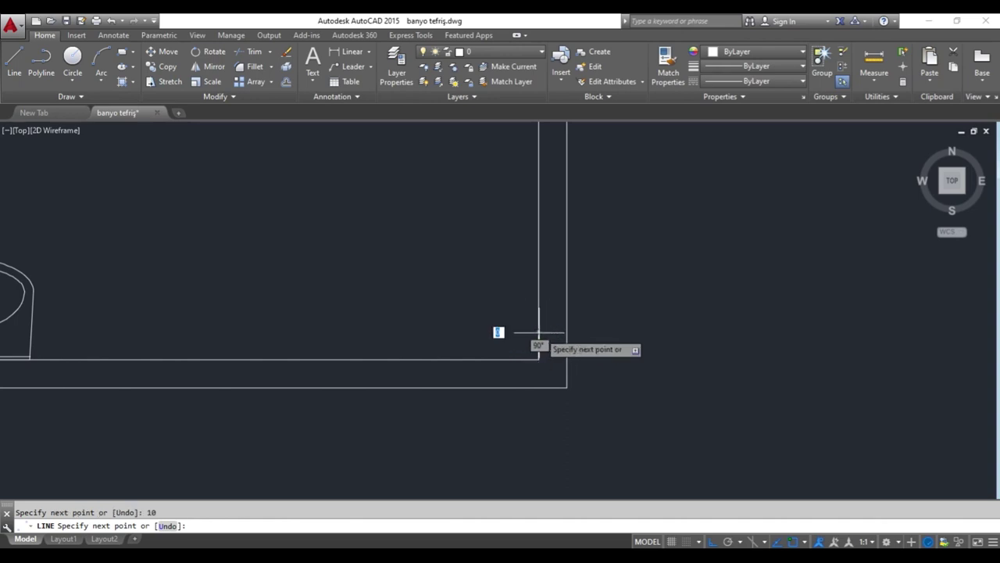
left_click(566, 332)
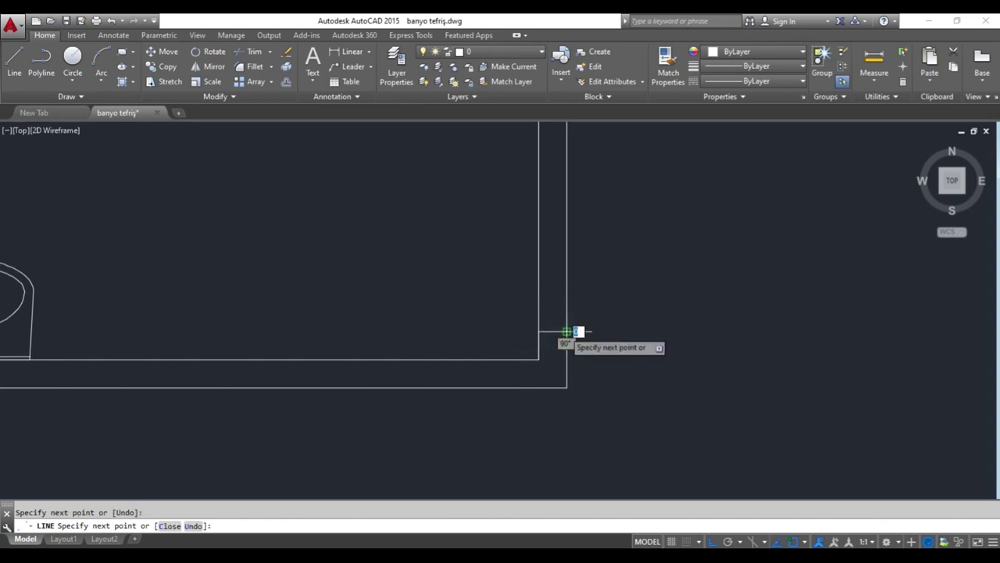
key("Return")
type("0")
key("Escape")
Offset the jamb line 80 units up the wall for the second jamb.
type("o")
key("Return")
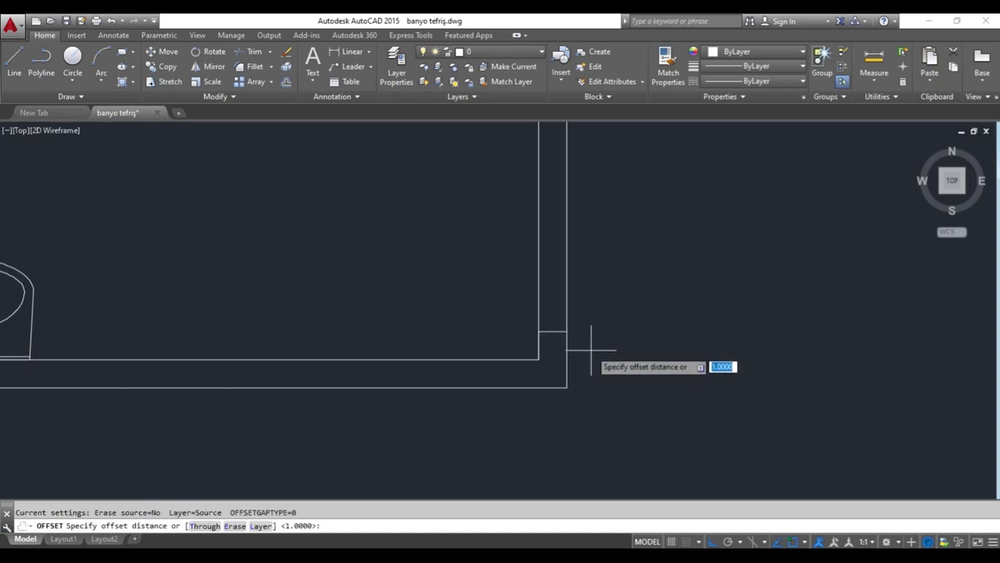
left_click(591, 348)
type("80")
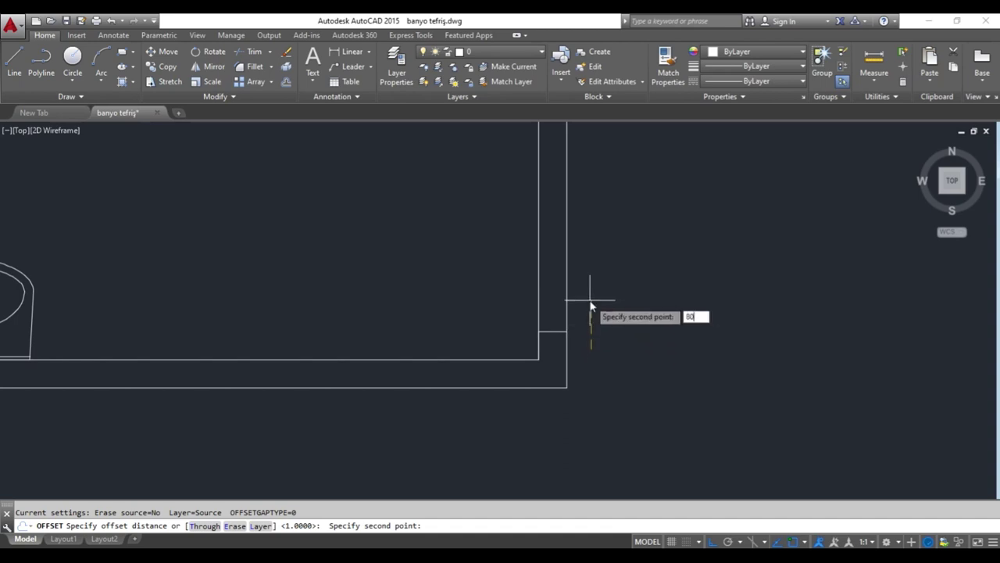
key("Return")
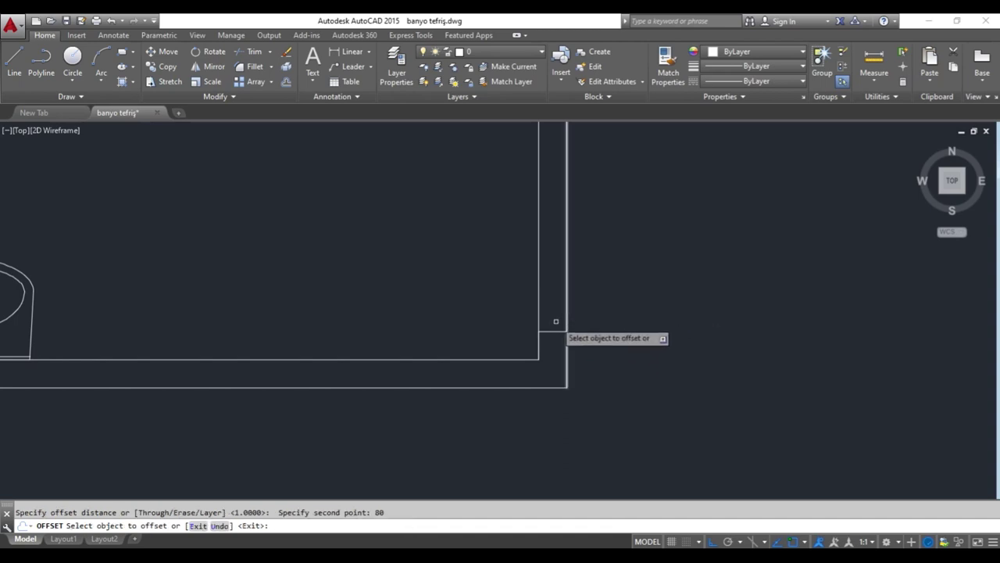
left_click(539, 329)
left_click(547, 270)
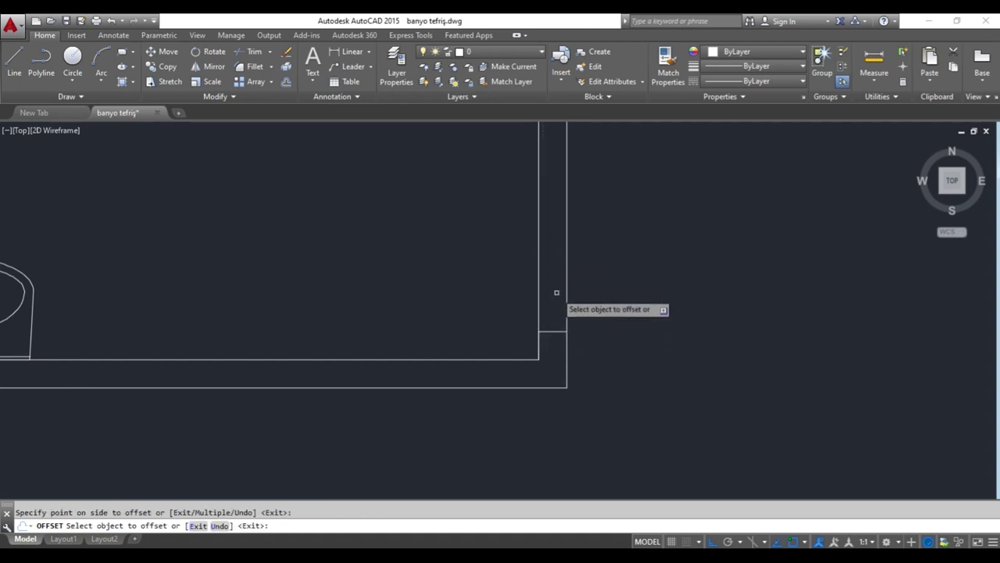
scroll(559, 282, "down", 3)
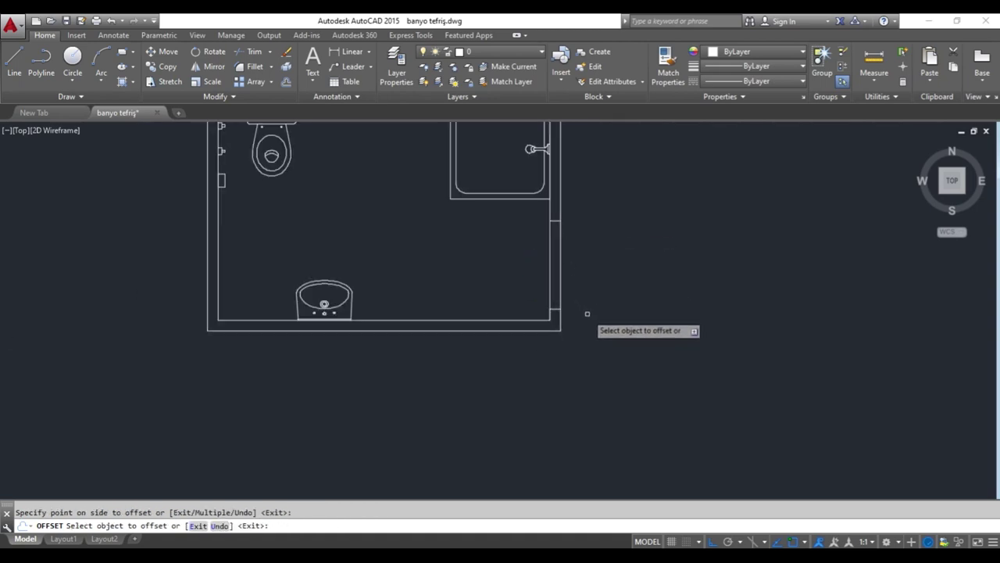
key("Escape")
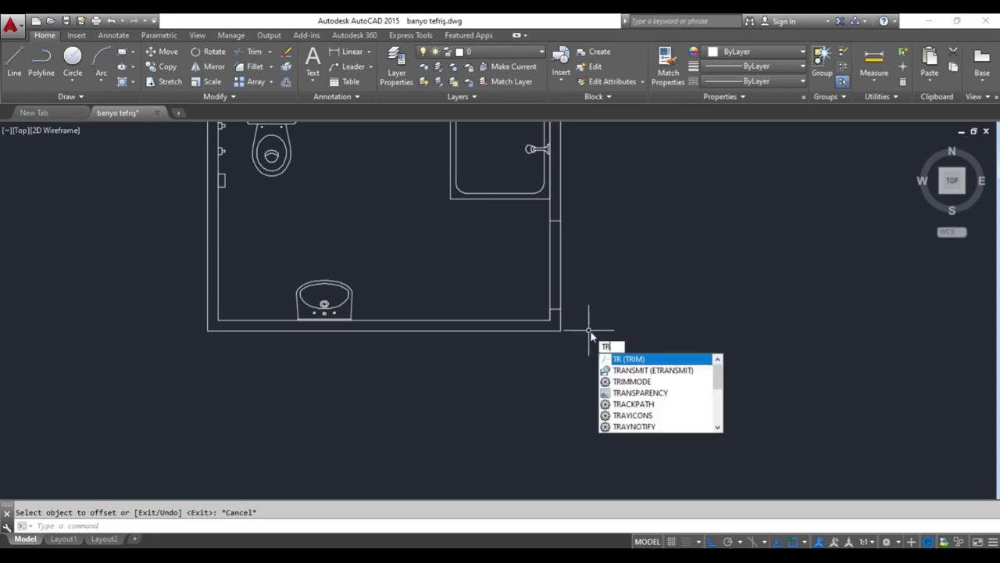
Trim away the wall lines between the two jambs.
key("Return")
key("Return")
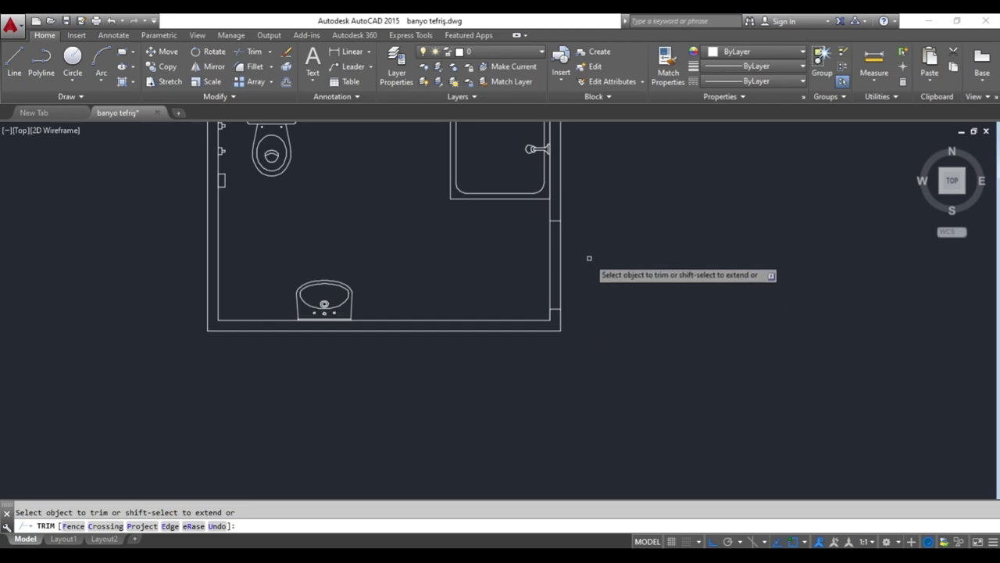
left_click(589, 258)
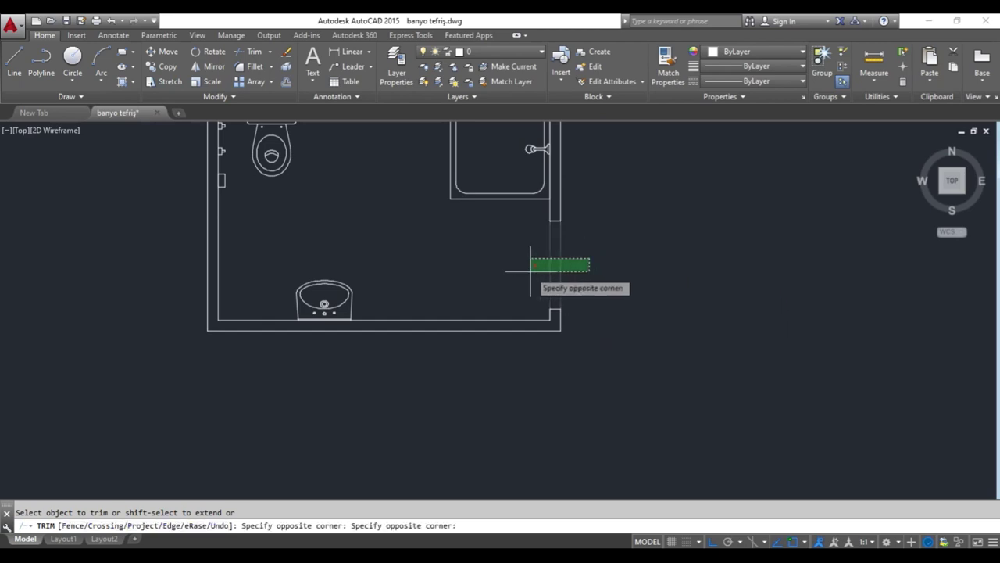
left_click(530, 272)
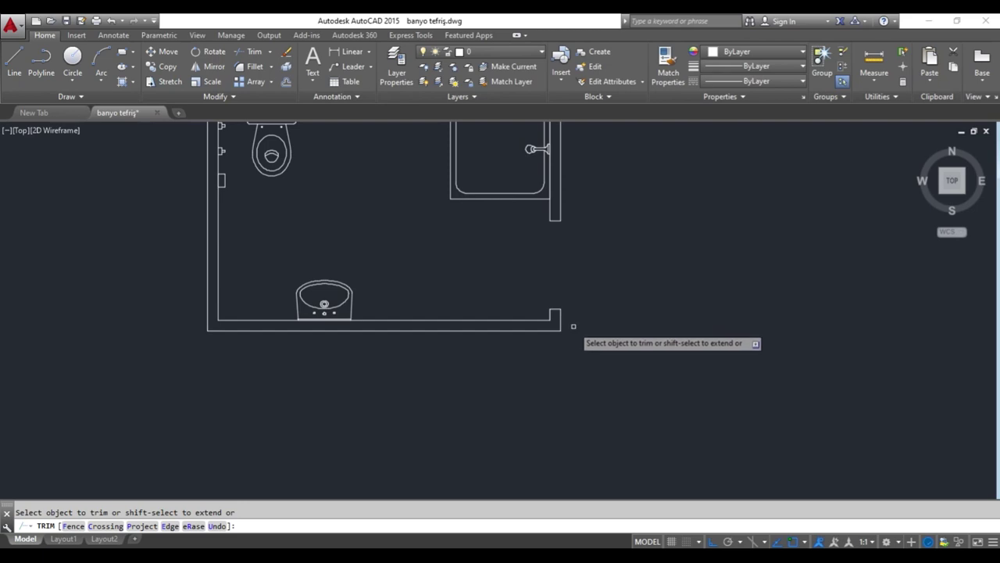
key("Escape")
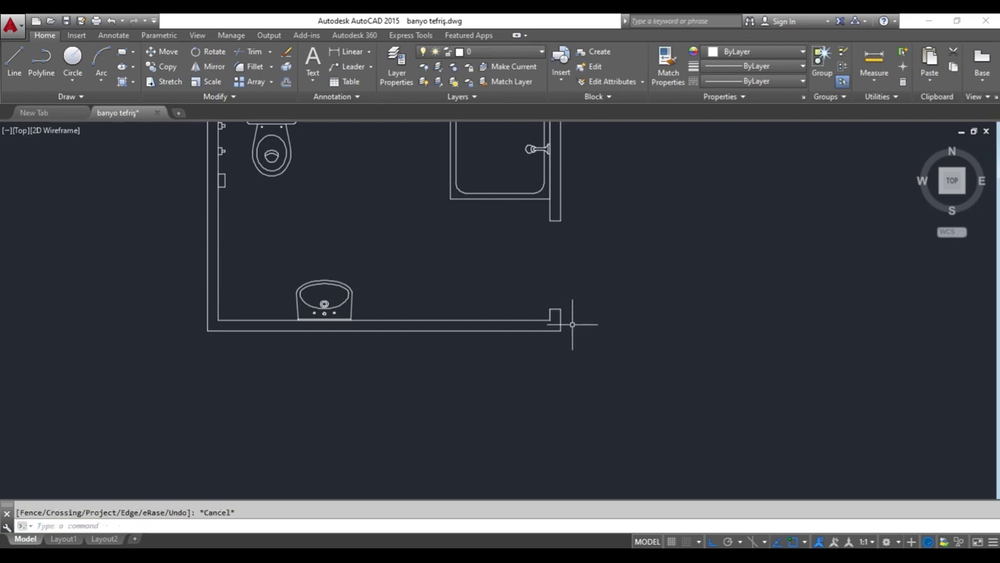
type("L")
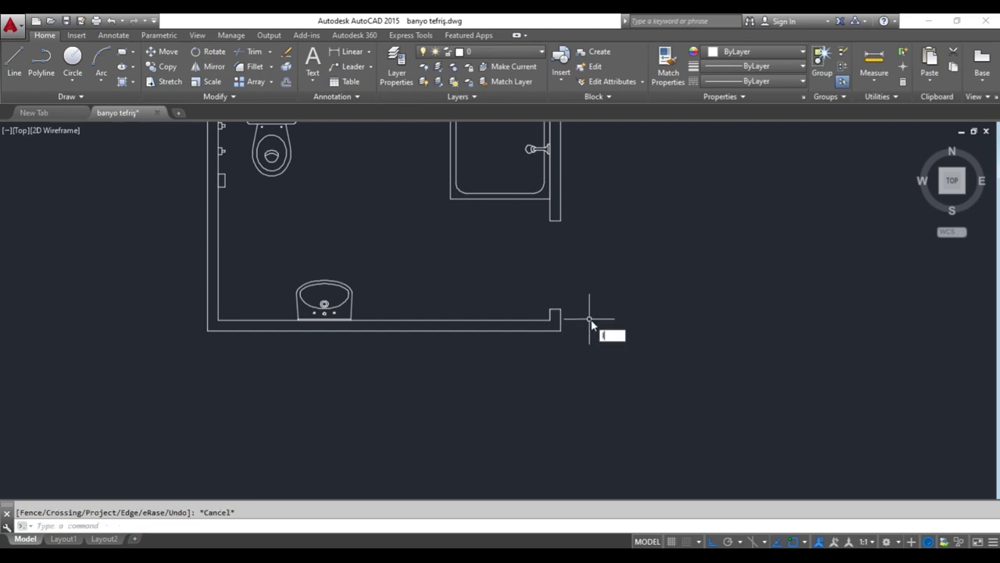
key("Return")
Draw the 80-long, 5-thick door leaf from the doorway corner.
left_click(550, 309)
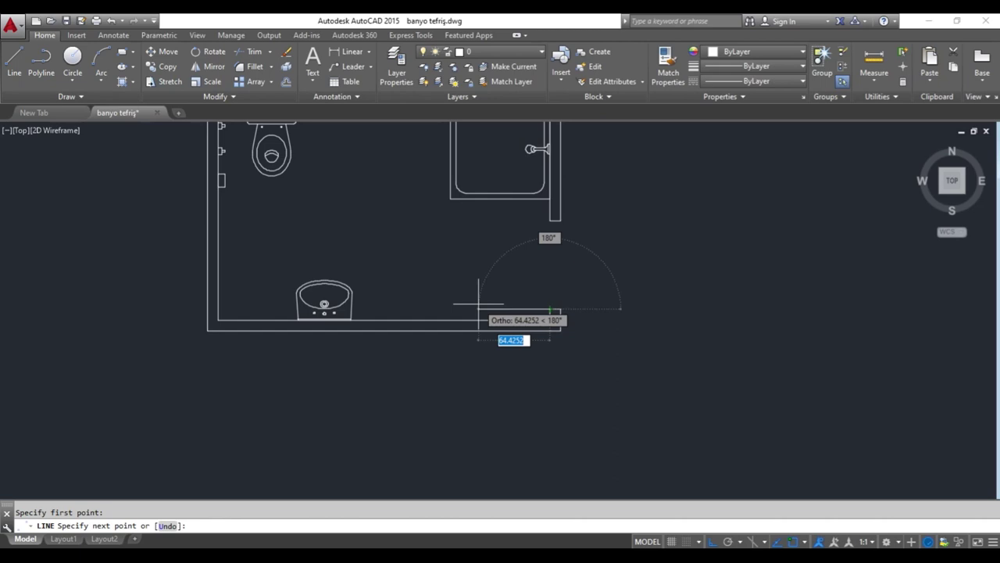
type("8")
key("Return")
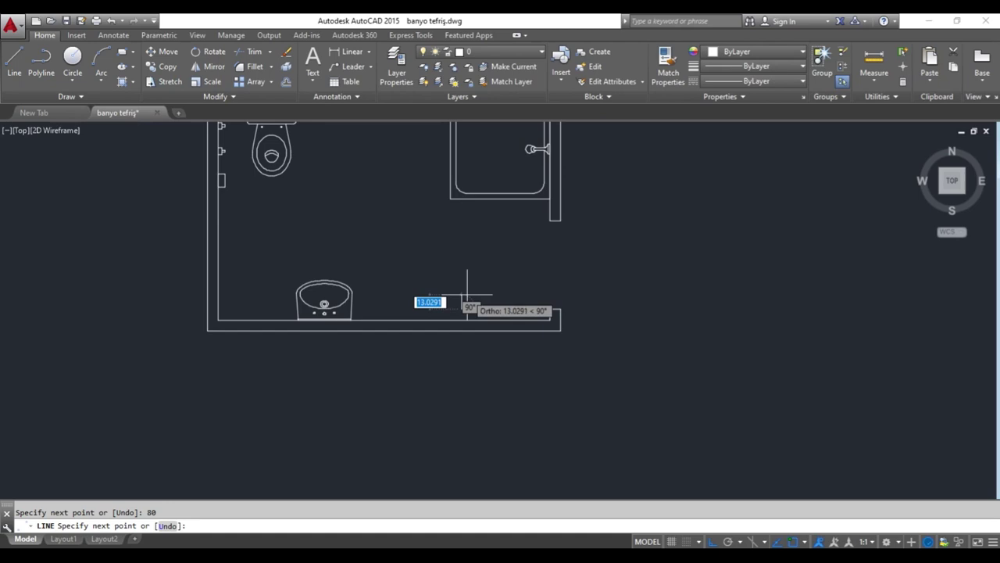
key("BackSpace")
type("5")
key("Return")
scroll(555, 308, "up", 5)
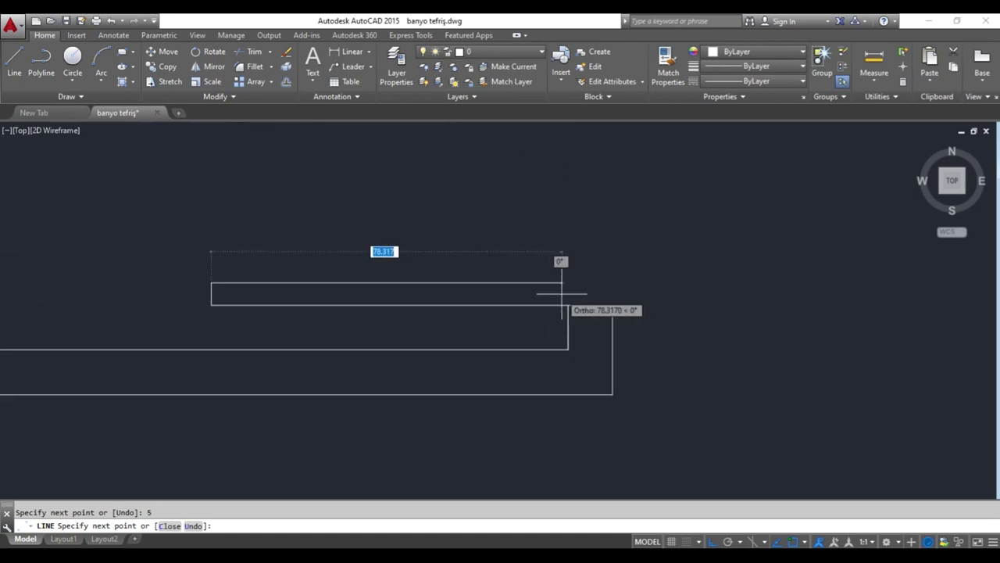
left_click(568, 285)
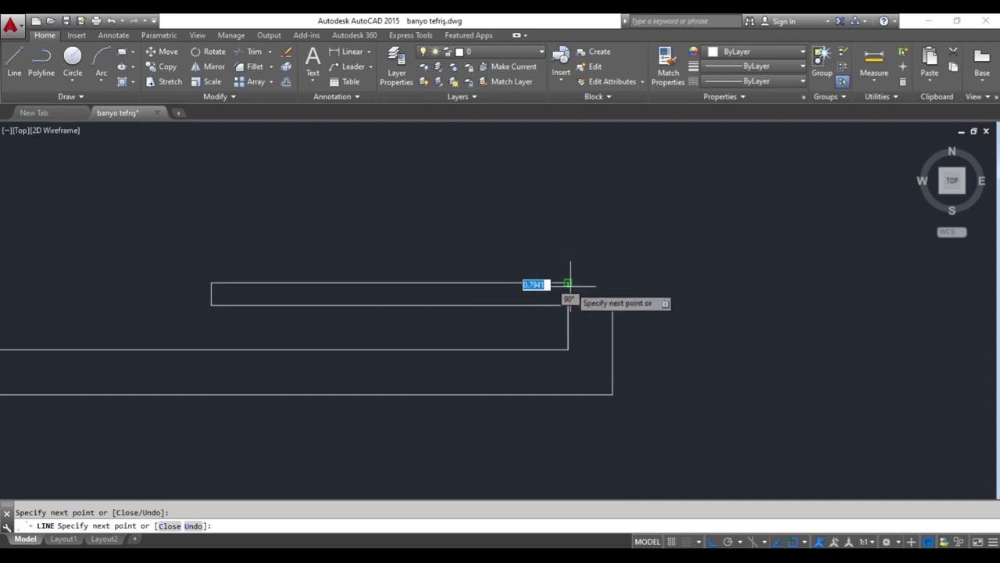
left_click(568, 305)
key("Return")
scroll(618, 297, "down", 3)
scroll(615, 299, "down", 2)
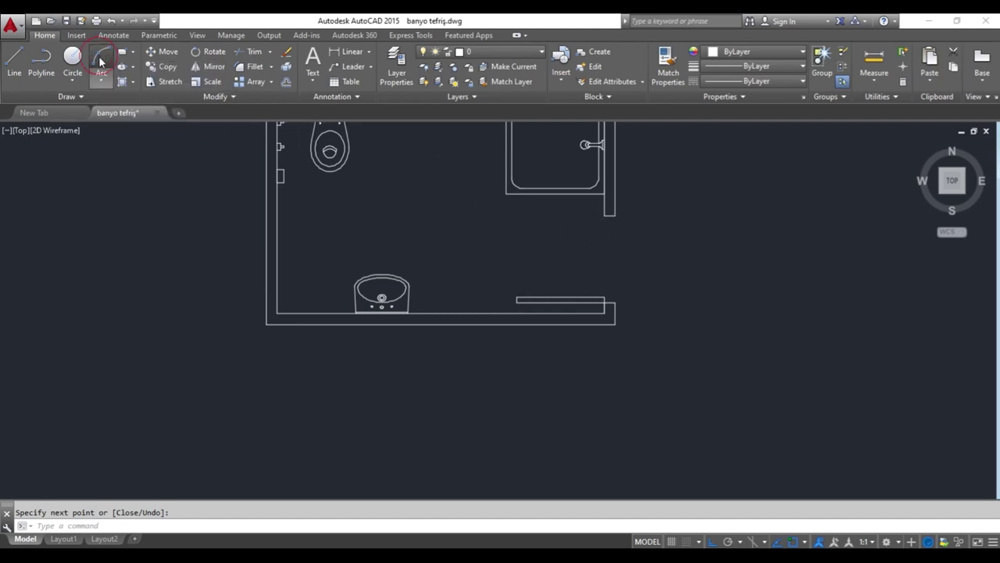
Draw a three-point swing arc from the leaf's end to the top jamb.
left_click(100, 61)
left_click(517, 297)
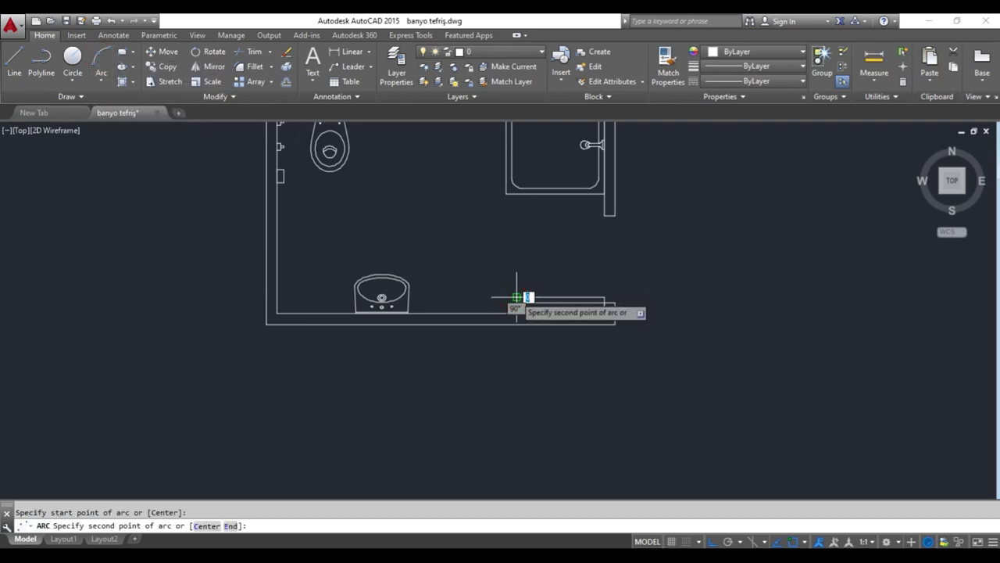
left_click(549, 247)
left_click(604, 215)
scroll(594, 301, "down", 2)
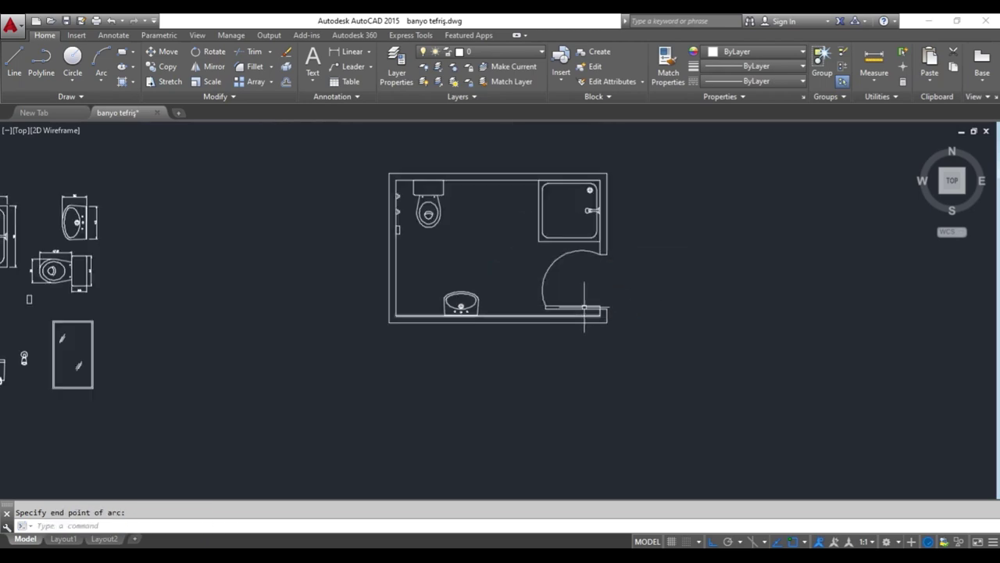
scroll(567, 277, "up", 2)
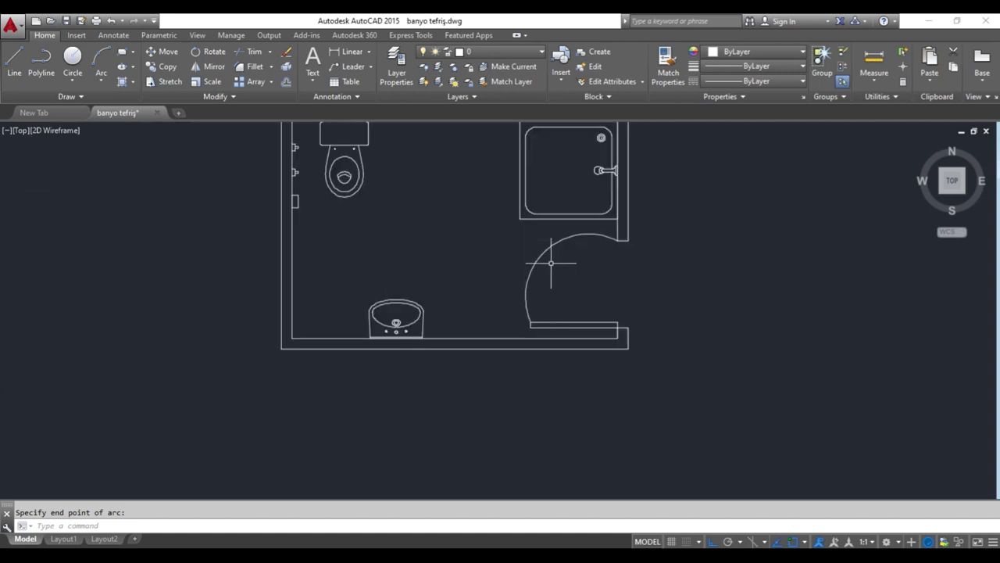
Drag the arc's midpoint grip to smooth it into a quarter circle.
left_click(540, 256)
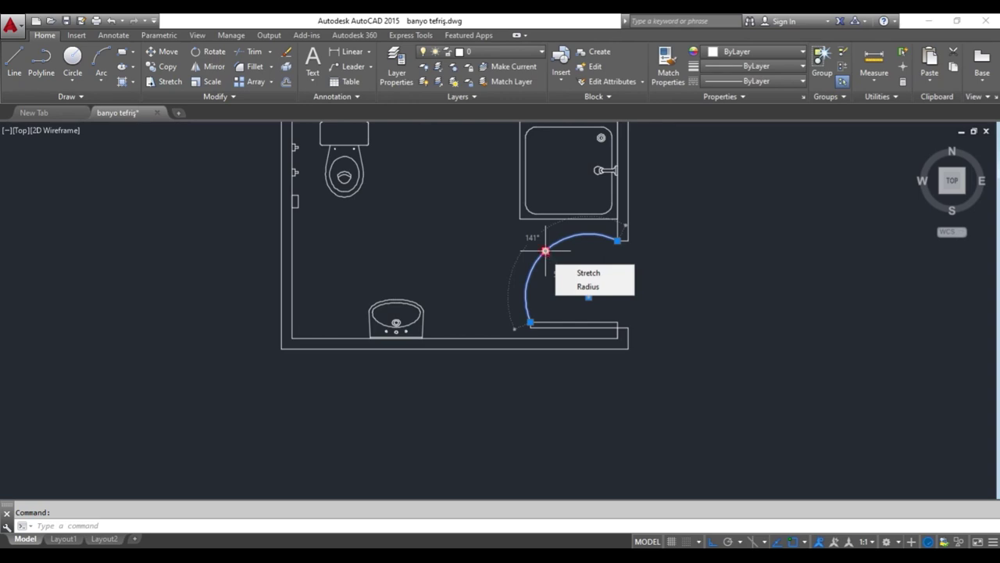
left_click(545, 251)
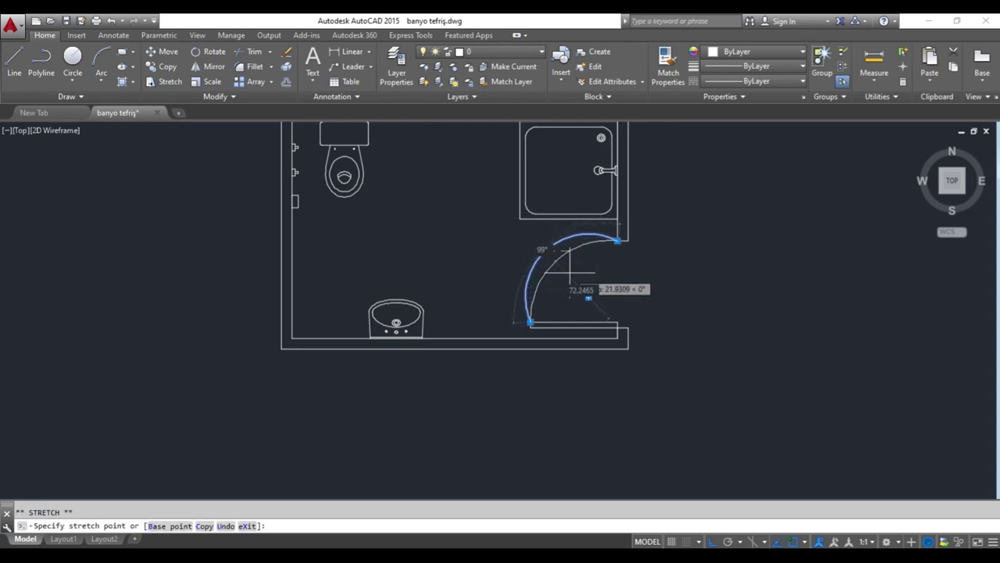
left_click(571, 271)
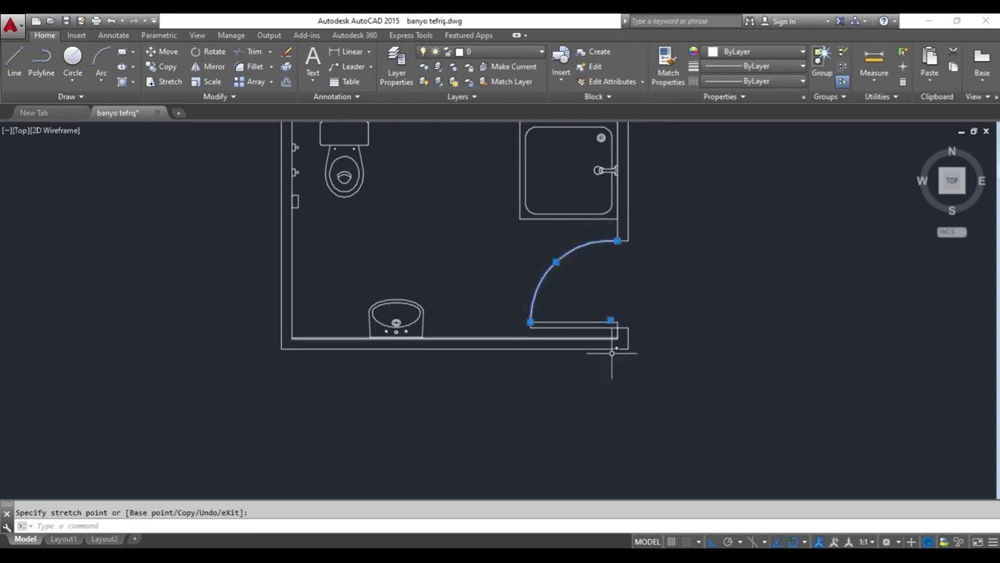
key("Escape")
scroll(686, 376, "down", 2)
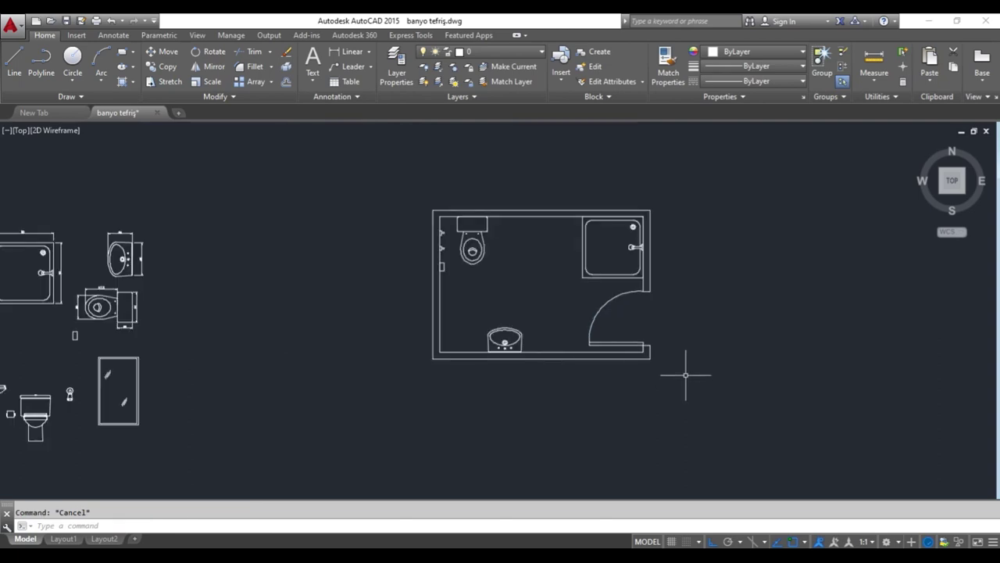
Draw the first window edge line across the top wall, from inner to outer face.
middle_click_drag(688, 375, 690, 353)
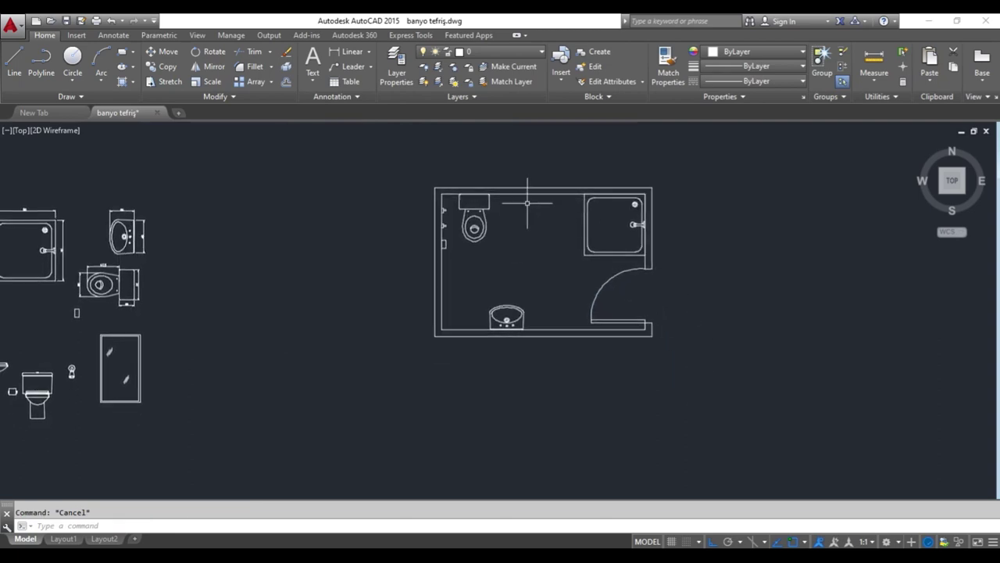
scroll(527, 194, "up", 4)
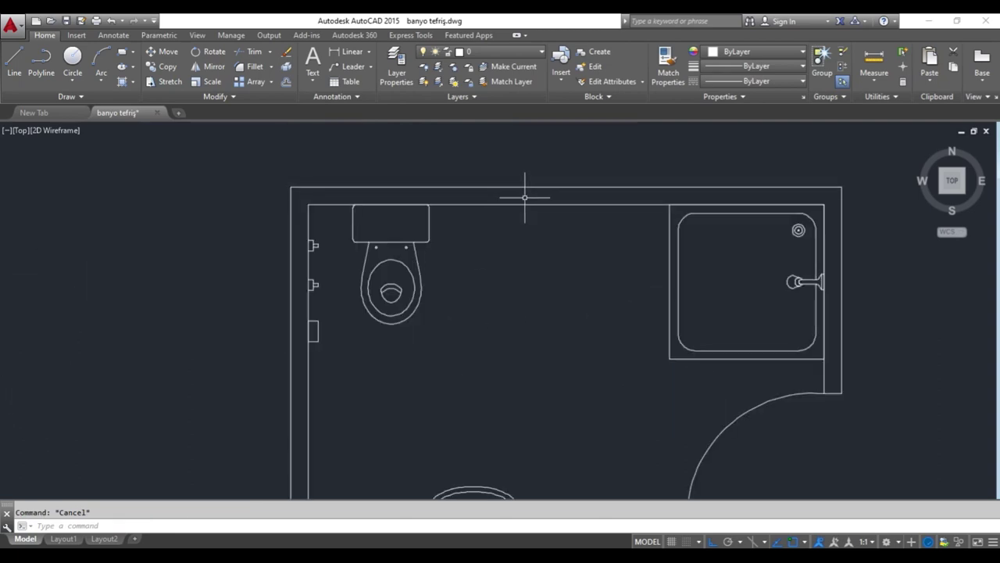
type("l")
key("Return")
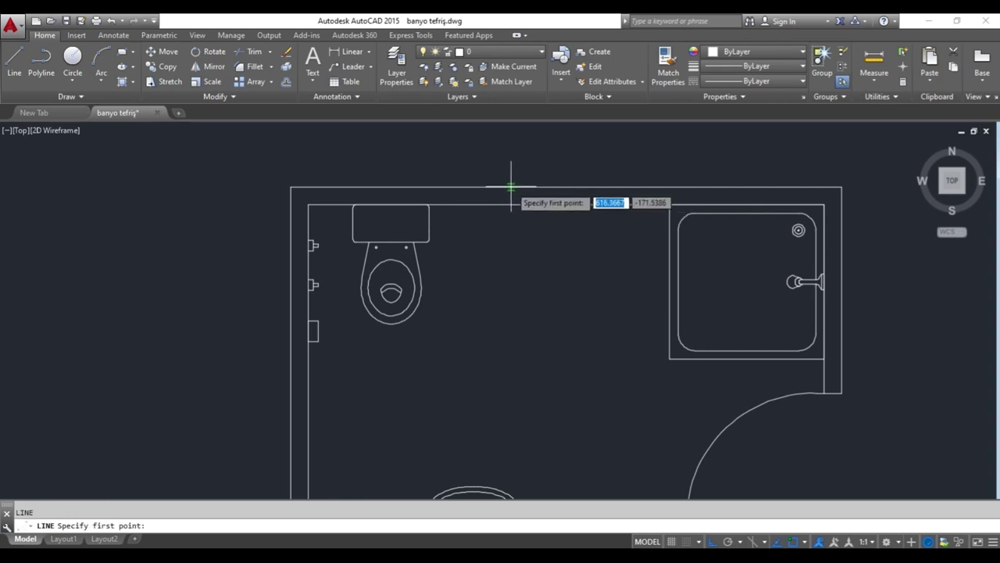
left_click(510, 205)
left_click(511, 187)
key("Return")
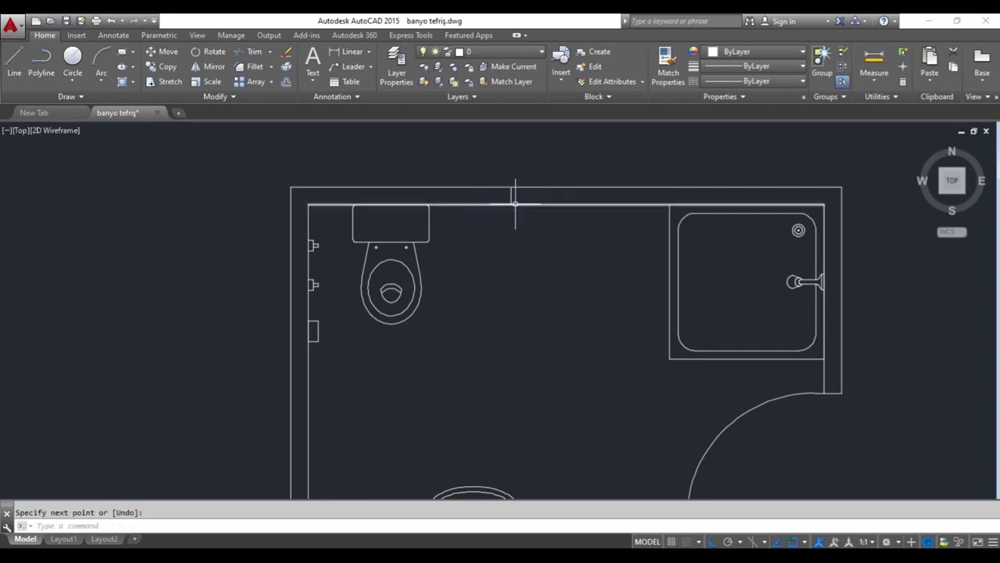
Offset the window edge line 40 units to the right to form the opening's other side.
type("o")
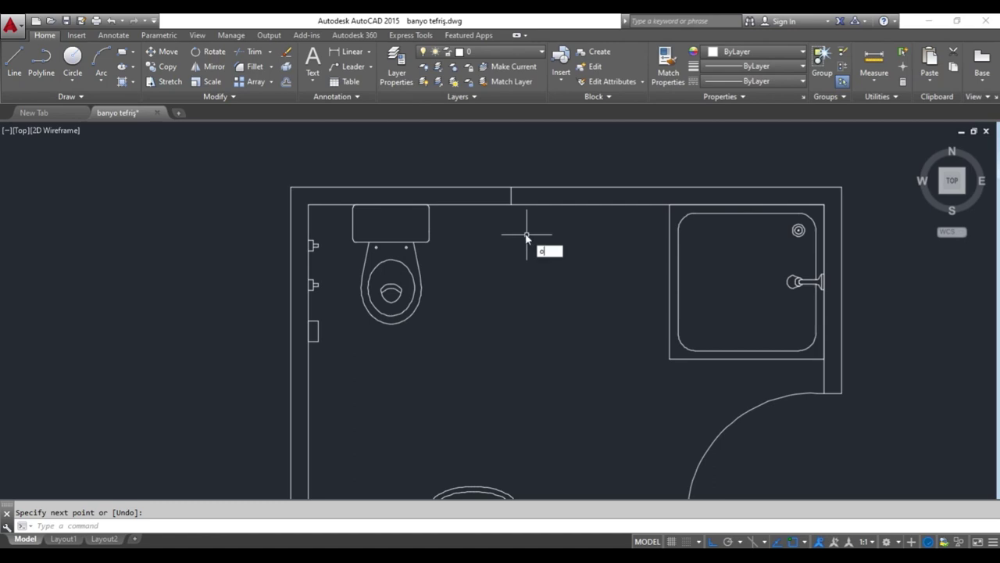
key("Return")
left_click(508, 229)
type("40")
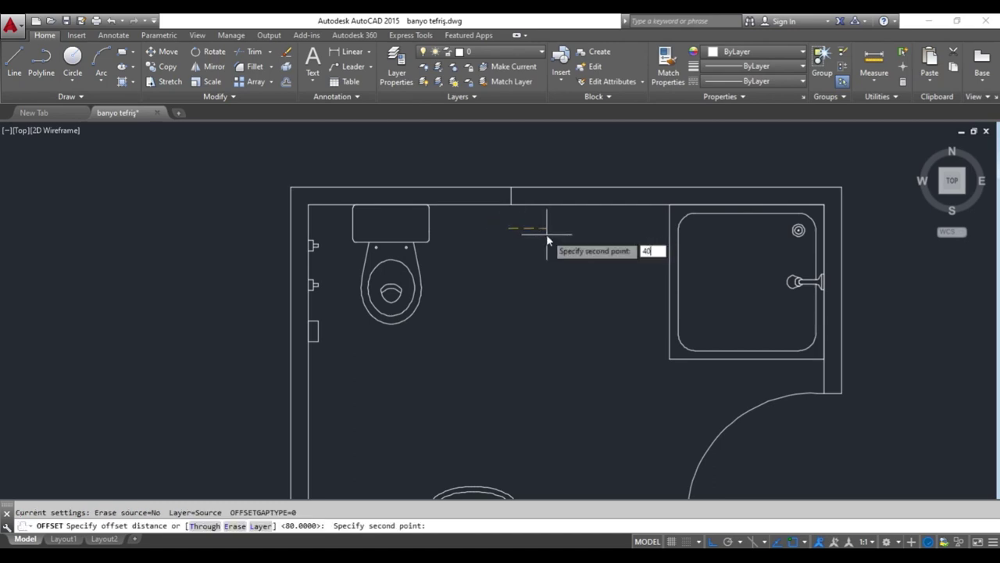
key("Return")
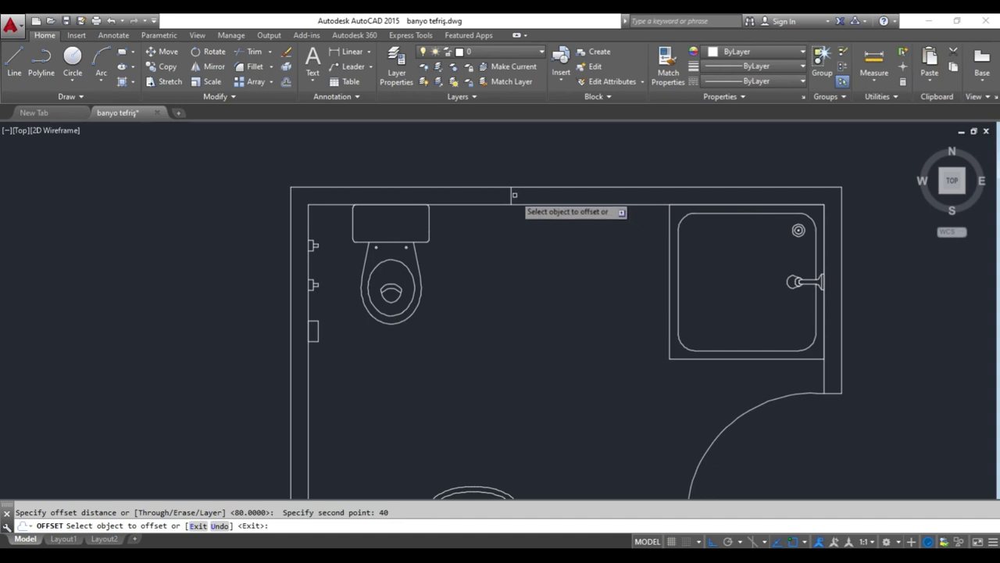
left_click(511, 194)
left_click(569, 202)
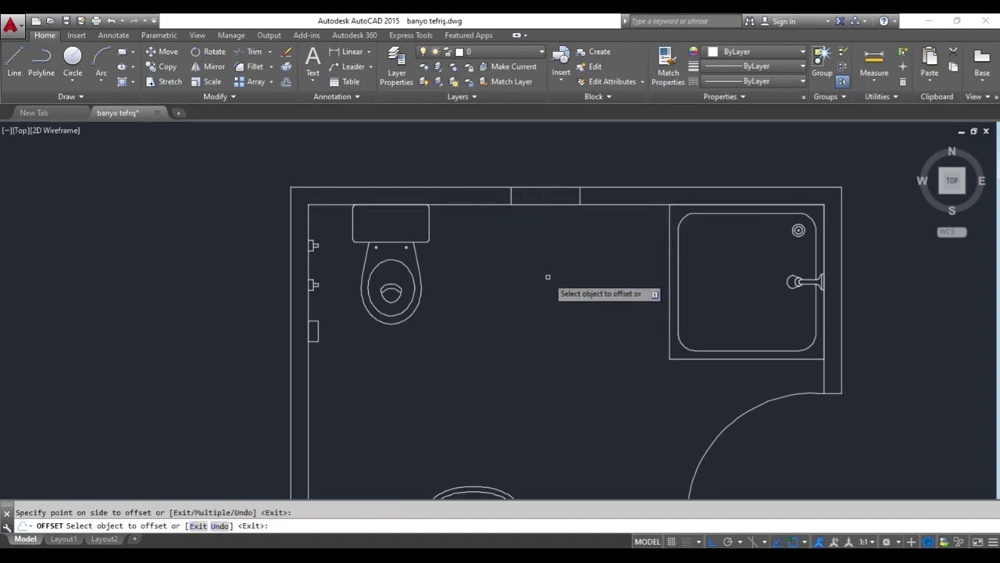
key("Escape")
Draw a glazing line spanning the opening between the two window edges.
key("l")
key("Return")
left_click(511, 194)
left_click(580, 194)
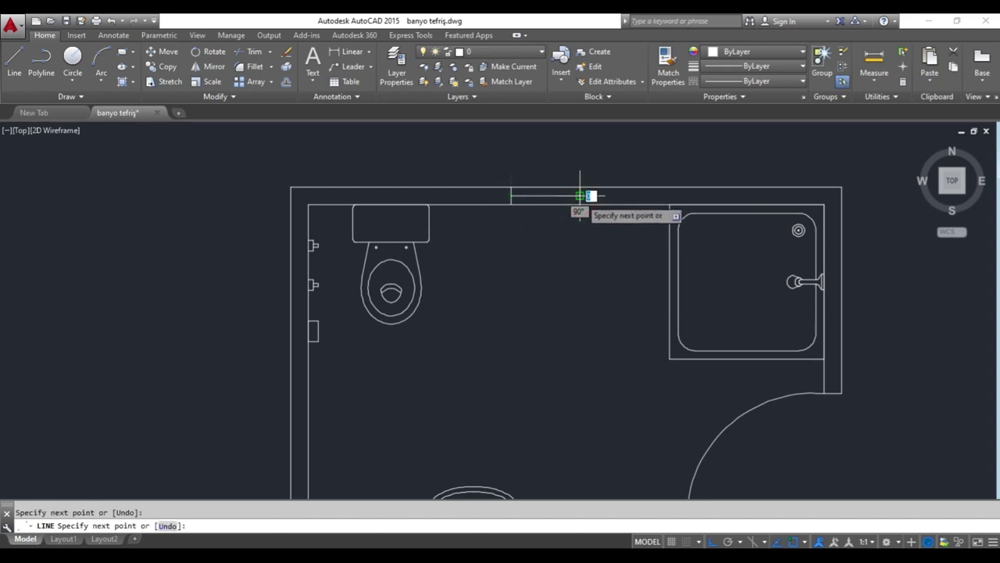
key("Return")
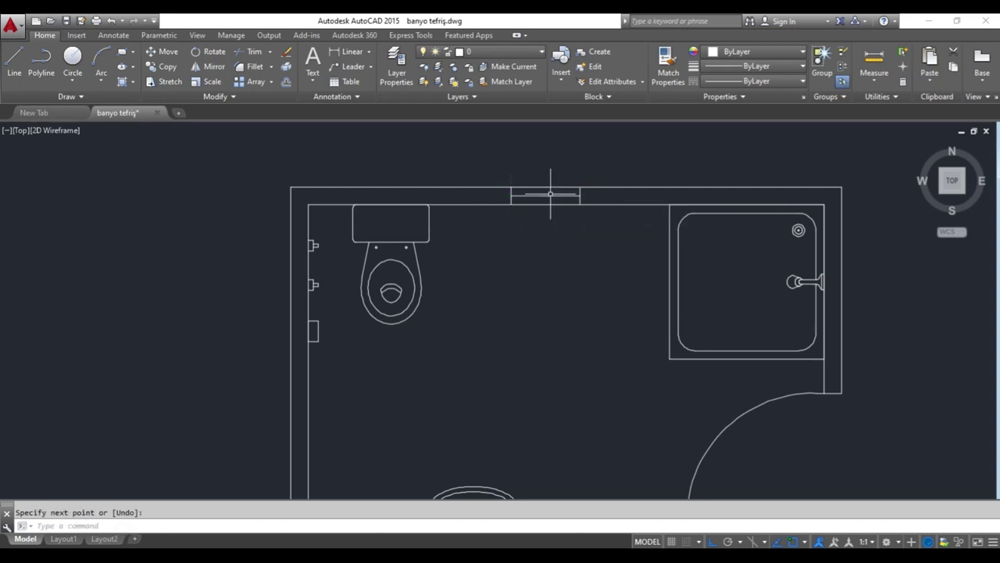
Copy the glazing line to make a second parallel window line inside the wall.
left_click(550, 194)
left_click(164, 66)
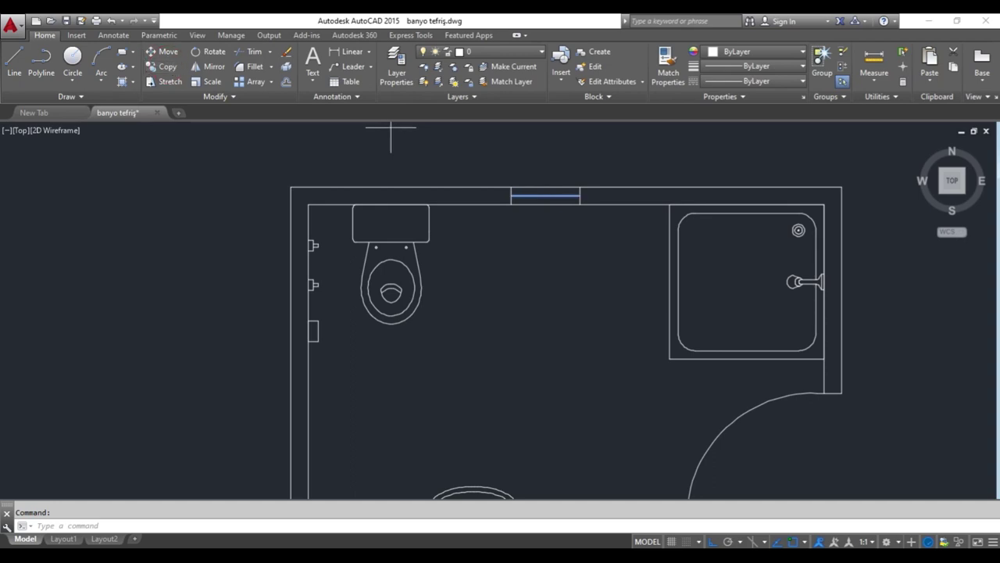
left_click(579, 196)
scroll(579, 195, "up", 4)
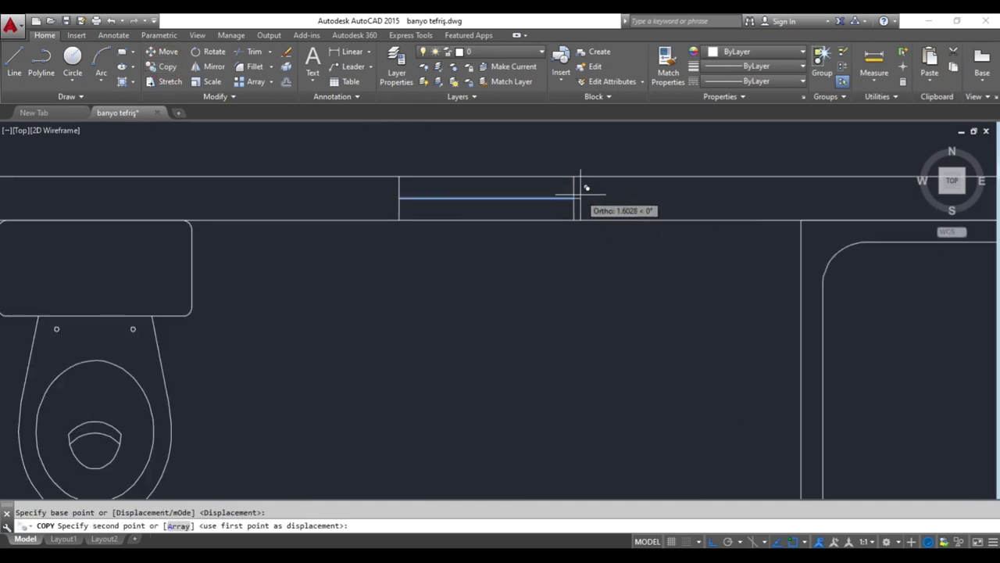
left_click(577, 188)
key("Escape")
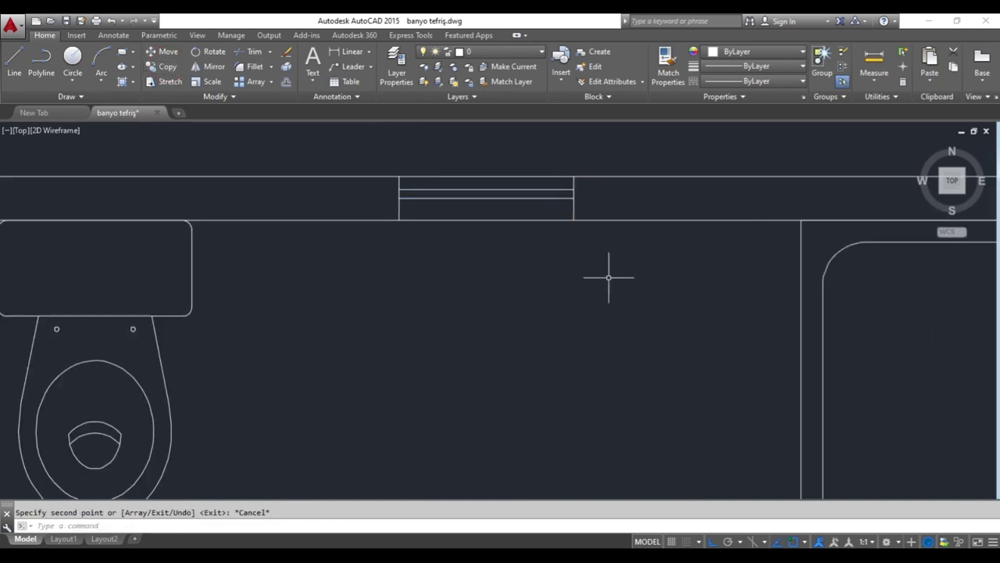
scroll(603, 281, "down", 2)
scroll(603, 281, "down", 3)
scroll(586, 257, "up", 2)
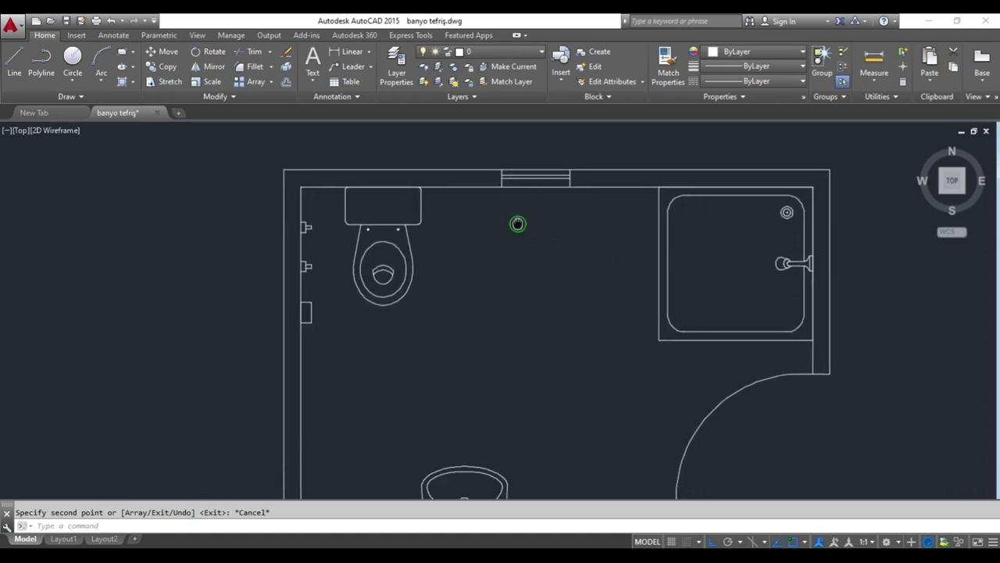
middle_click_drag(519, 222, 572, 185)
scroll(573, 185, "down", 2)
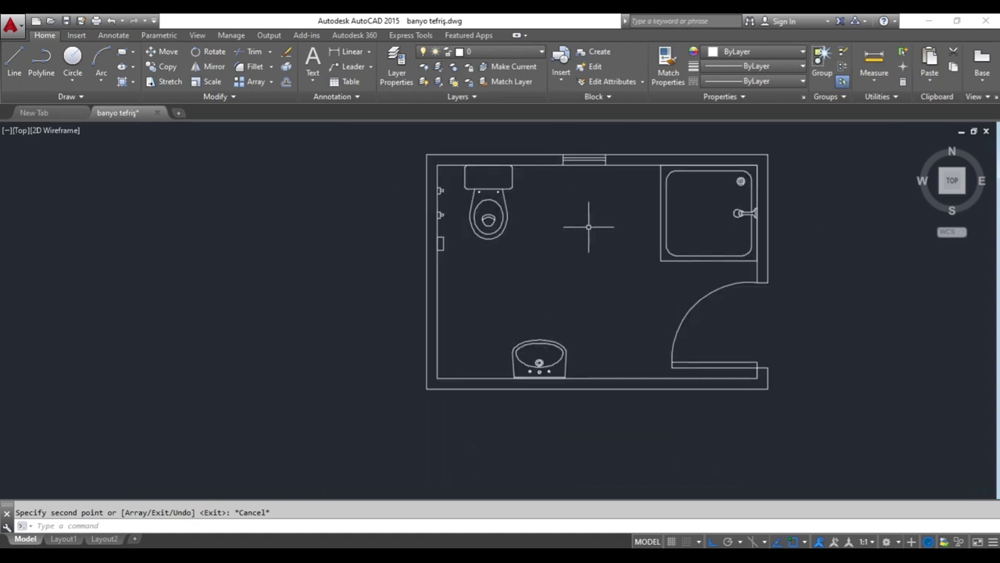
middle_click_drag(589, 226, 522, 244)
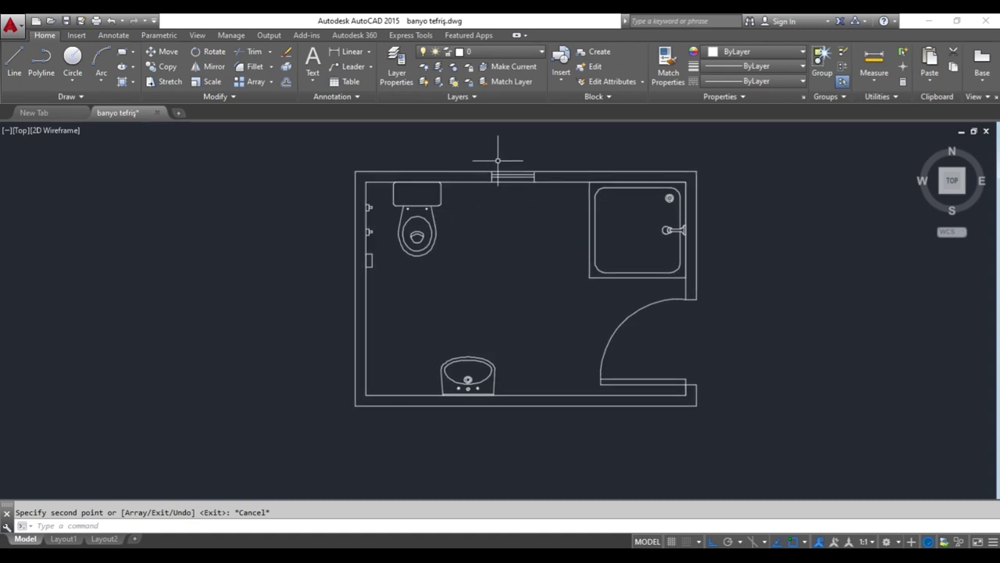
middle_click_drag(520, 302, 464, 286)
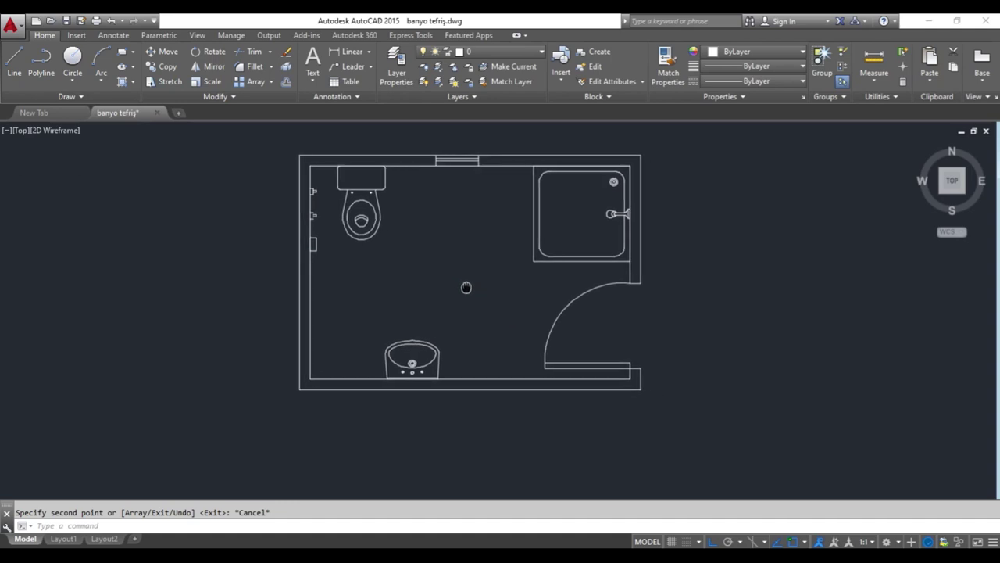
middle_click_drag(504, 329, 514, 336)
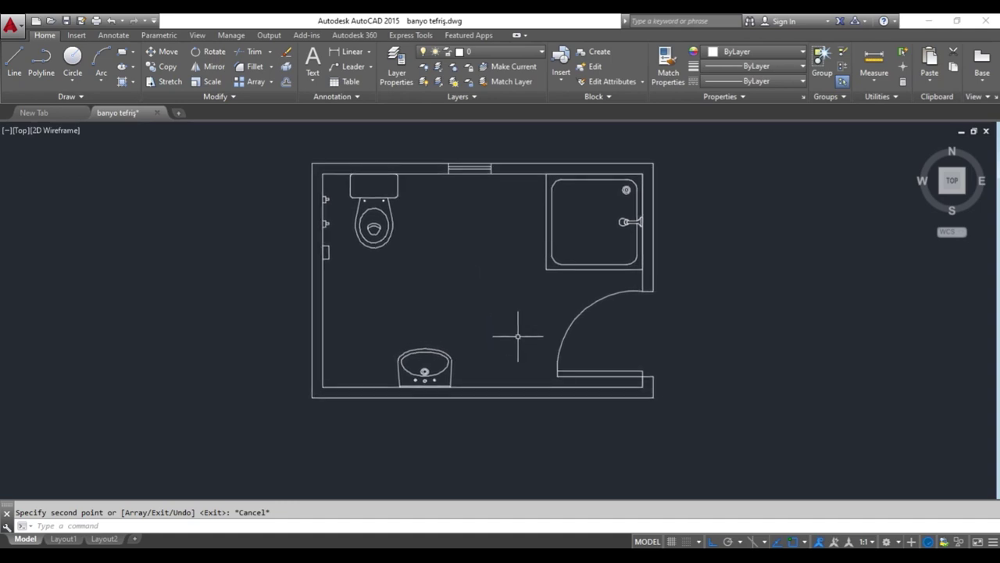
scroll(517, 335, "down", 1)
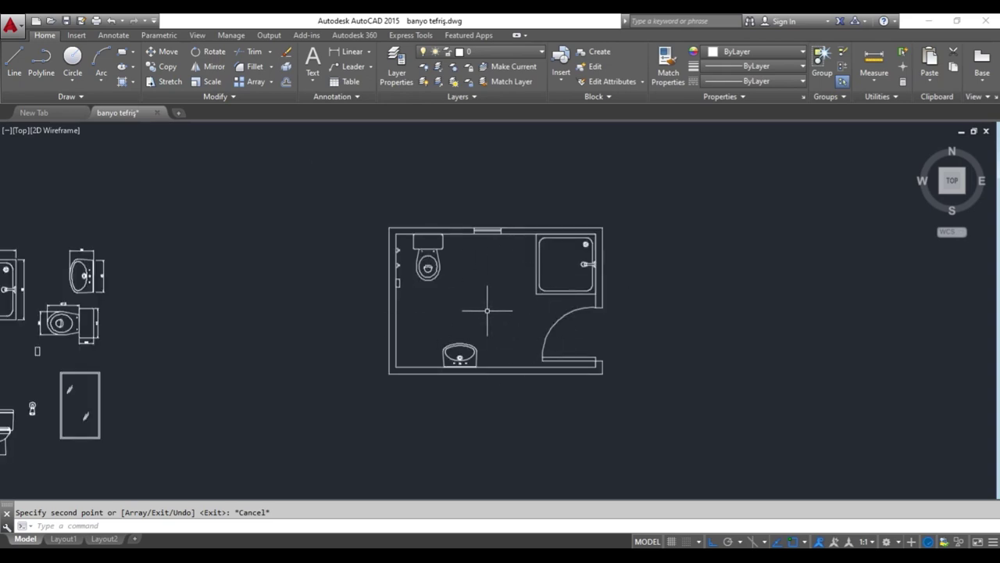
Hatch the bathroom floor with the NET pattern by picking a point inside the room.
left_click(124, 82)
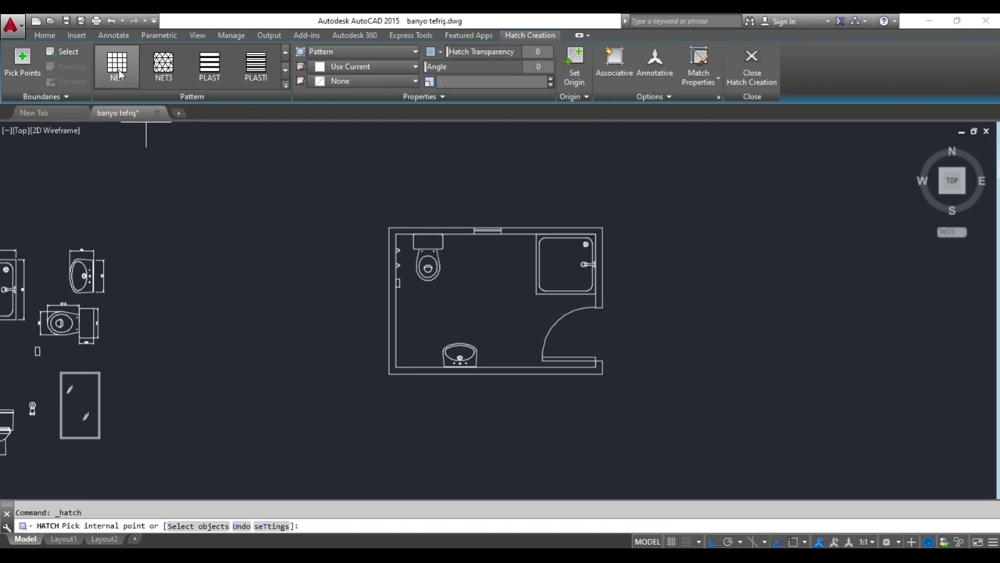
left_click(122, 70)
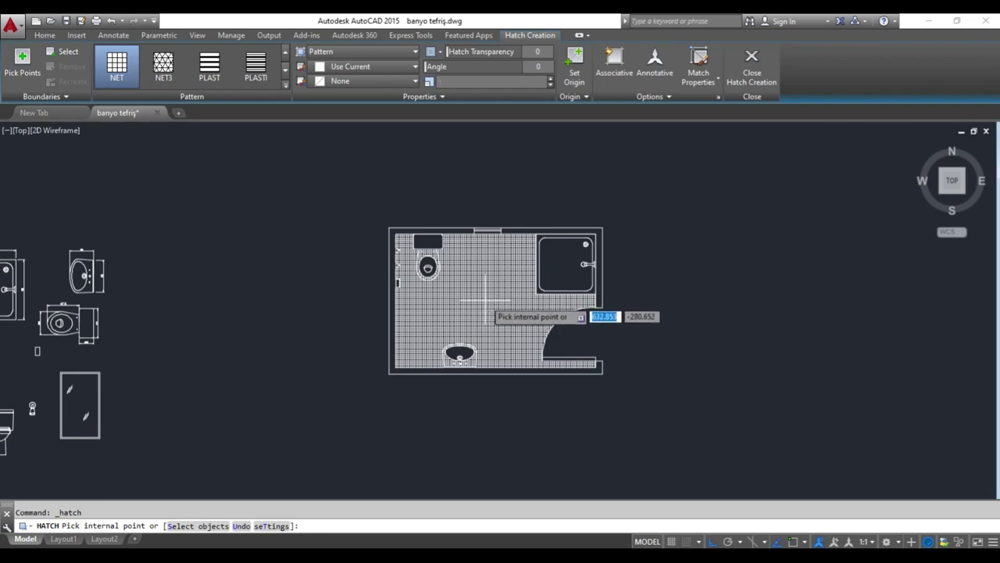
left_click(485, 299)
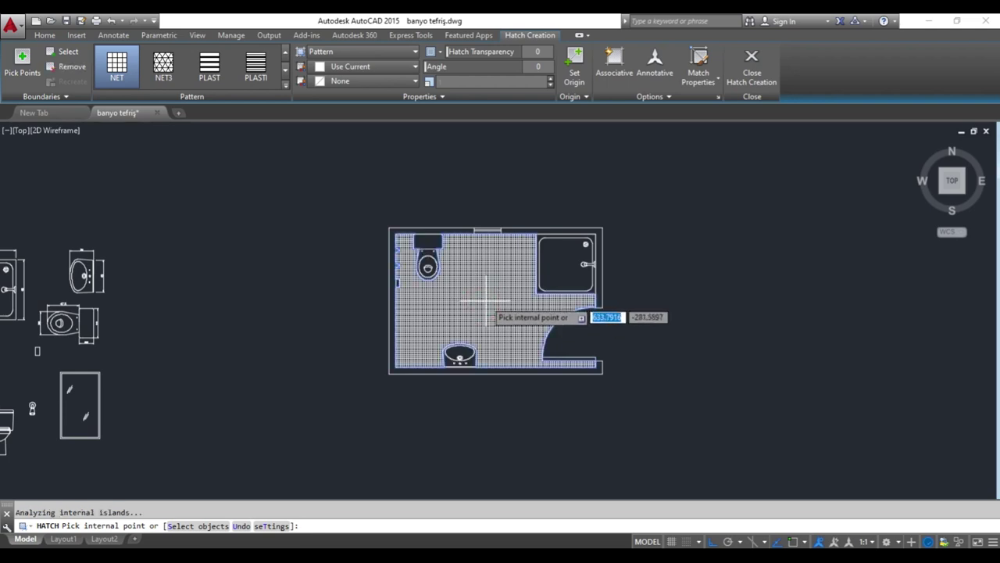
scroll(493, 315, "up", 6)
scroll(492, 315, "down", 2)
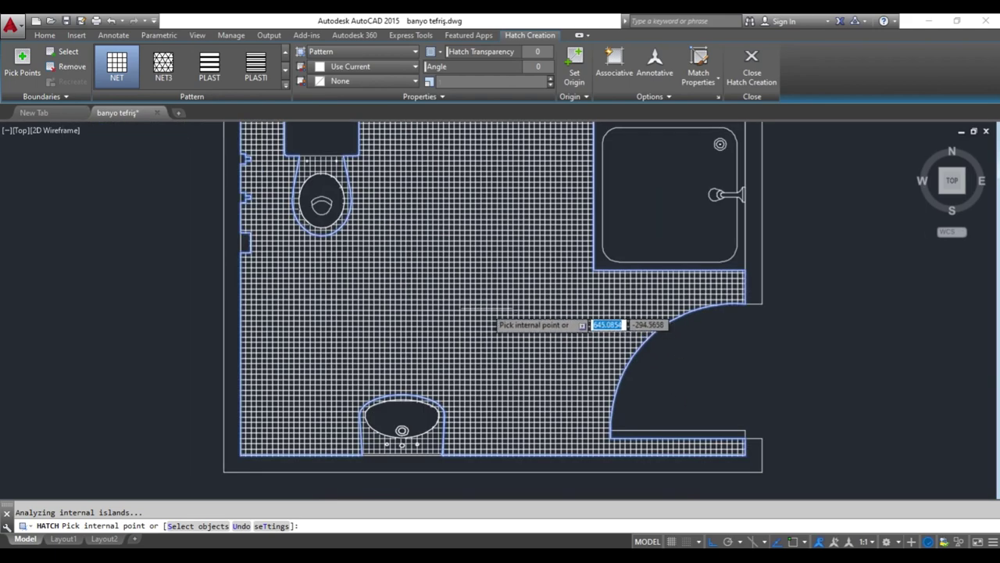
key("Escape")
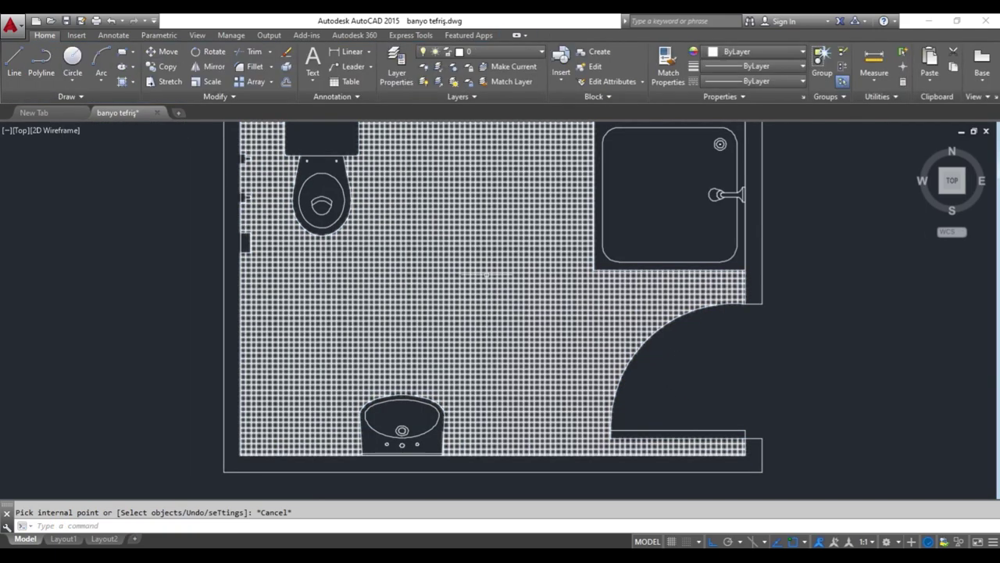
Change the floor hatch's scale to 15 in Quick Properties, then deselect it.
left_click(486, 275)
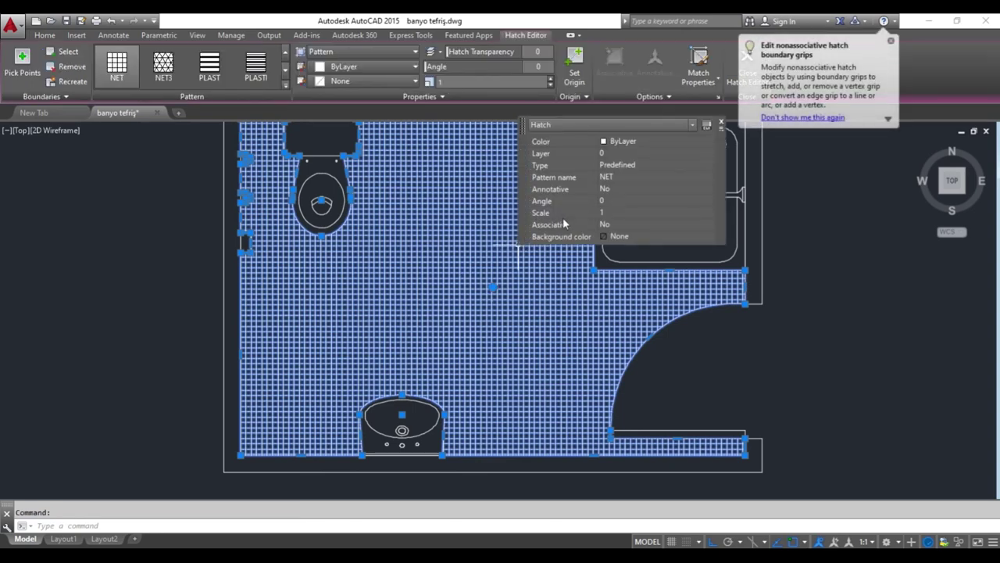
left_click(606, 211)
type("5")
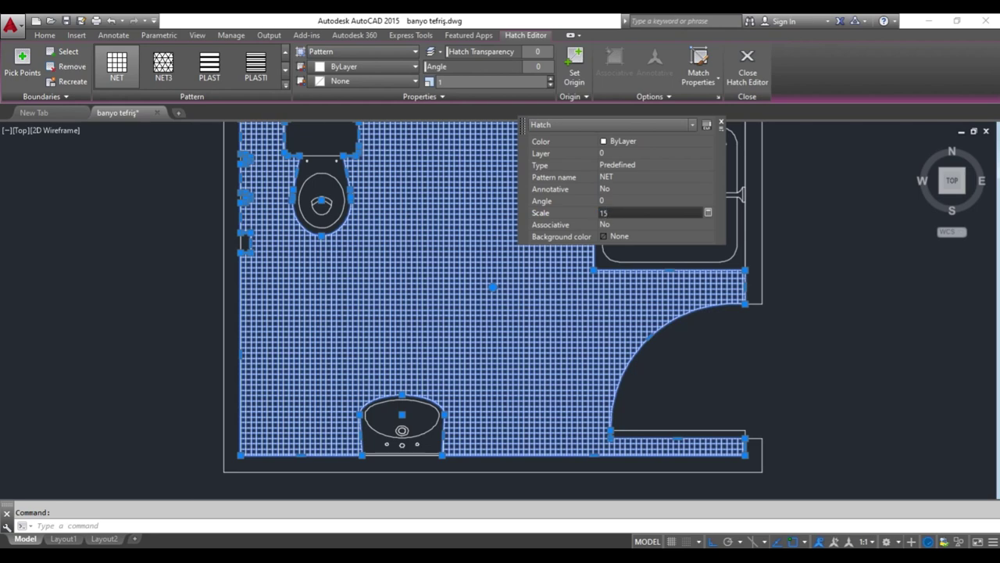
key("Return")
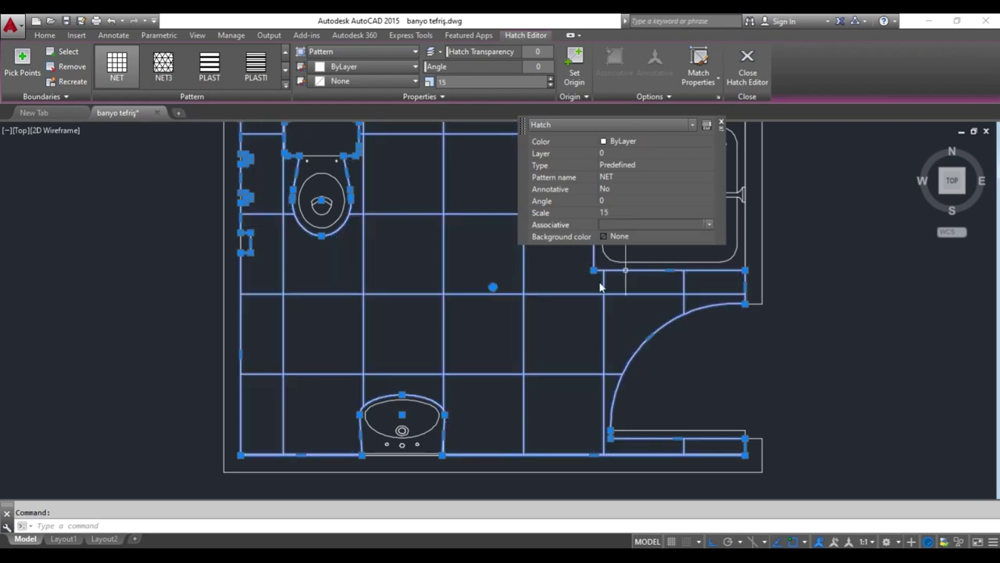
scroll(552, 303, "down", 1)
middle_click_drag(551, 305, 471, 320)
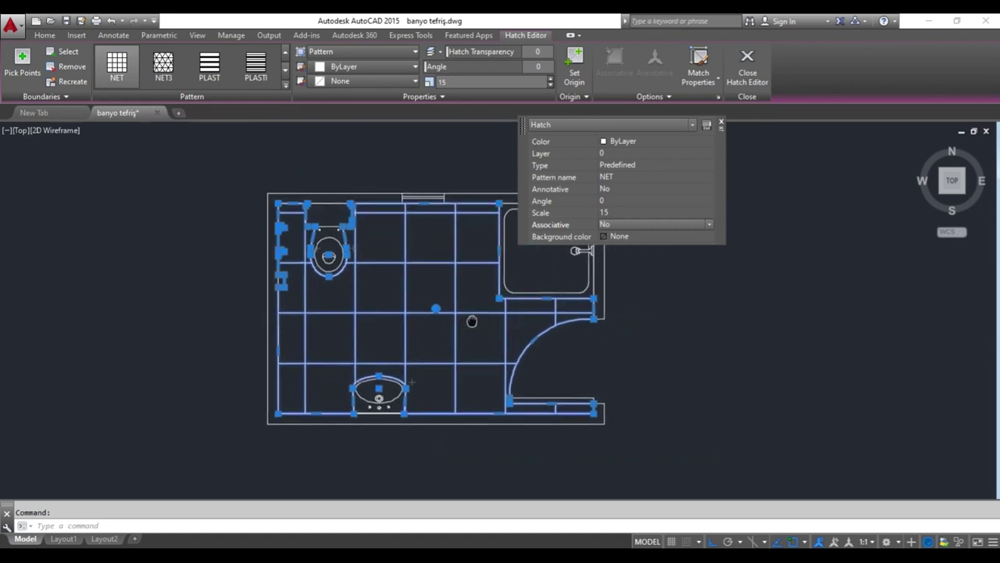
left_click(721, 125)
key("Escape")
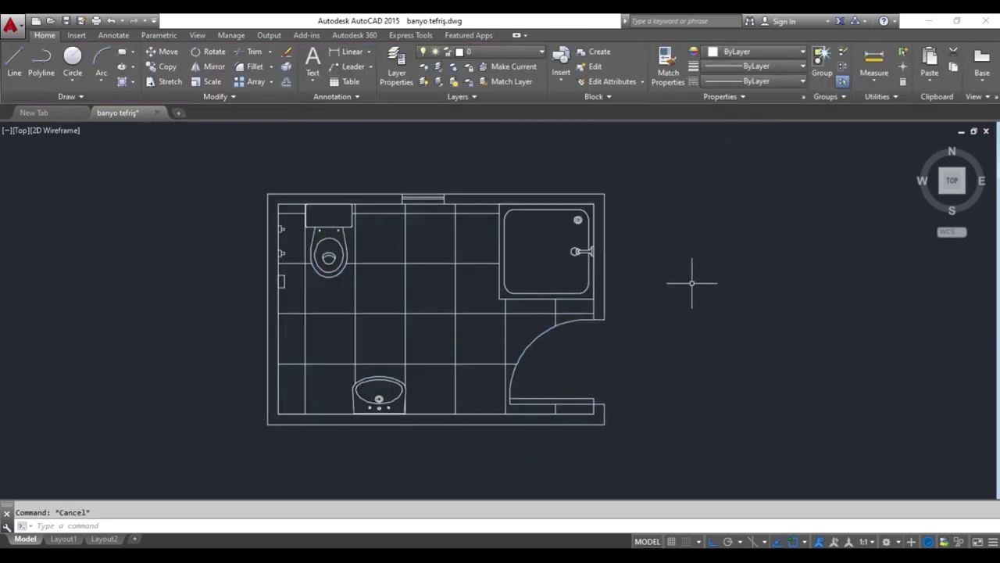
middle_click_drag(706, 312, 798, 304)
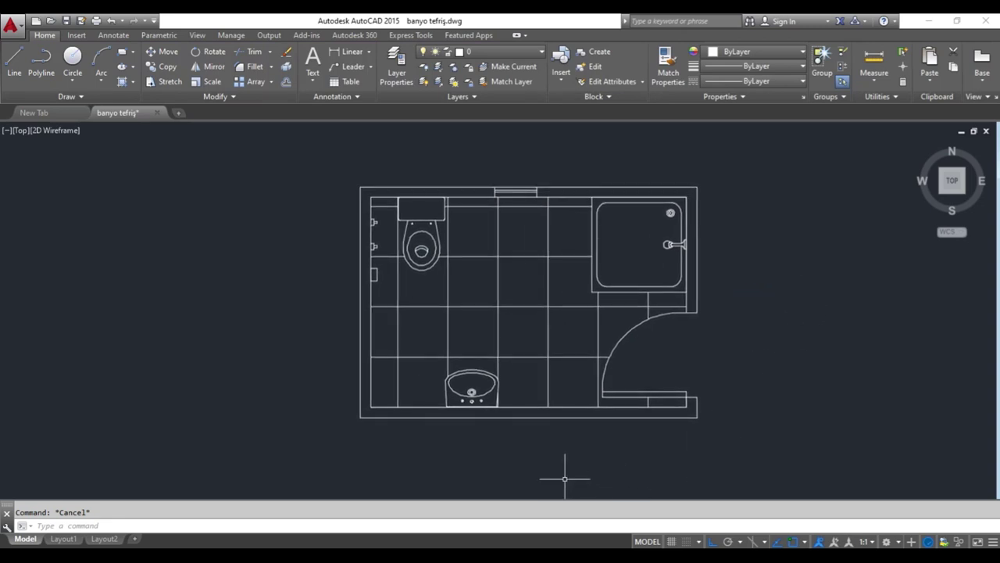
middle_click_drag(564, 478, 568, 448)
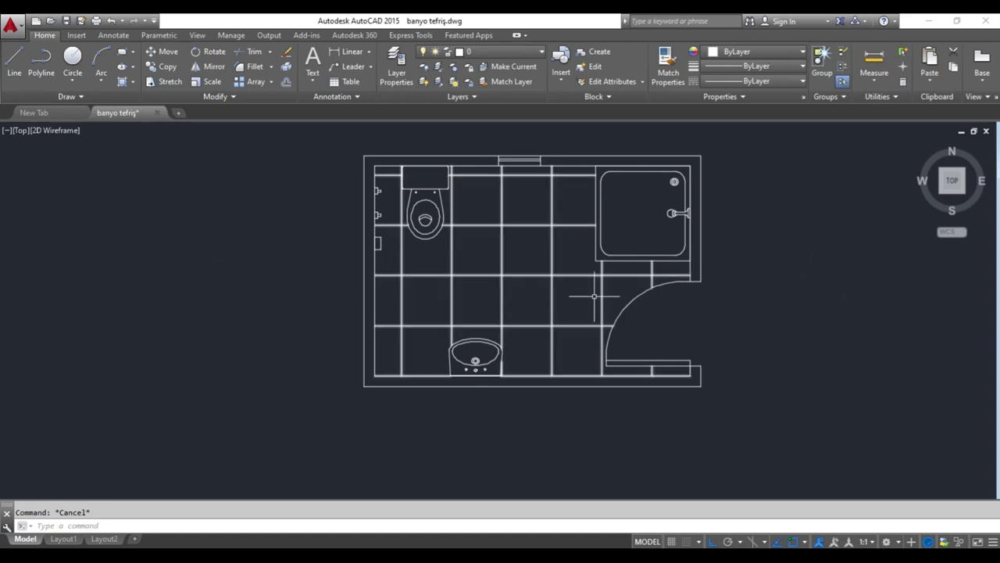
scroll(498, 314, "down", 2)
scroll(497, 314, "down", 3)
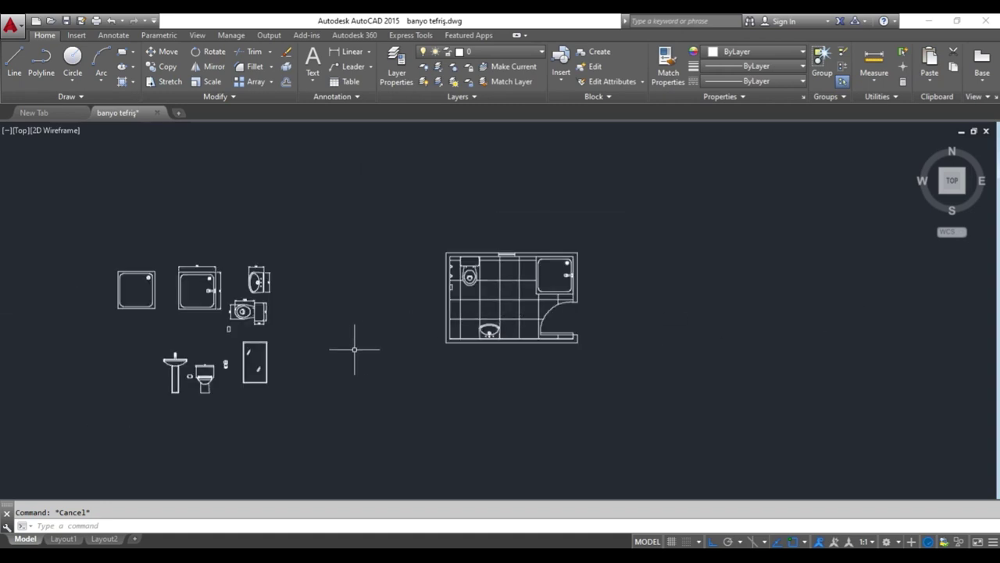
scroll(476, 324, "up", 2)
scroll(375, 313, "up", 2)
scroll(367, 332, "up", 2)
scroll(394, 339, "up", 2)
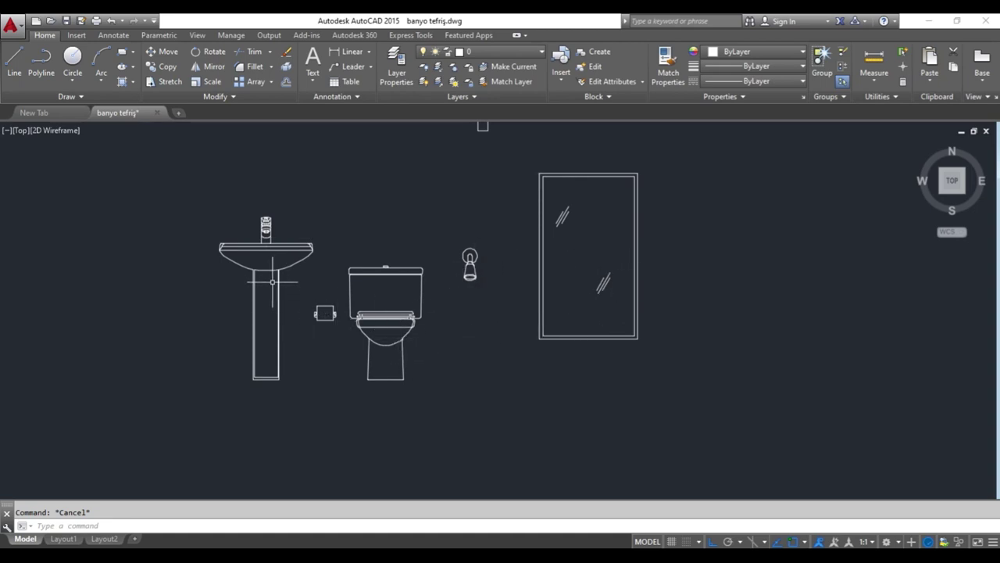
scroll(642, 322, "down", 2)
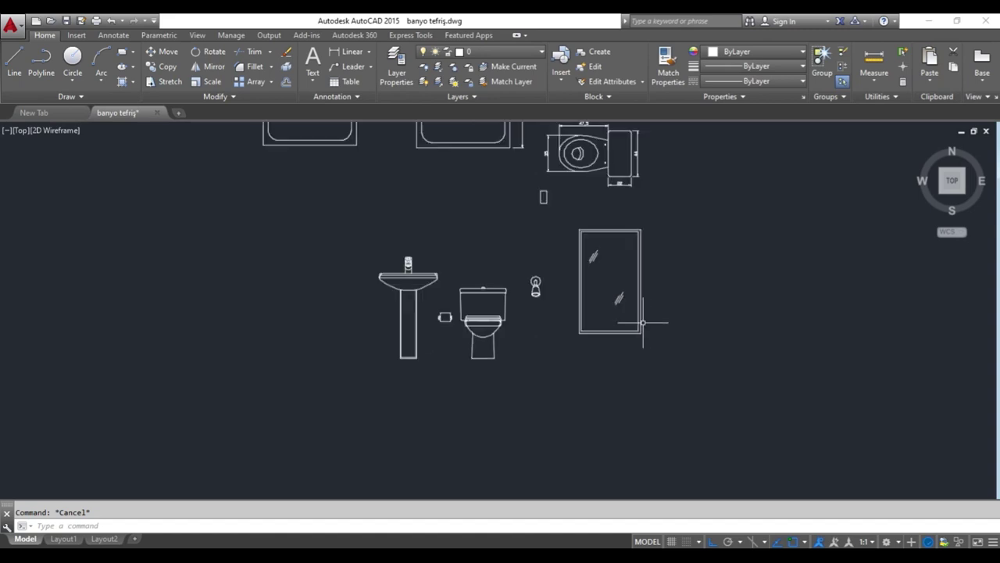
middle_click_drag(642, 321, 450, 356)
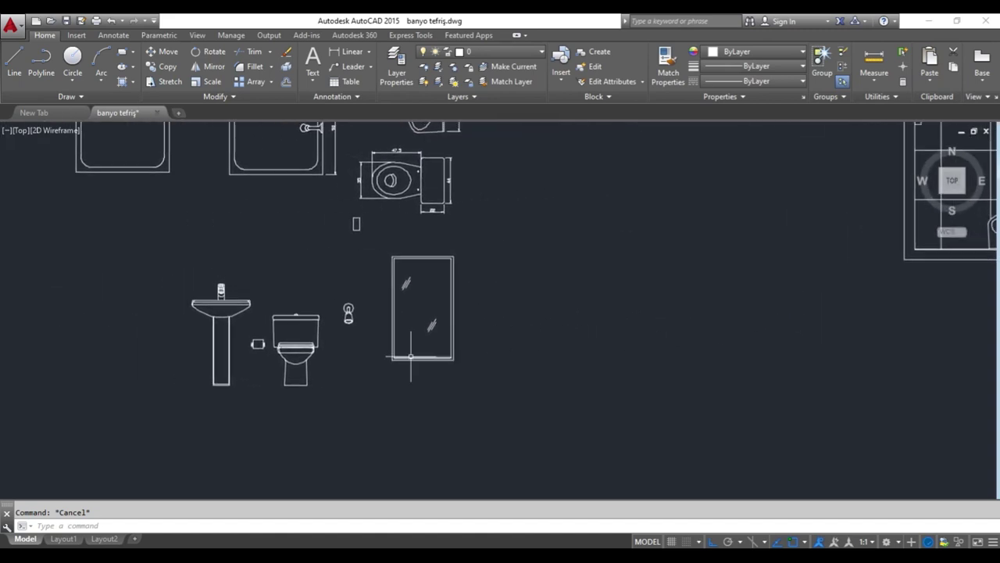
scroll(553, 349, "down", 2)
middle_click_drag(717, 347, 454, 386)
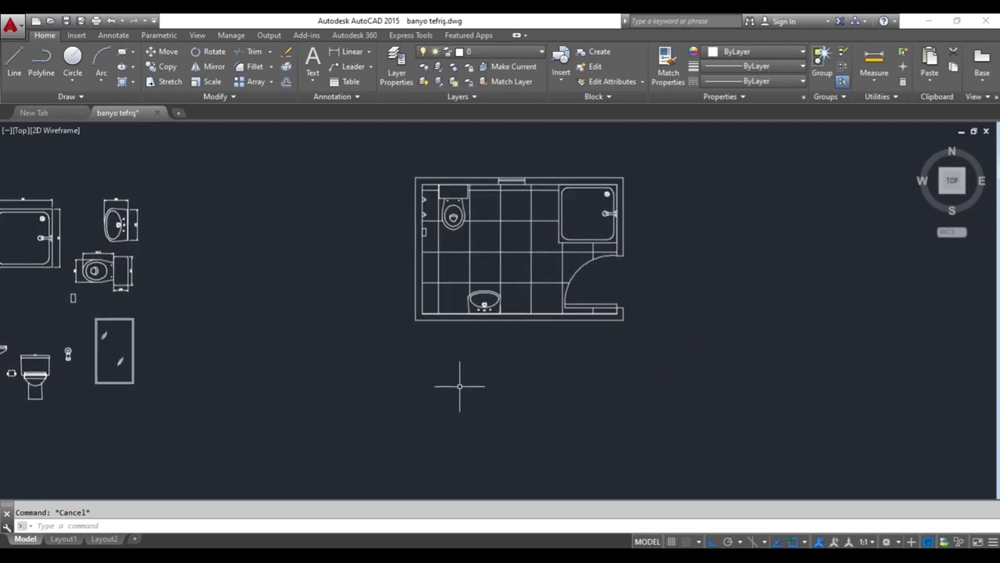